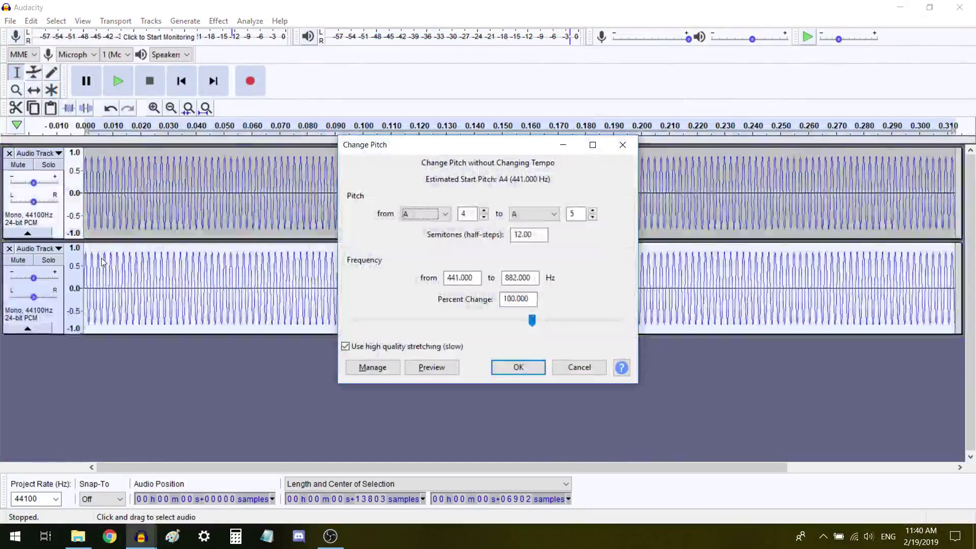
Raise the pitch of the lower track by 7 semitones and play the result
{"action": "key", "text": "Tab"}
{"action": "type", "text": "7"}
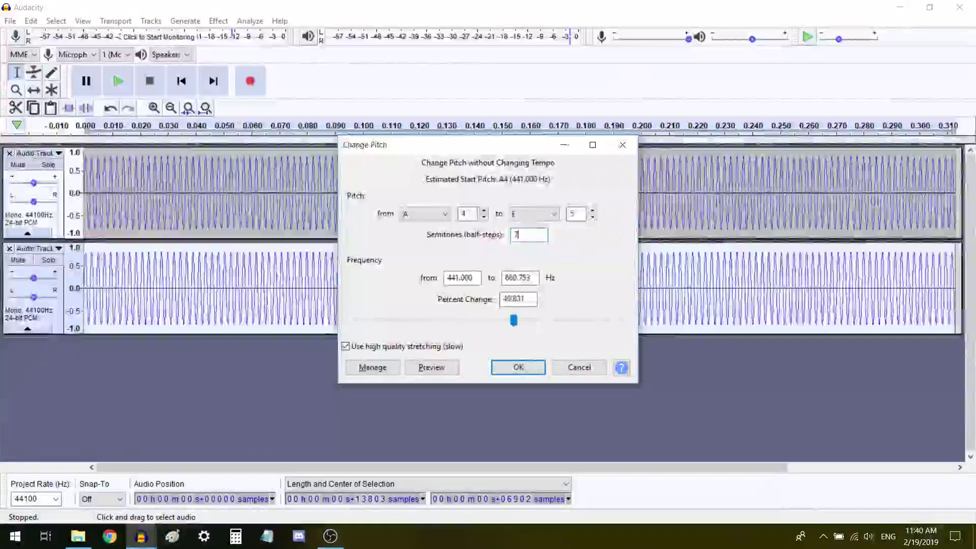
{"action": "key", "text": "Return"}
{"action": "key", "text": "space"}
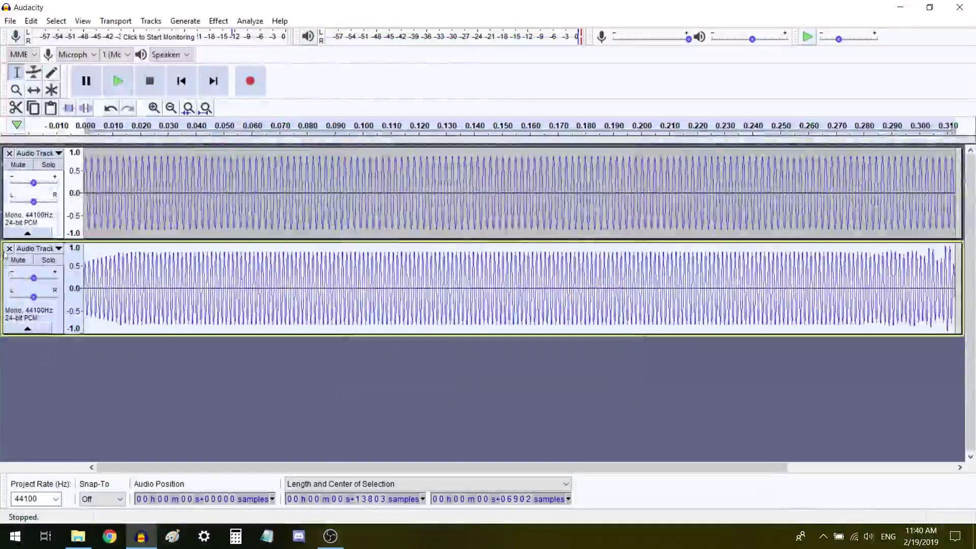
Lower the gain of both audio tracks while playing them together to check the level
{"action": "left_click", "coordinate": [15, 278]}
{"action": "key", "text": "space"}
{"action": "left_click", "coordinate": [28, 182]}
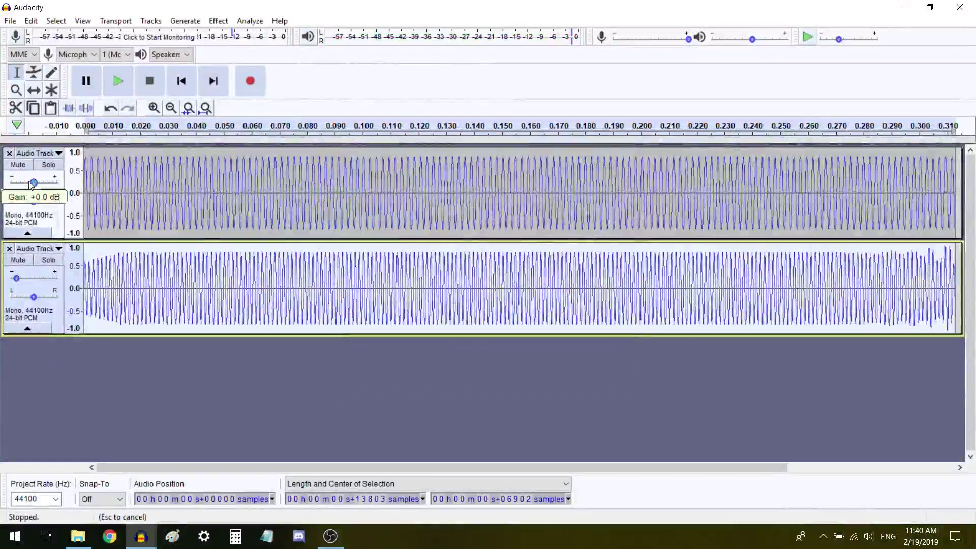
{"action": "key", "text": "shift+space"}
{"action": "left_click_drag", "start_coordinate": [26, 184], "coordinate": [13, 190]}
{"action": "key", "text": "space"}
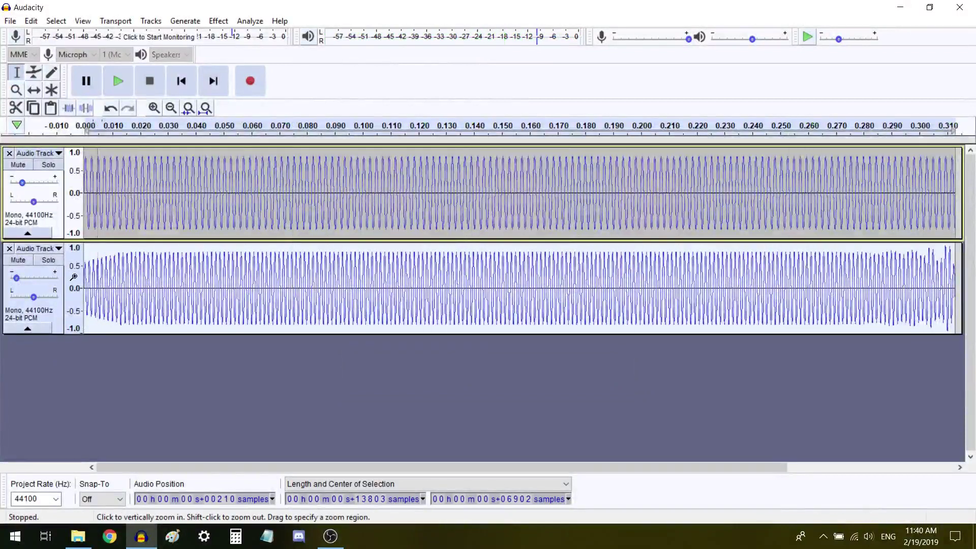
Mix and render the two tracks into one, select its audio and preview it in a loop
{"action": "key", "text": "ctrl+shift+m"}
{"action": "double_click", "coordinate": [155, 212]}
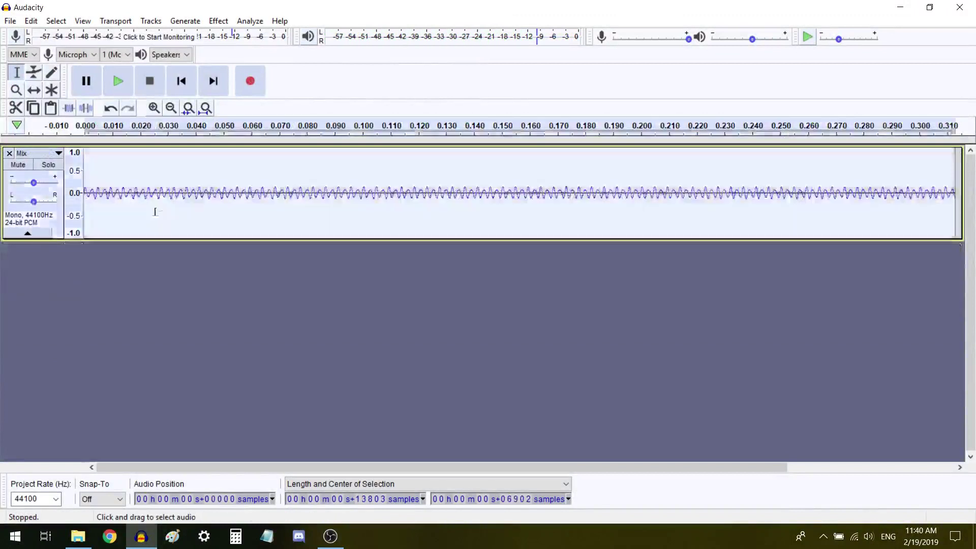
{"action": "key", "text": "shift+space"}
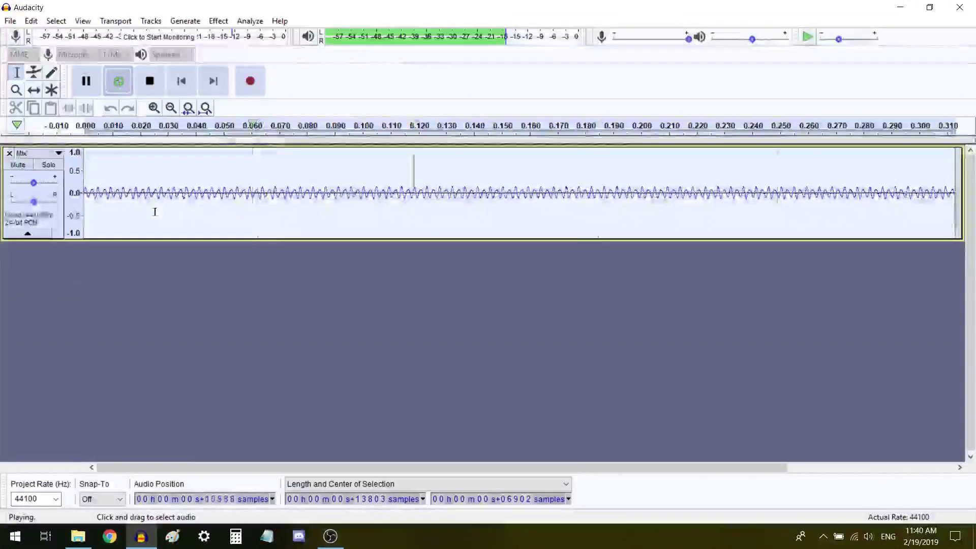
{"action": "key", "text": "space"}
Repeat the mixed tone until it forms eight consecutive copies lasting about 2.5 seconds, and play it
{"action": "key", "text": "ctrl+r"}
{"action": "type", "text": "3"}
{"action": "key", "text": "Return"}
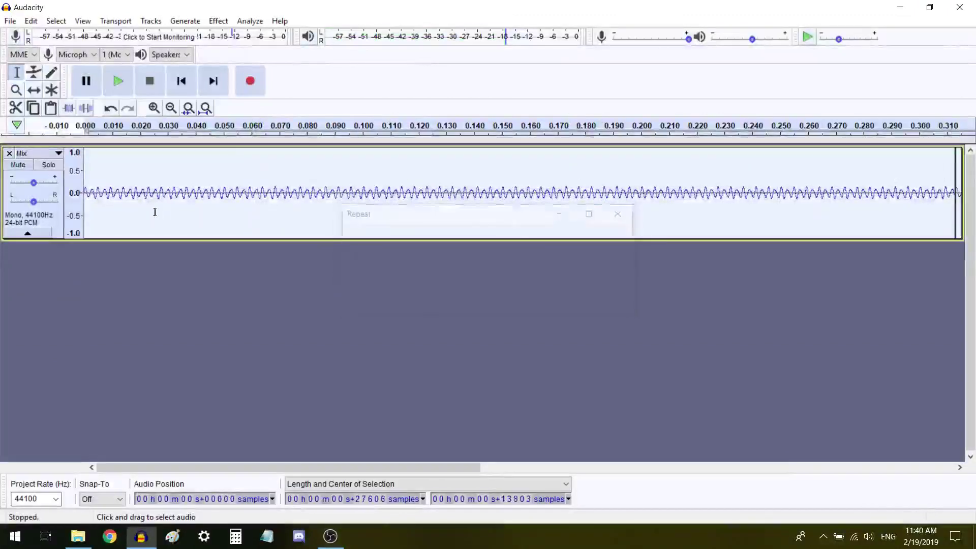
{"action": "key", "text": "space"}
{"action": "scroll", "coordinate": [155, 212], "scroll_direction": "down", "scroll_amount": 2}
{"action": "key", "text": "space"}
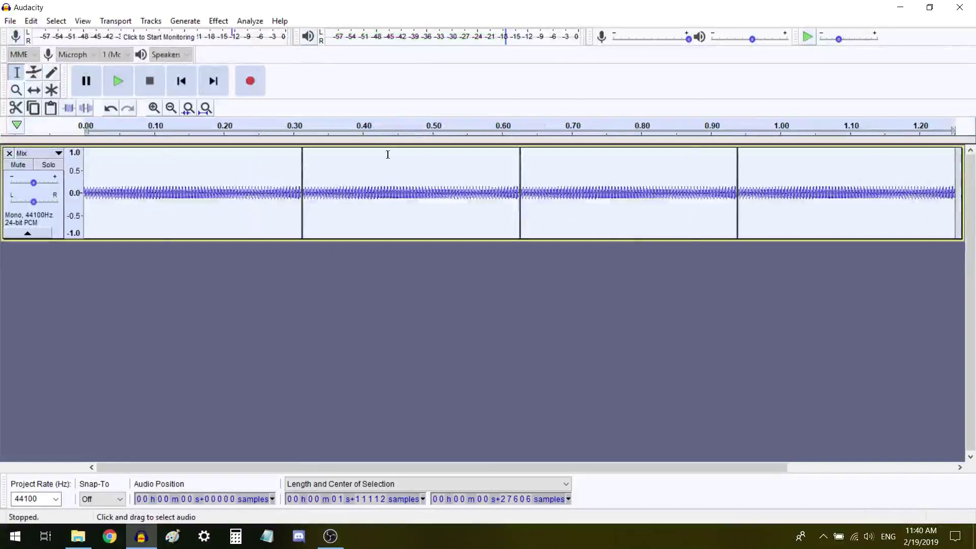
{"action": "key", "text": "ctrl+r"}
{"action": "key", "text": "ctrl+3"}
{"action": "key", "text": "space"}
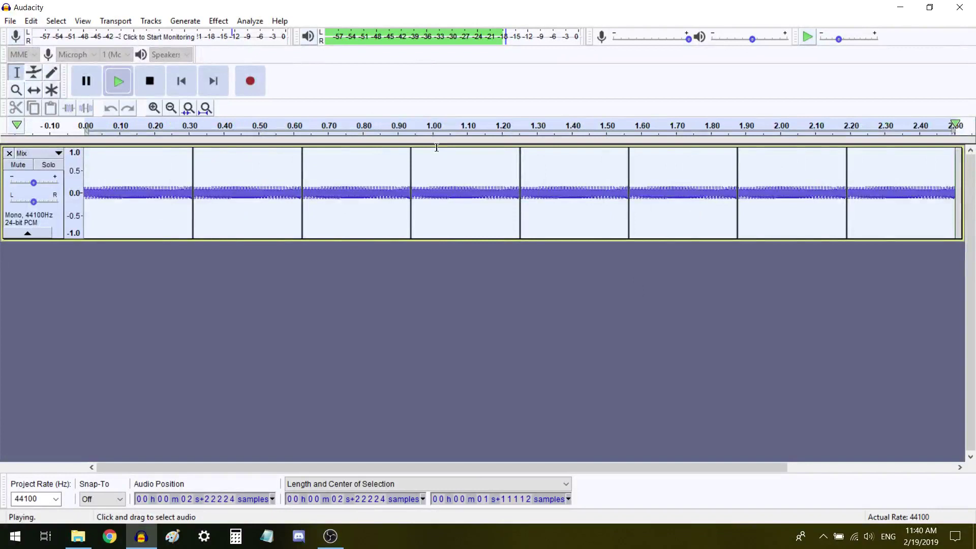
{"action": "key", "text": "space"}
Copy the whole repeated tone and paste it at the end of the track
{"action": "key", "text": "ctrl+c"}
{"action": "key", "text": "End"}
{"action": "key", "text": "ctrl+v"}
{"action": "key", "text": "ctrl+shift+n"}
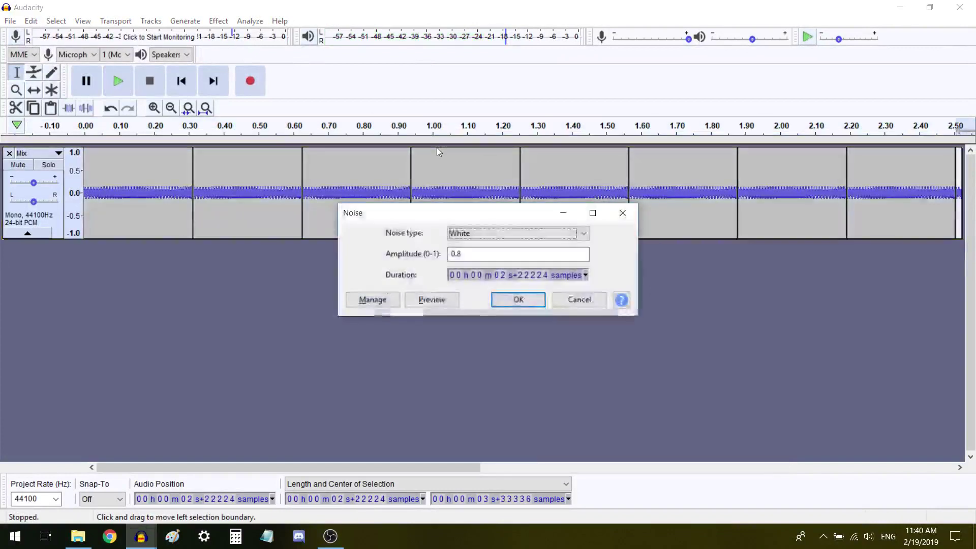
{"action": "key", "text": "Return"}
Lower the pitch of the pasted section by 5 semitones and play it
{"action": "key", "text": "alt+c"}
{"action": "key", "text": "c"}
{"action": "key", "text": "Return"}
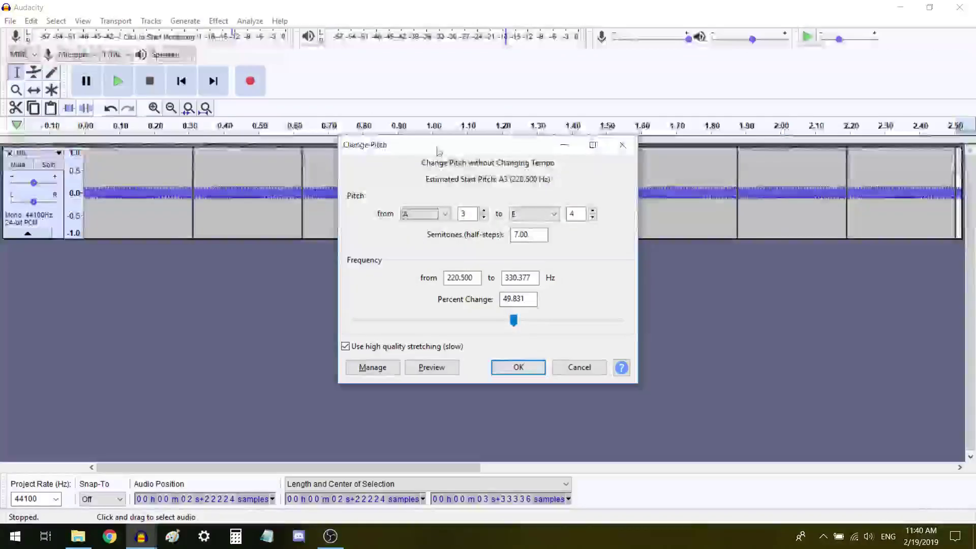
{"action": "key", "text": "Tab"}
{"action": "key", "text": "Tab"}
{"action": "key", "text": "Tab"}
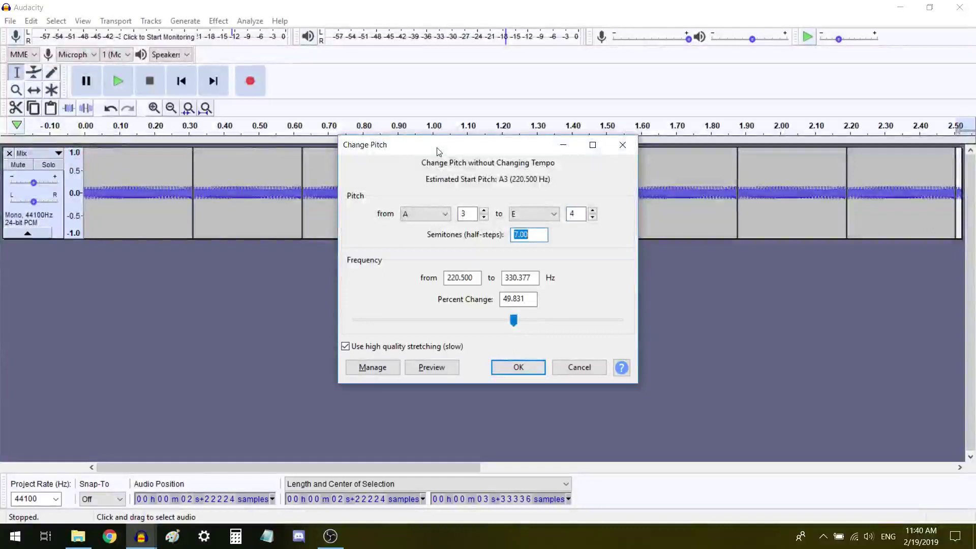
{"action": "type", "text": "-"}
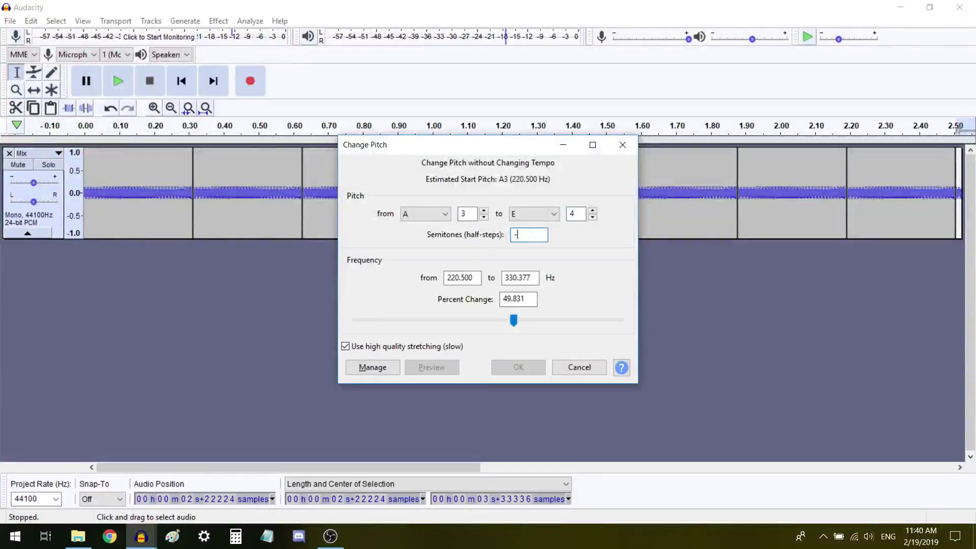
{"action": "type", "text": "5.5"}
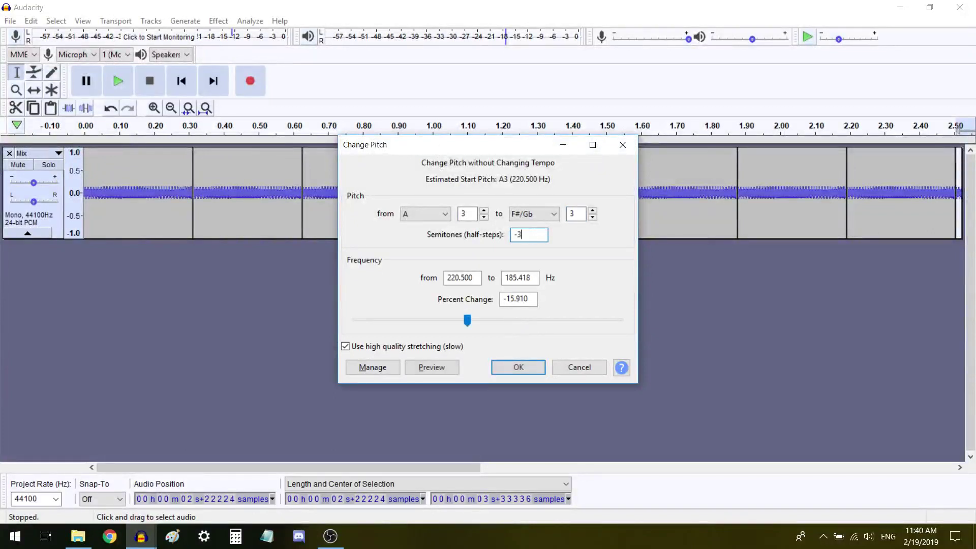
{"action": "key", "text": "Return"}
{"action": "key", "text": "space"}
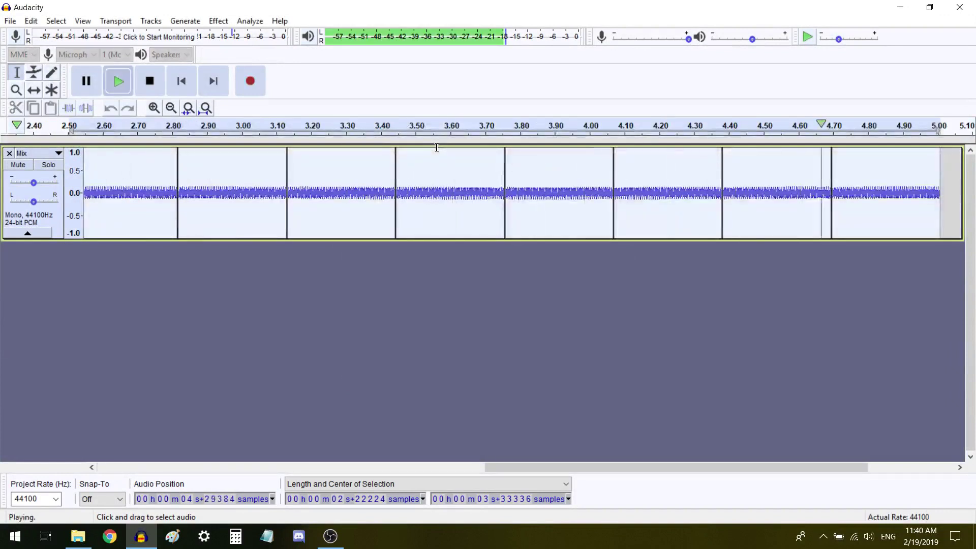
Copy the lowered second section and paste it at the end of the track
{"action": "key", "text": "ctrl+c"}
{"action": "key", "text": "End"}
{"action": "key", "text": "ctrl+v"}
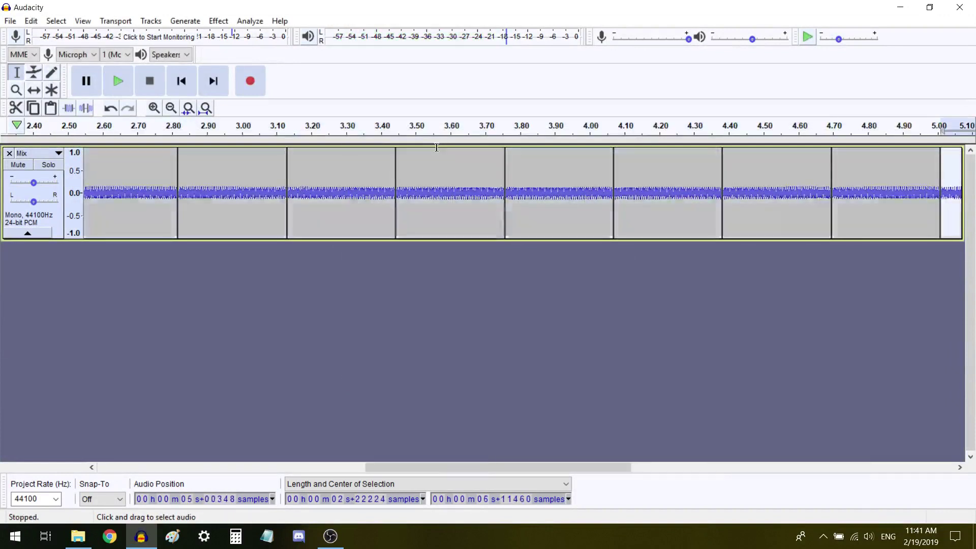
Raise the pitch of the newly pasted third section by 2 semitones and play it
{"action": "key", "text": "ctrl+p"}
{"action": "key", "text": "Tab"}
{"action": "key", "text": "Tab"}
{"action": "key", "text": "Tab"}
{"action": "key", "text": "Tab"}
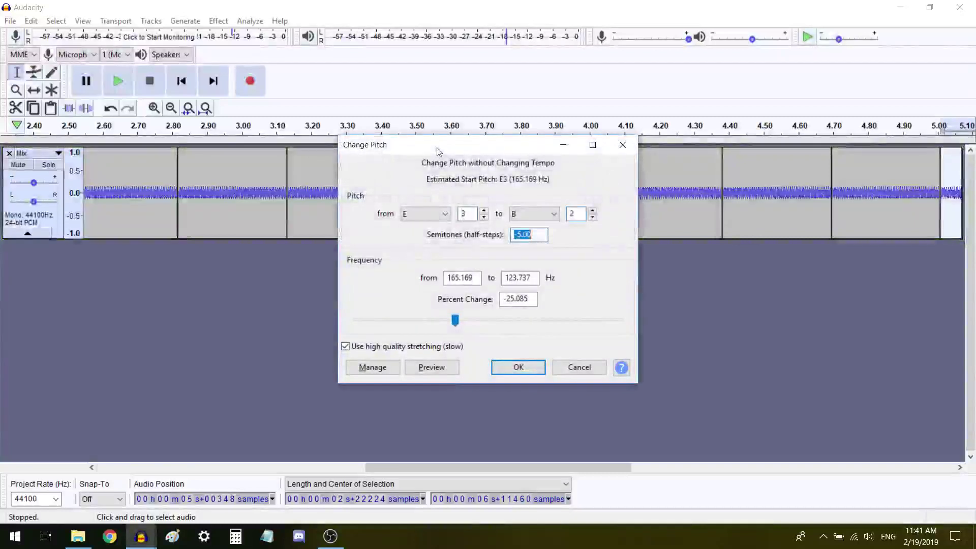
{"action": "type", "text": "2"}
{"action": "key", "text": "Return"}
{"action": "key", "text": "space"}
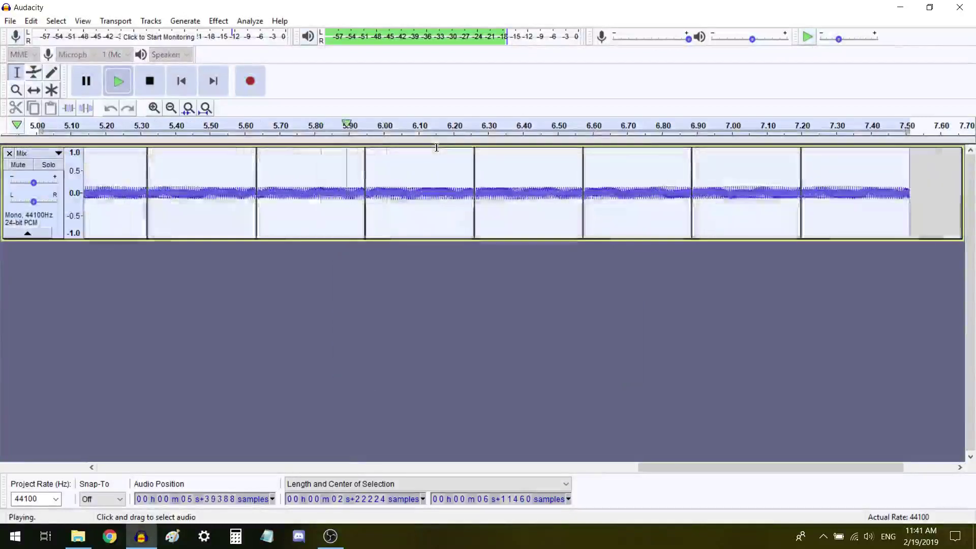
{"action": "key", "text": "space"}
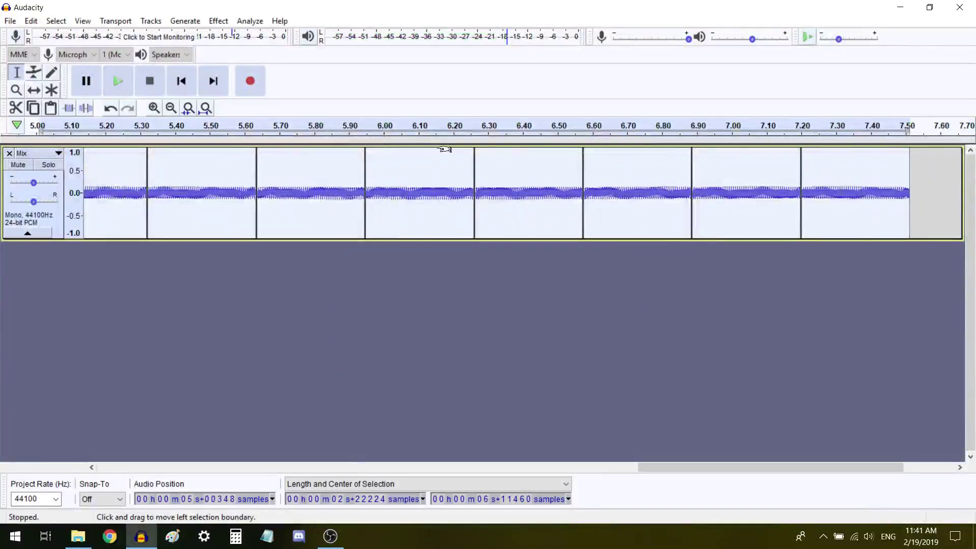
Append a copy of the third section, lower its pitch by 4 semitones and play it
{"action": "key", "text": "ctrl+r"}
{"action": "key", "text": "Tab"}
{"action": "key", "text": "Tab"}
{"action": "key", "text": "Tab"}
{"action": "key", "text": "Tab"}
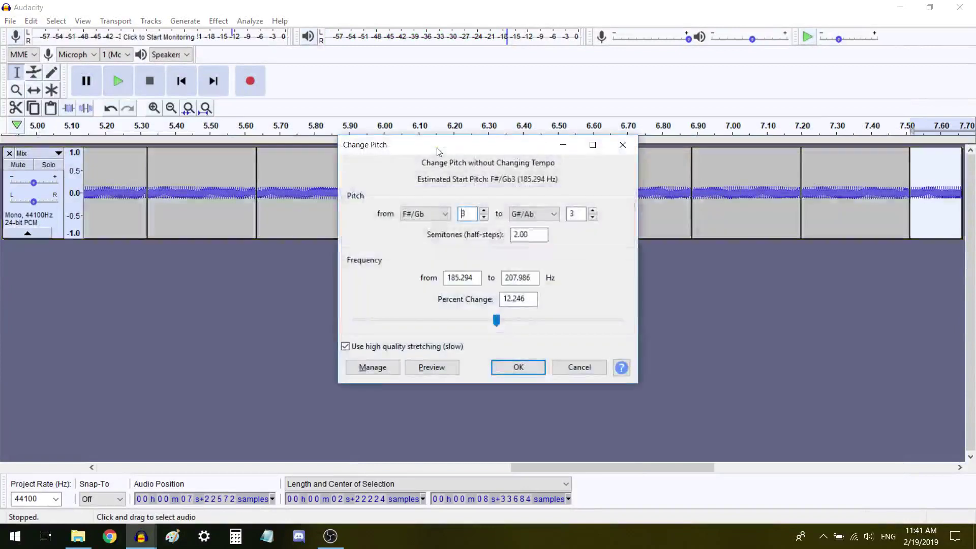
{"action": "type", "text": "-4"}
{"action": "key", "text": "Return"}
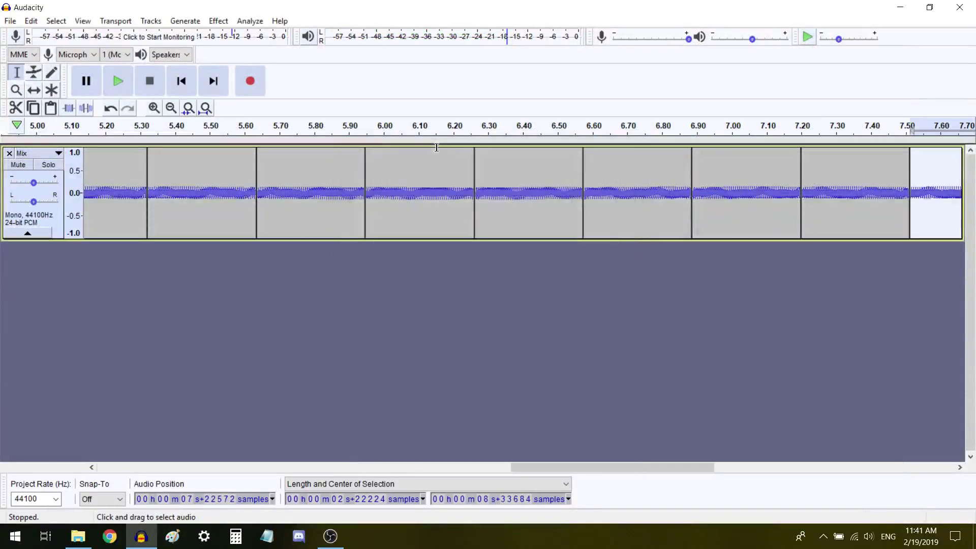
{"action": "key", "text": "space"}
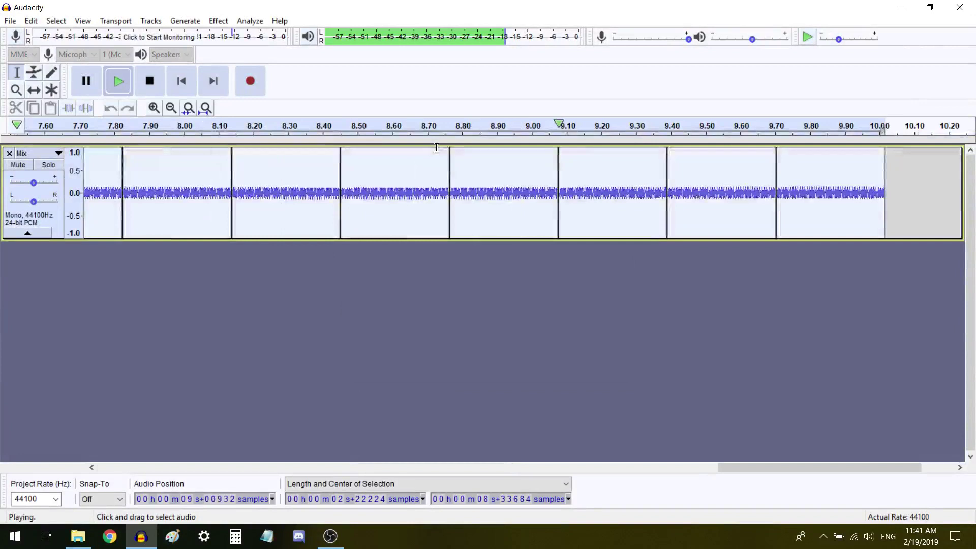
Render the entire track into one continuous clip, fit it to the window and play it
{"action": "key", "text": "ctrl+a"}
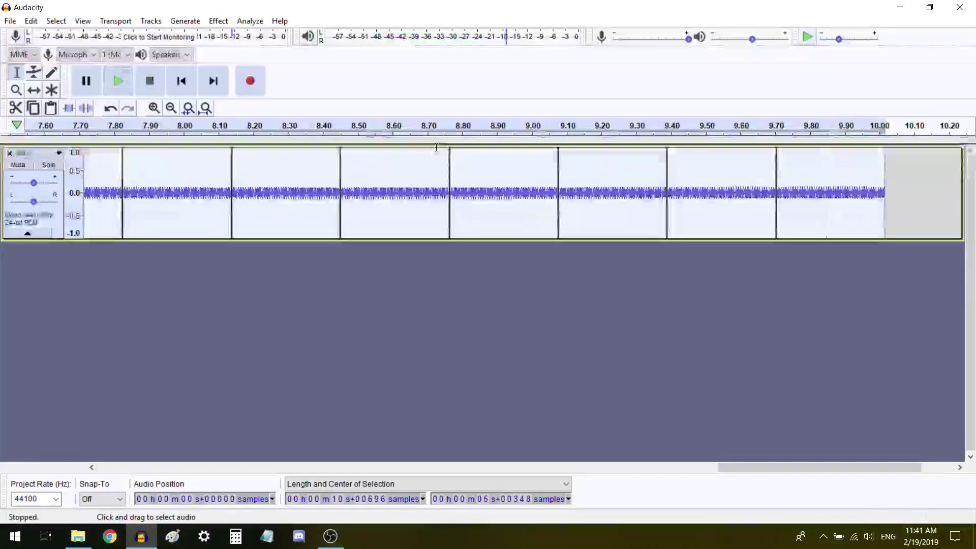
{"action": "key", "text": "ctrl+shift+m"}
{"action": "key", "text": "ctrl+f"}
{"action": "key", "text": "space"}
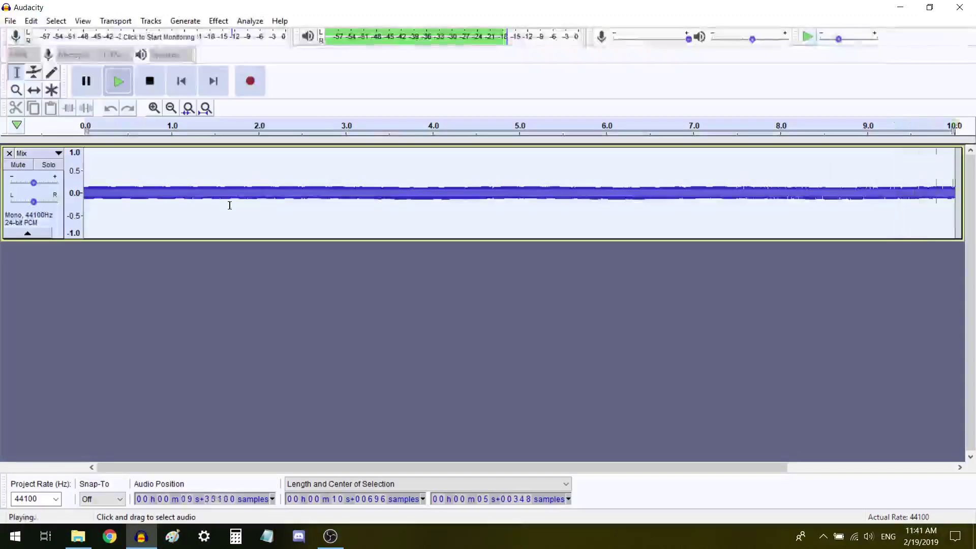
Duplicate the rendered track and replace the upper copy's audio with white noise at amplitude 0.8
{"action": "key", "text": "ctrl+d"}
{"action": "left_click", "coordinate": [230, 209]}
{"action": "double_click", "coordinate": [230, 205]}
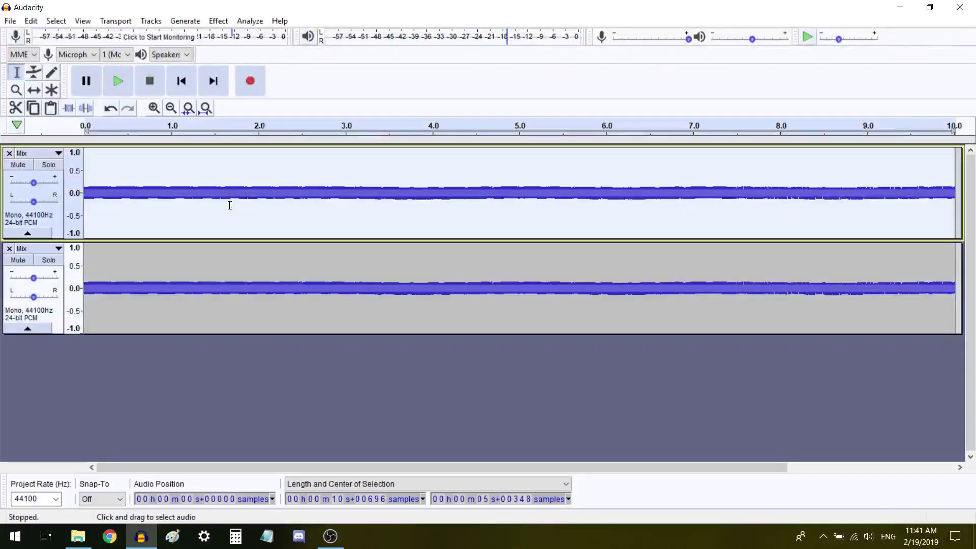
{"action": "key", "text": "alt+g"}
{"action": "key", "text": "n"}
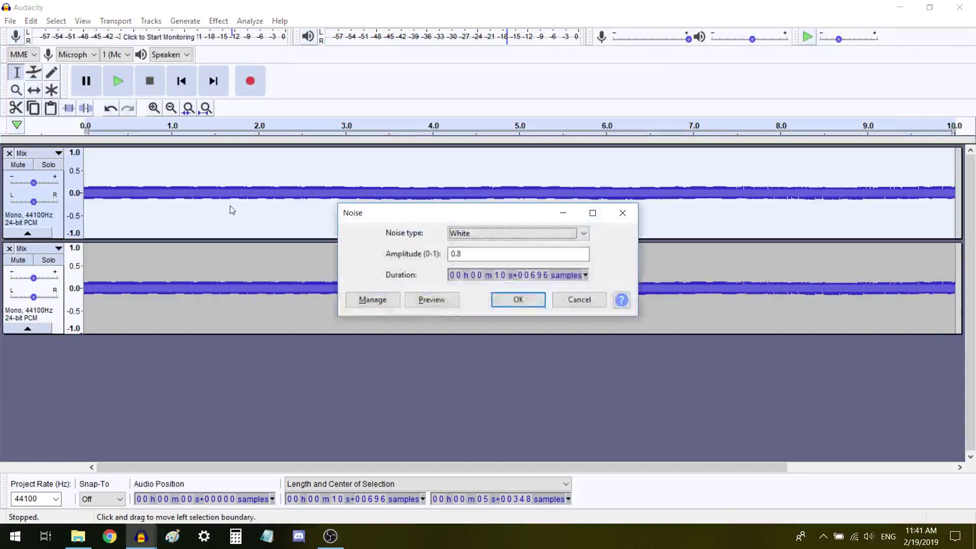
{"action": "key", "text": "Return"}
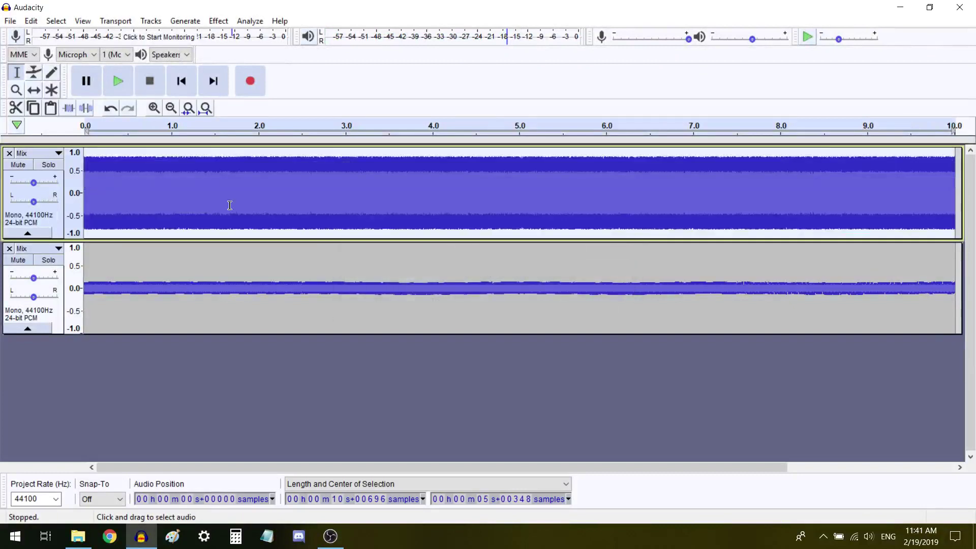
Capture a noise profile from the white noise in the upper track
{"action": "key", "text": "alt+c"}
{"action": "key", "text": "n"}
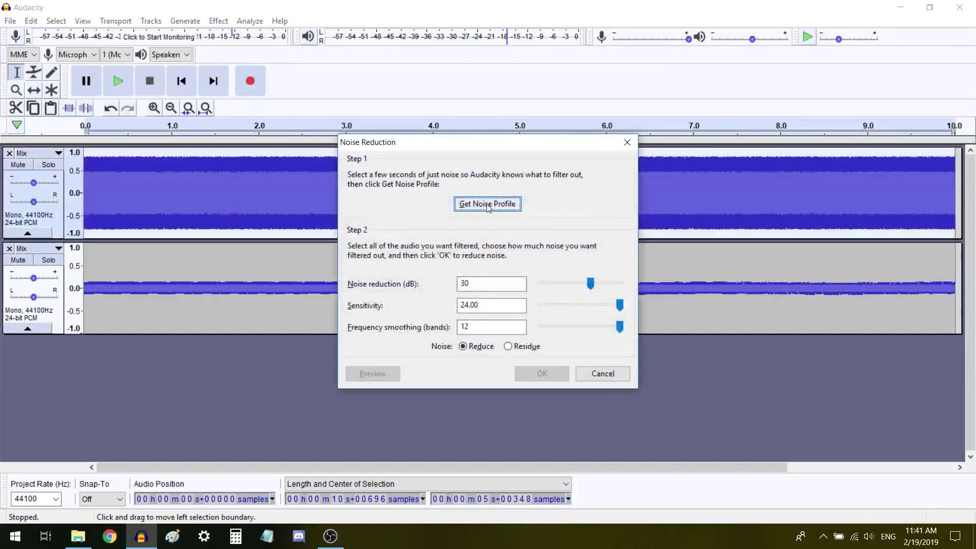
{"action": "left_click", "coordinate": [487, 203]}
Apply Noise Reduction to the entire lower track with 30 dB reduction, sensitivity 24 and 12 frequency smoothing bands
{"action": "double_click", "coordinate": [272, 278]}
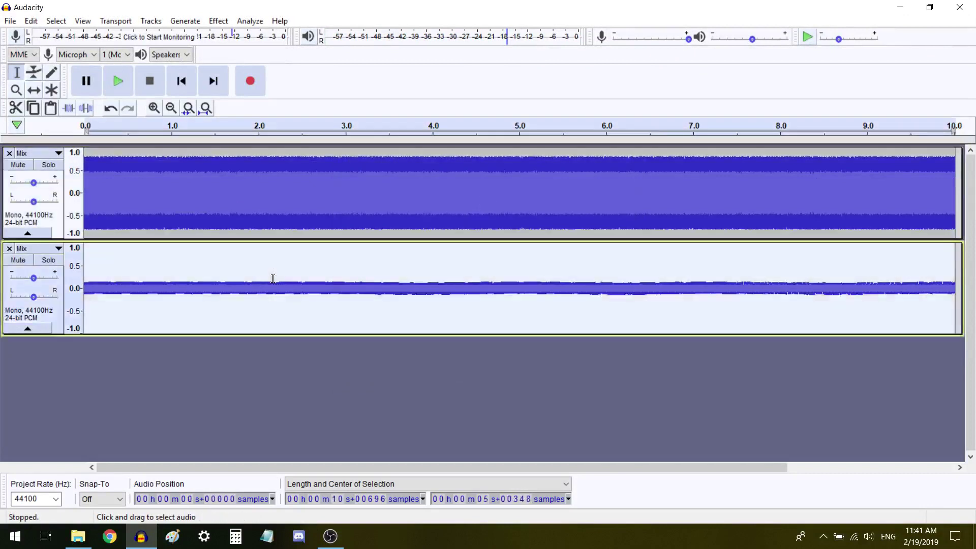
{"action": "key", "text": "alt+c"}
{"action": "key", "text": "n"}
{"action": "key", "text": "Return"}
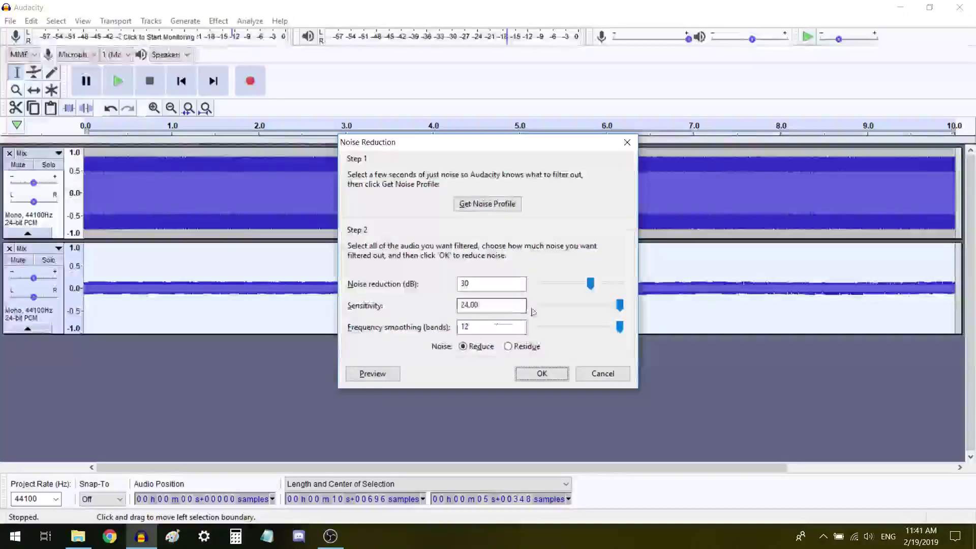
{"action": "left_click", "coordinate": [537, 373]}
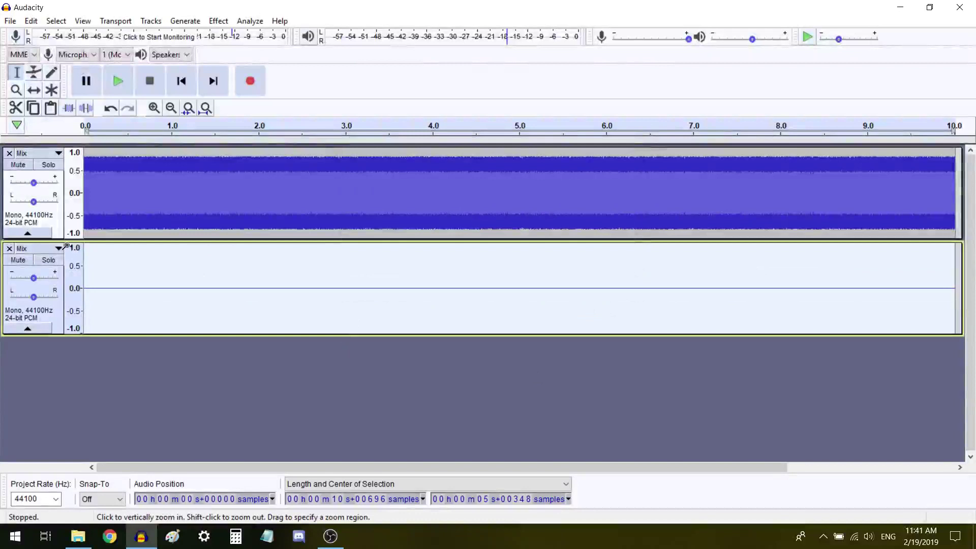
Solo and play the lower track, raise its gain and render the boost into its audio
{"action": "left_click", "coordinate": [50, 260]}
{"action": "key", "text": "space"}
{"action": "left_click_drag", "start_coordinate": [33, 278], "coordinate": [65, 299]}
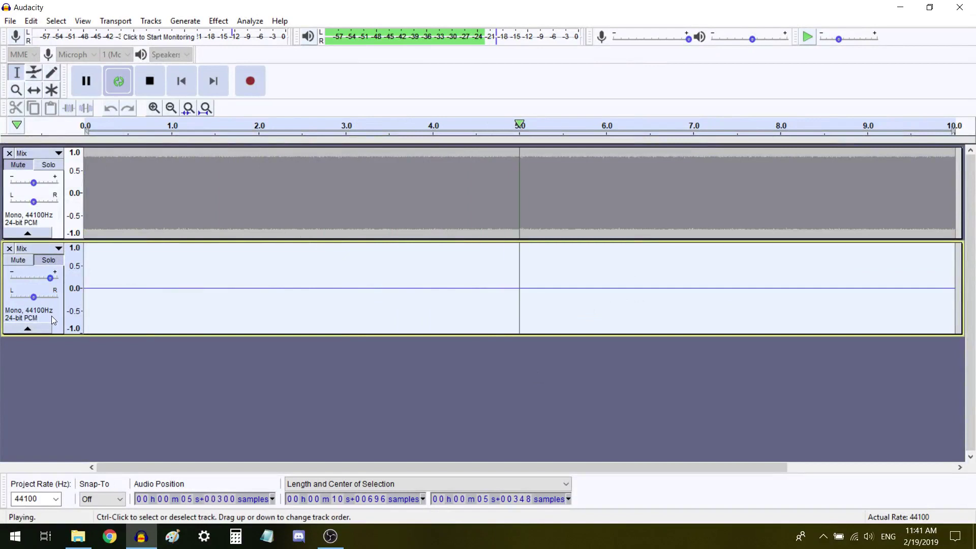
{"action": "key", "text": "space"}
{"action": "key", "text": "ctrl+z"}
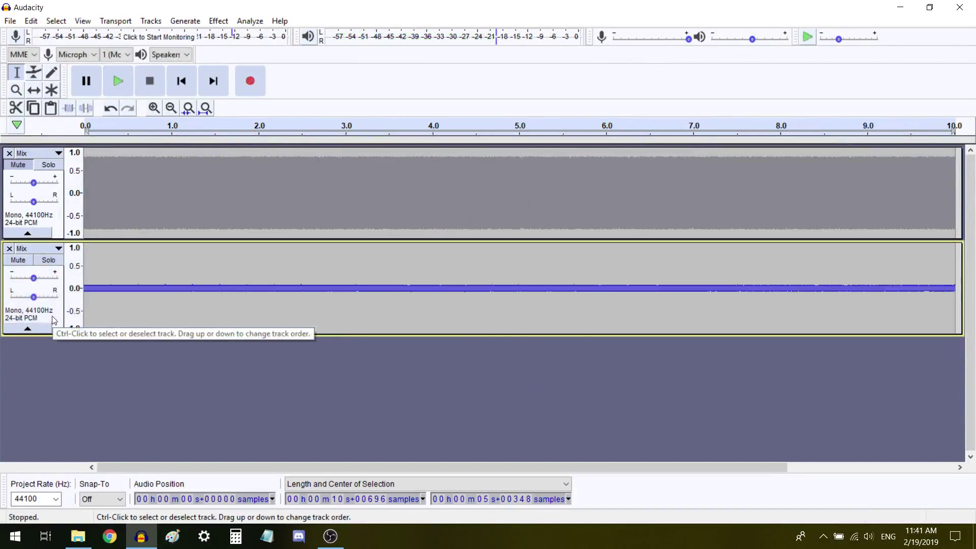
Repeat the Noise Reduction effect on the boosted lower track and play the result
{"action": "left_click", "coordinate": [53, 319]}
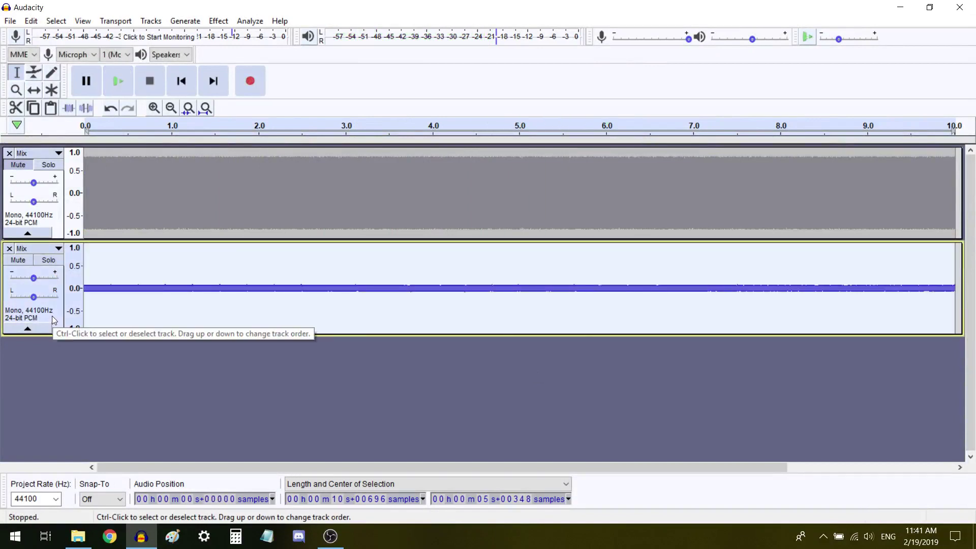
{"action": "key", "text": "ctrl+r"}
{"action": "key", "text": "Return"}
{"action": "key", "text": "space"}
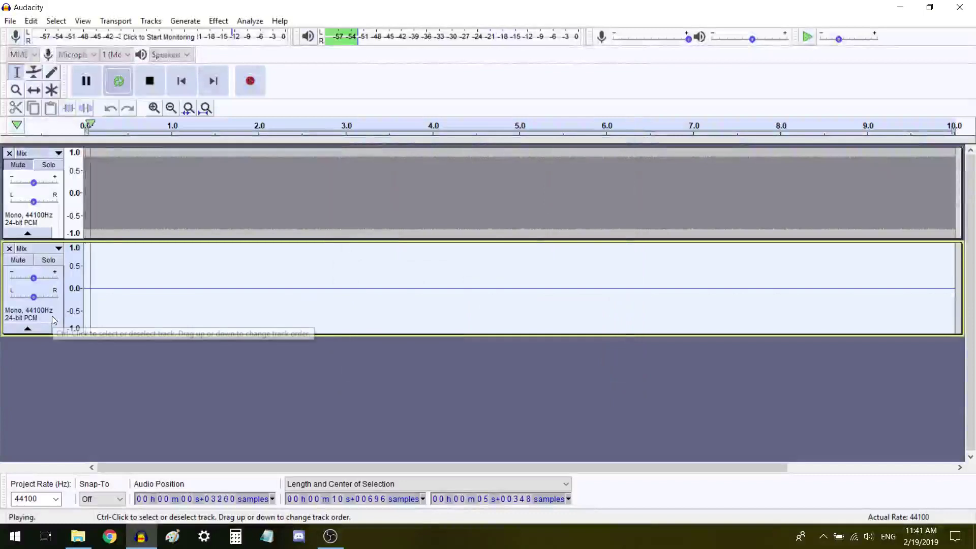
Raise the lower track's gain while it plays to hear the noise-reduced sound
{"action": "scroll", "coordinate": [59, 280], "scroll_direction": "down", "scroll_amount": 5}
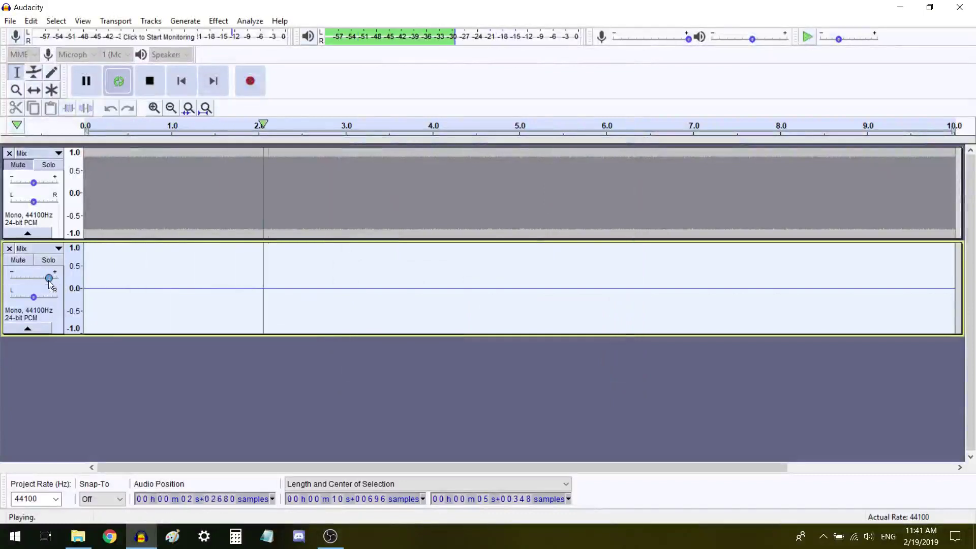
{"action": "scroll", "coordinate": [59, 280], "scroll_direction": "up", "scroll_amount": 10}
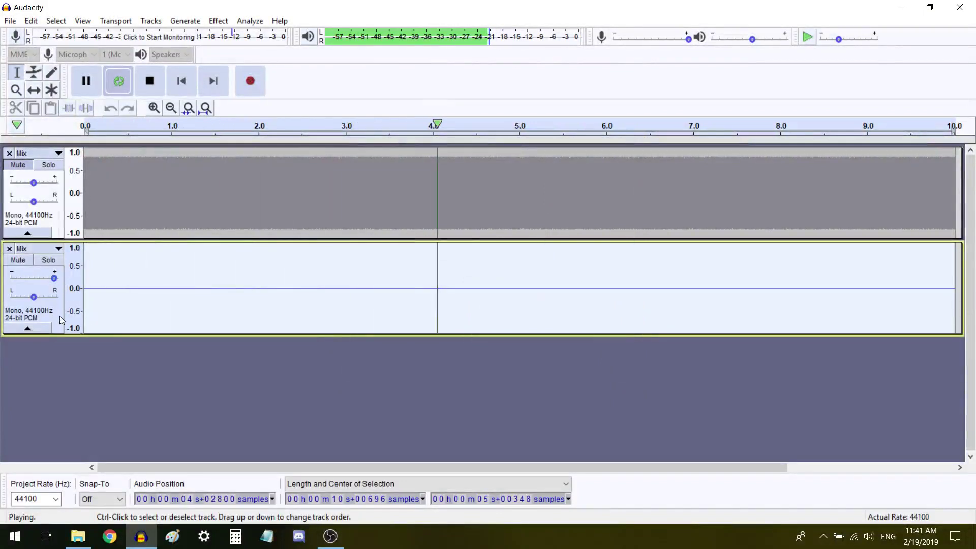
{"action": "key", "text": "space"}
Undo the earlier noise reduction passes and gain boost on the lower track
{"action": "key", "text": "ctrl+z"}
{"action": "key", "text": "ctrl+z"}
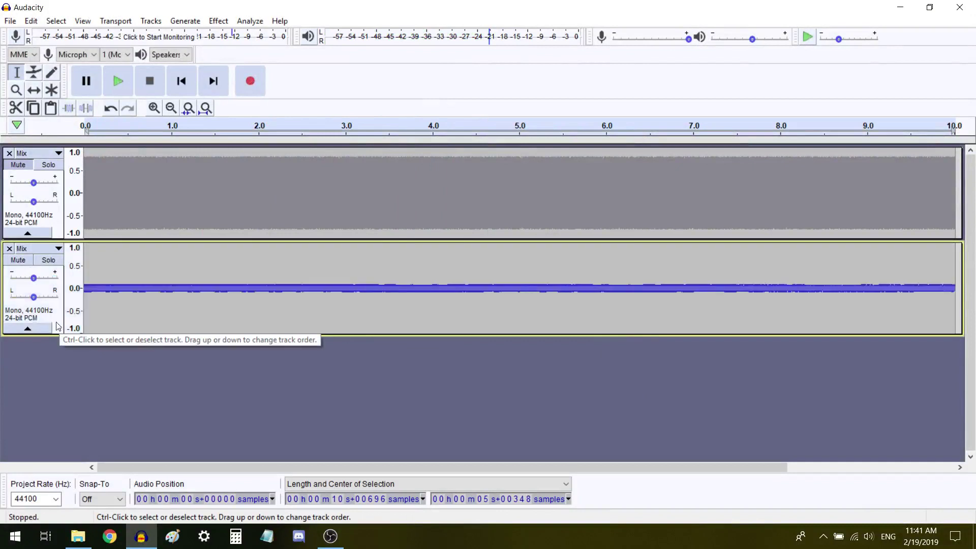
{"action": "left_click", "coordinate": [58, 326]}
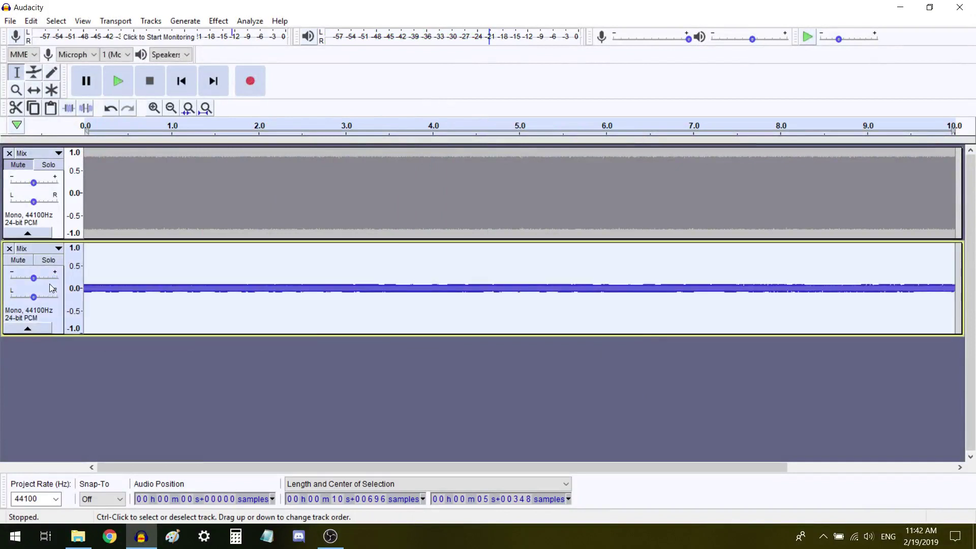
{"action": "left_click_drag", "start_coordinate": [47, 282], "coordinate": [44, 280]}
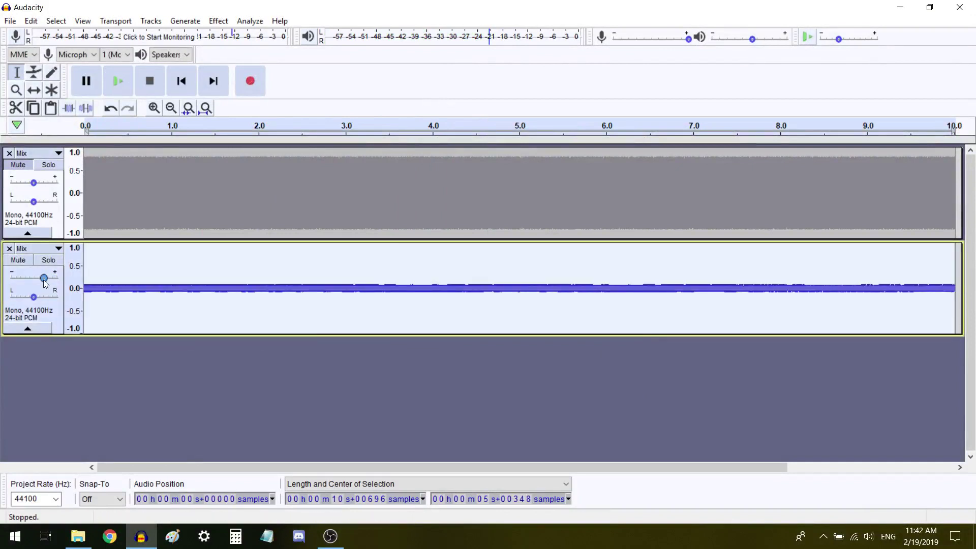
{"action": "key", "text": "ctrl+z"}
Apply Noise Reduction to the entire restored lower track with 30 dB reduction, sensitivity 24 and 12 frequency smoothing bands
{"action": "left_click", "coordinate": [57, 320]}
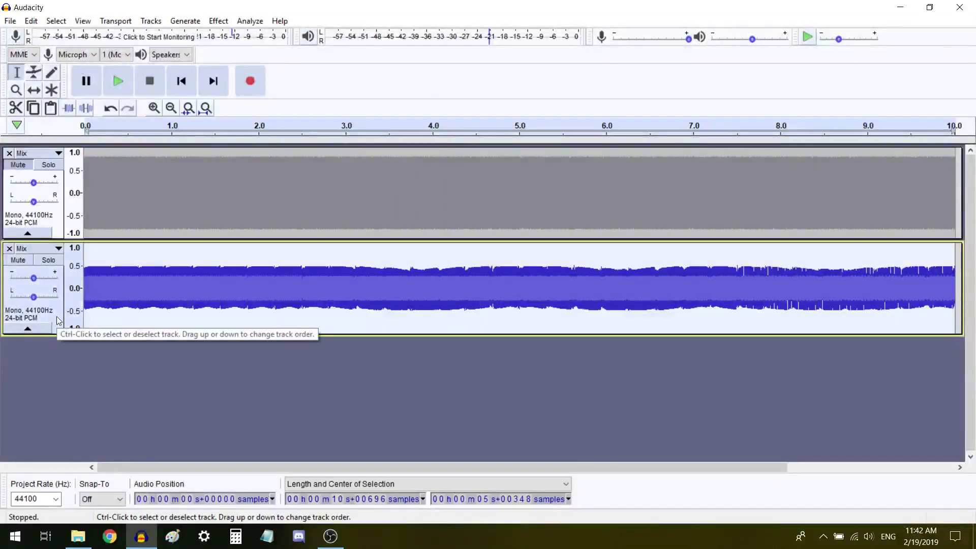
{"action": "key", "text": "ctrl+r"}
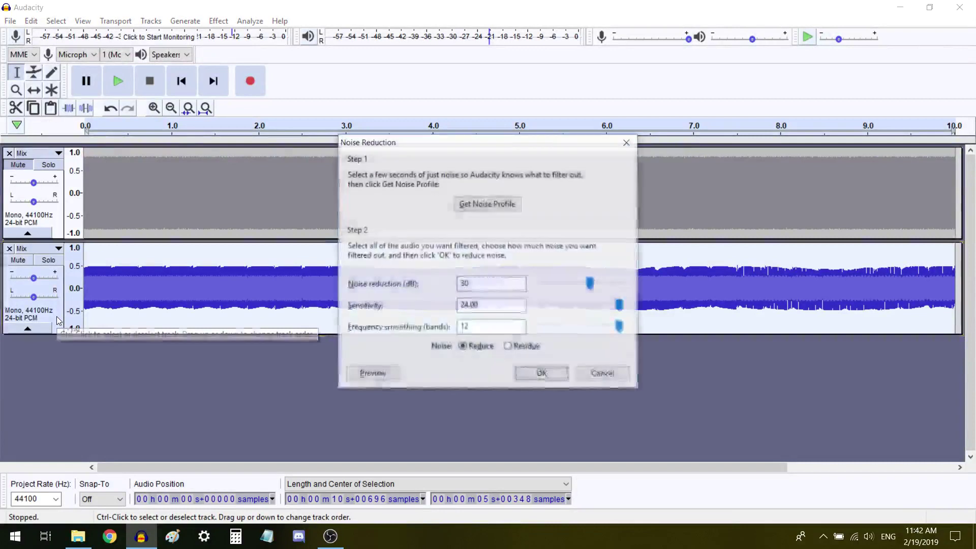
{"action": "key", "text": "Return"}
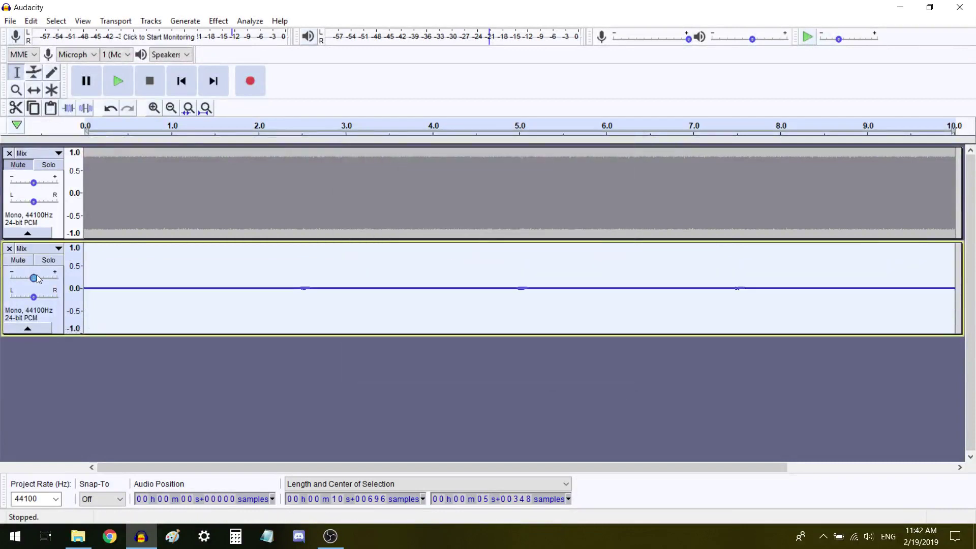
Raise the lower track's gain and amplify its audio to a new peak amplitude of 0 dB
{"action": "left_click_drag", "start_coordinate": [36, 278], "coordinate": [48, 278]}
{"action": "key", "text": "ctrl+shift+a"}
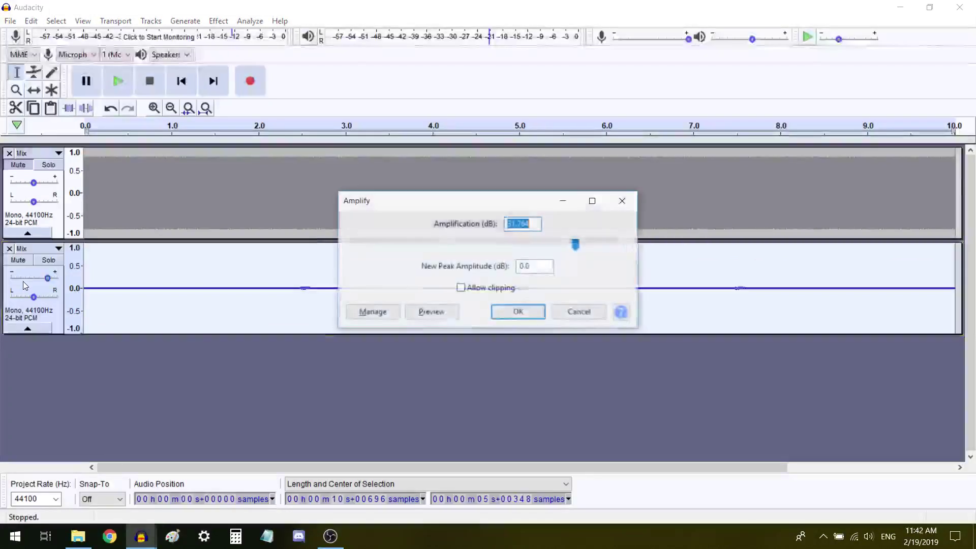
{"action": "key", "text": "Return"}
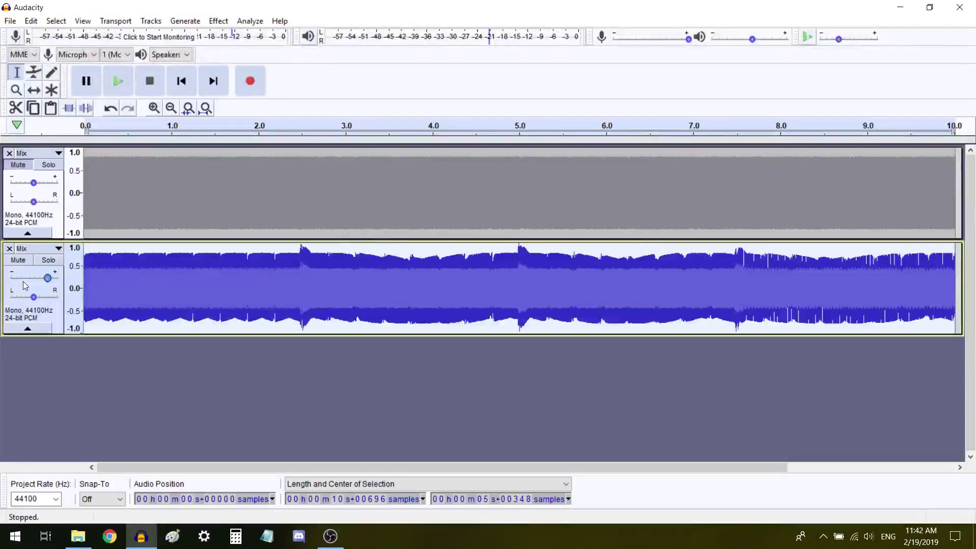
Run a second Noise Reduction pass on the lower track with the same settings and amplify the result back up
{"action": "key", "text": "ctrl+shift+n"}
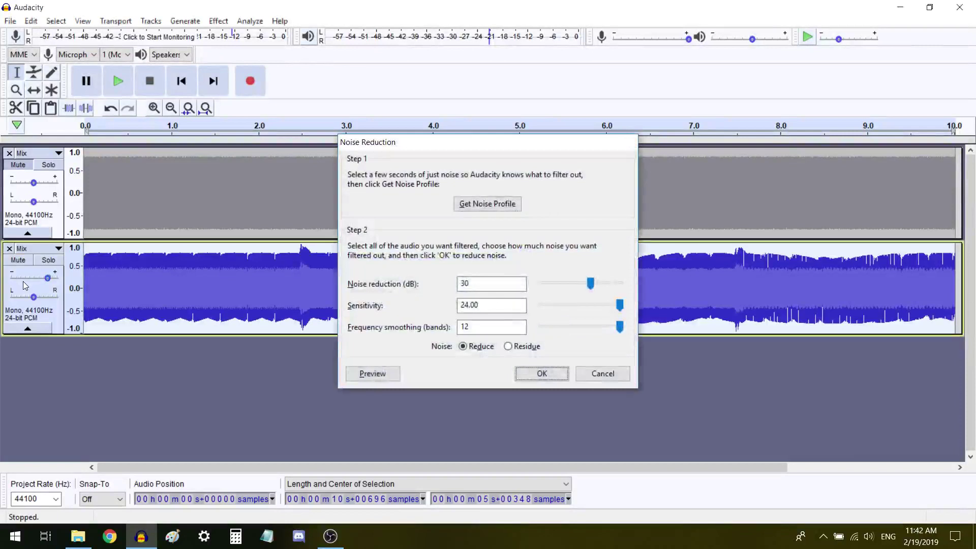
{"action": "key", "text": "Return"}
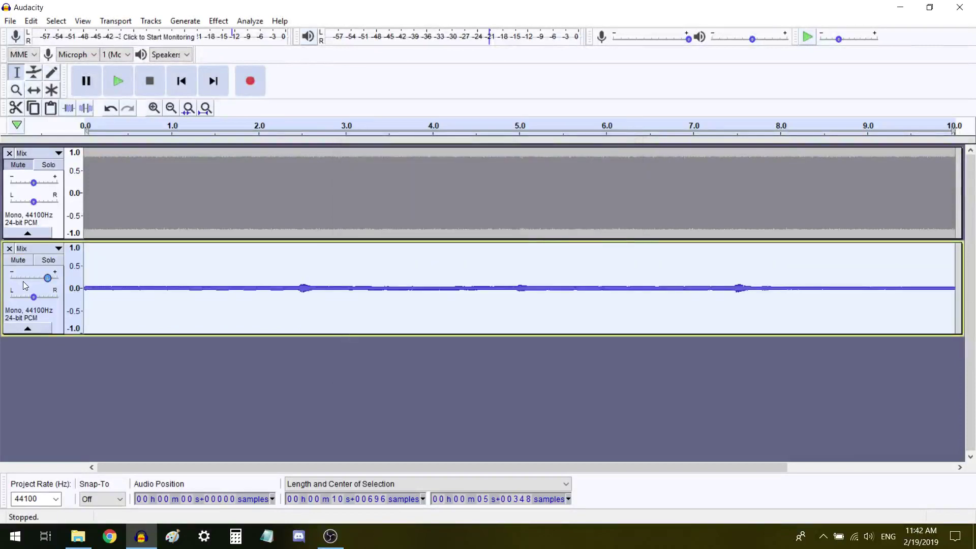
{"action": "key", "text": "ctrl+shift+a"}
{"action": "key", "text": "Return"}
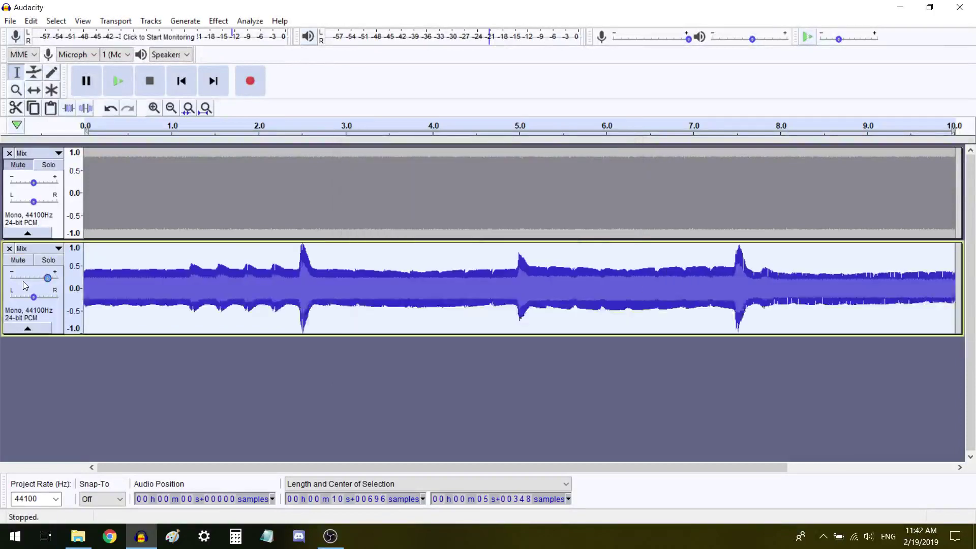
Run a third Noise Reduction pass on the lower track and amplify the remaining audio again
{"action": "key", "text": "alt+c"}
{"action": "key", "text": "n"}
{"action": "key", "text": "Return"}
{"action": "key", "text": "Return"}
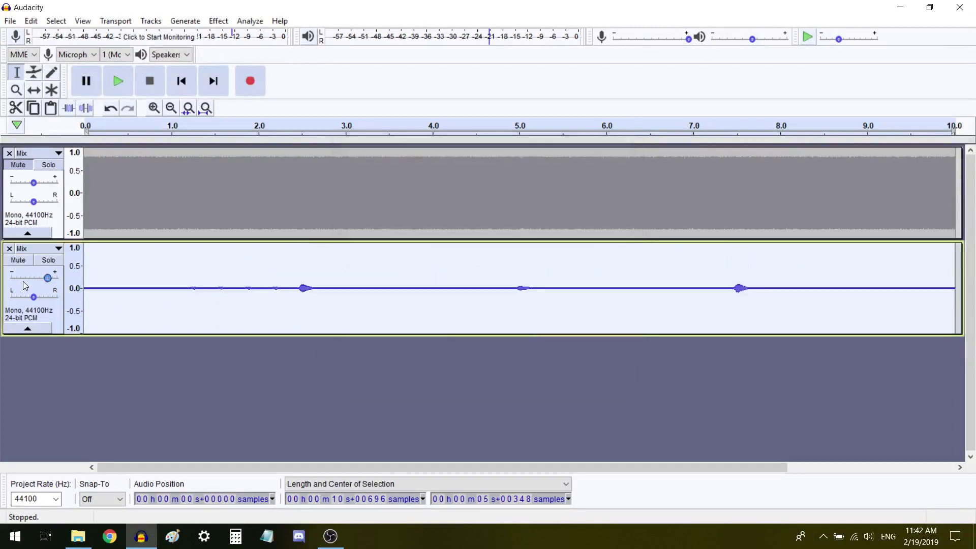
{"action": "key", "text": "ctrl+shift+a"}
{"action": "key", "text": "Return"}
Play the amplified lower track and lower its gain to about -4 dB
{"action": "key", "text": "space"}
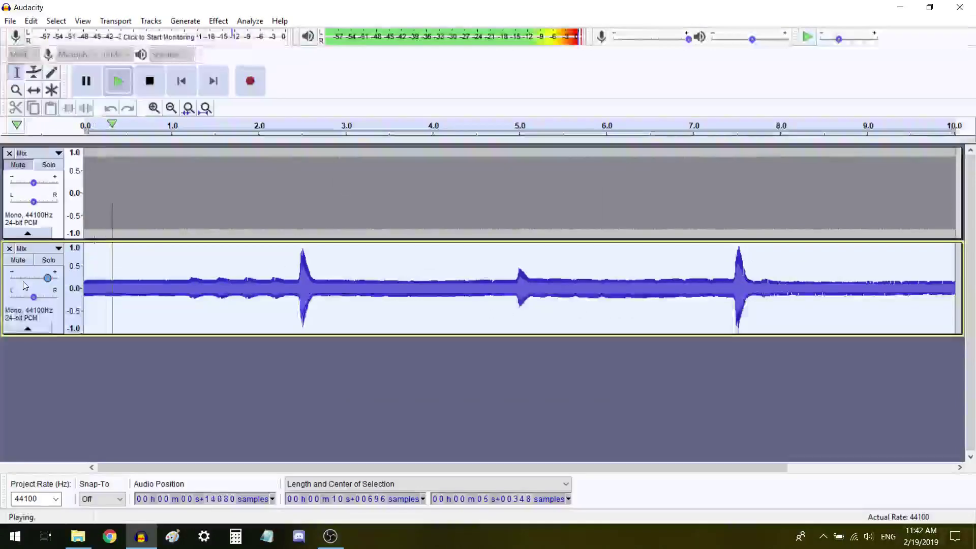
{"action": "left_click_drag", "start_coordinate": [46, 278], "coordinate": [33, 277]}
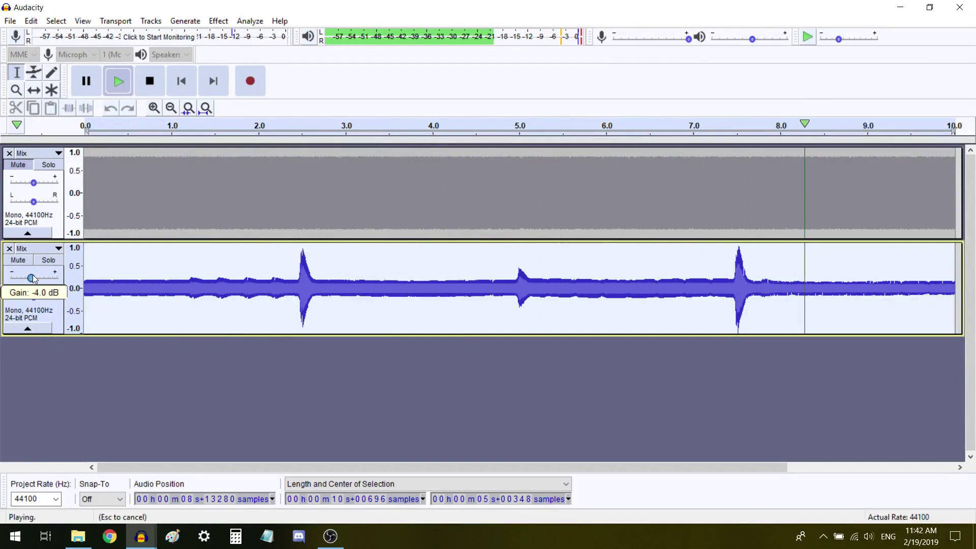
{"action": "key", "text": "space"}
Append a copy of the lower track's audio at its end, delete the white noise track and select the whole doubled track
{"action": "key", "text": "End"}
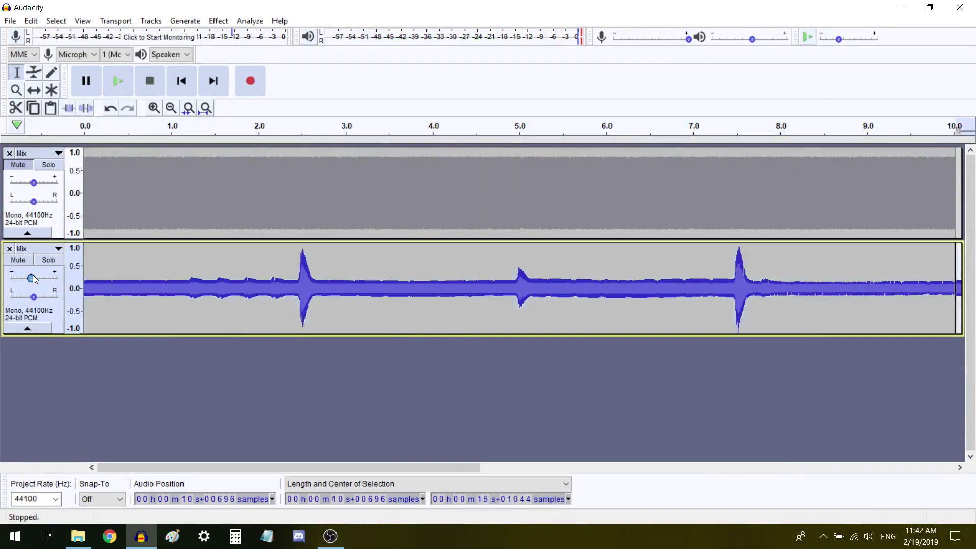
{"action": "left_click", "coordinate": [8, 153]}
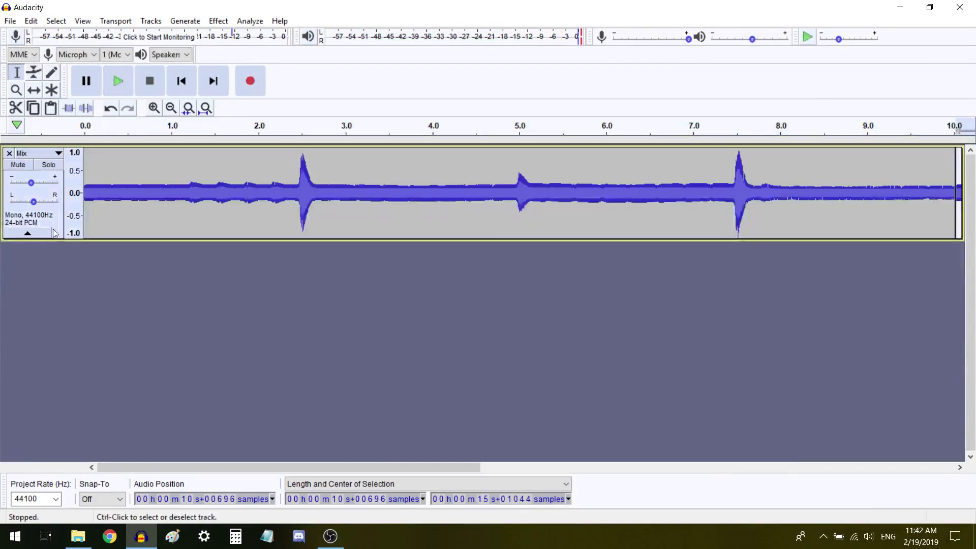
{"action": "left_click", "coordinate": [57, 229]}
{"action": "key", "text": "ctrl+f"}
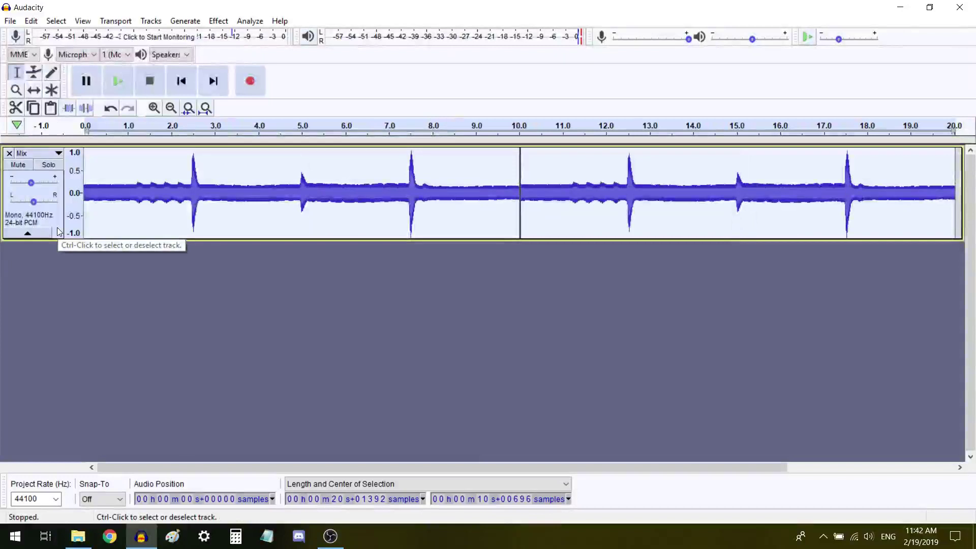
Try the Reverb effect with its existing settings on the whole doubled track
{"action": "key", "text": "ctrl+r"}
{"action": "key", "text": "Return"}
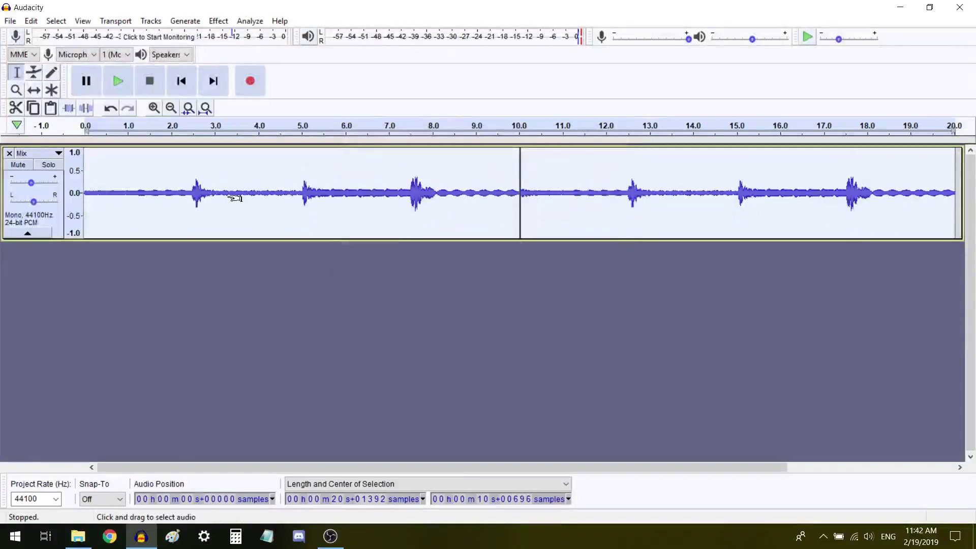
{"action": "key", "text": "ctrl+z"}
Apply a wet-only Reverb with a larger room size and 100% reverberance to the doubled track and play its second clip
{"action": "key", "text": "ctrl+r"}
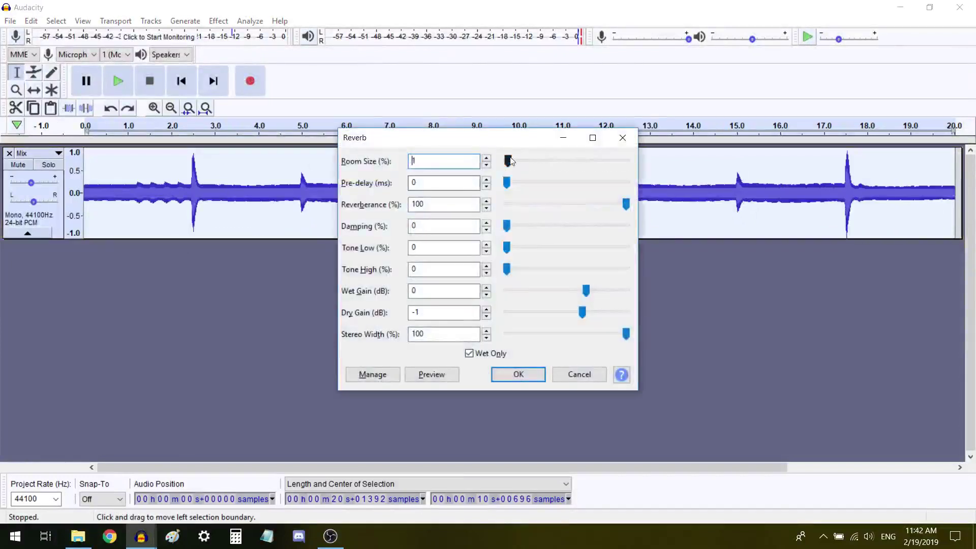
{"action": "left_click", "coordinate": [517, 380]}
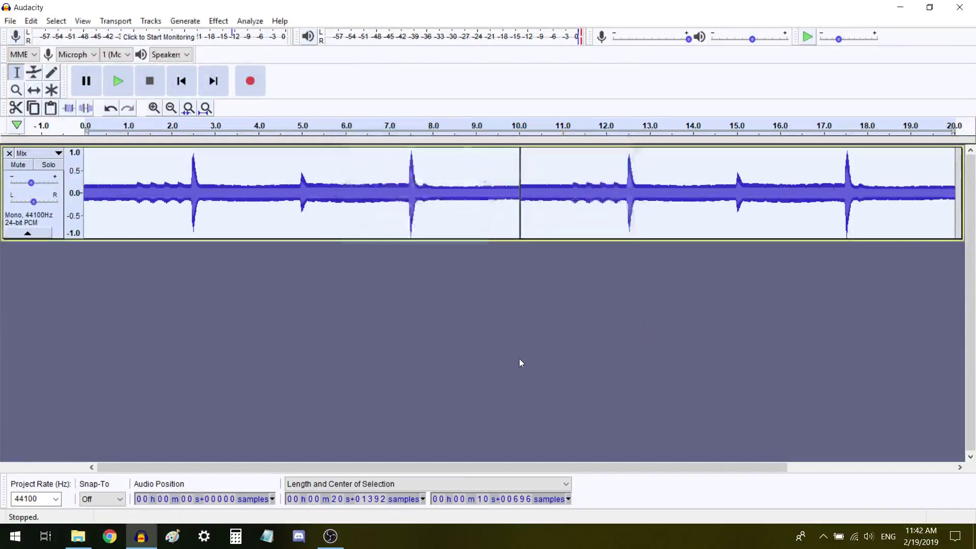
{"action": "double_click", "coordinate": [616, 201]}
{"action": "key", "text": "space"}
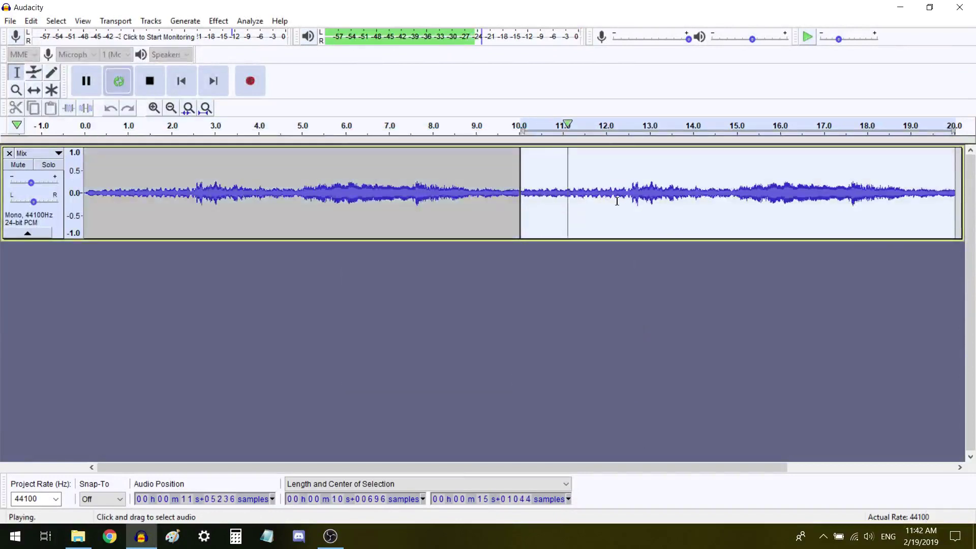
Copy the reverberated second clip and paste it over the entire track so only that clip remains
{"action": "key", "text": "space"}
{"action": "key", "text": "ctrl+c"}
{"action": "key", "text": "ctrl+a"}
{"action": "key", "text": "ctrl+v"}
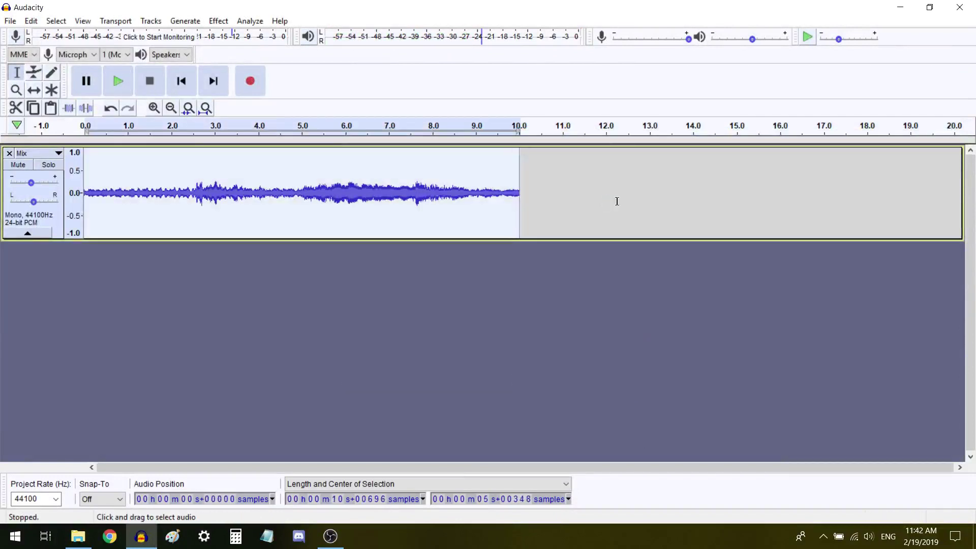
Play the remaining clip in a loop and raise the playback volume
{"action": "key", "text": "space"}
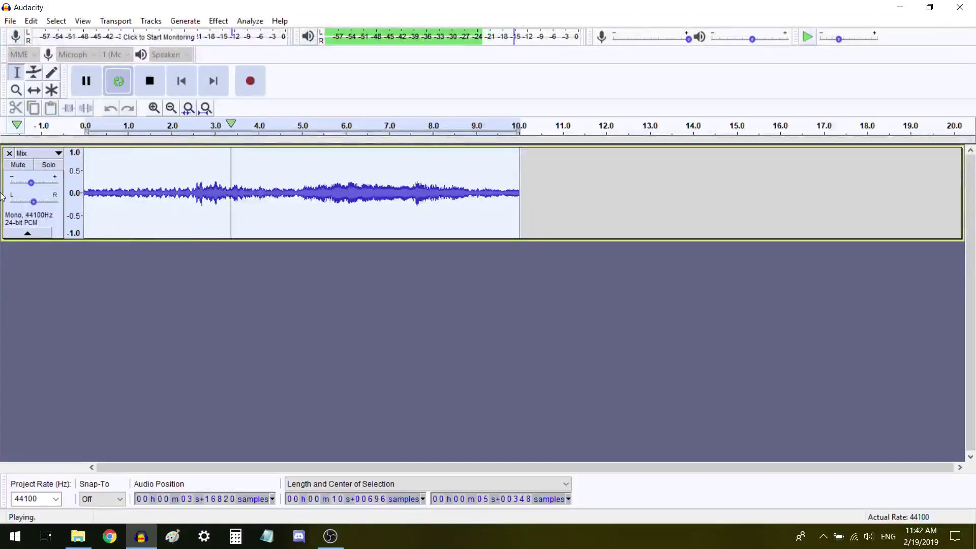
{"action": "key", "text": "XF86AudioRaiseVolume"}
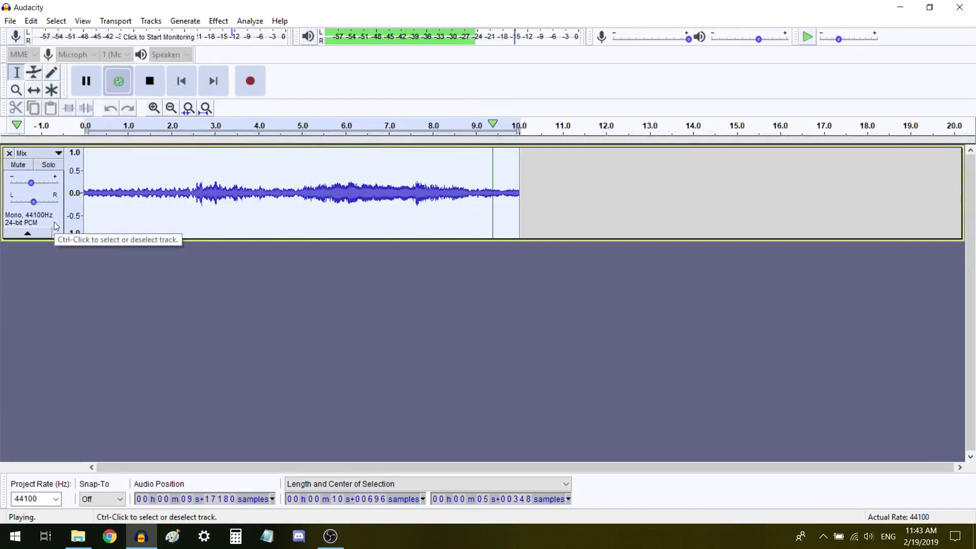
{"action": "key", "text": "space"}
Duplicate the track and shift the upper copy's pitch by -12 semitones with high quality stretching
{"action": "key", "text": "ctrl+d"}
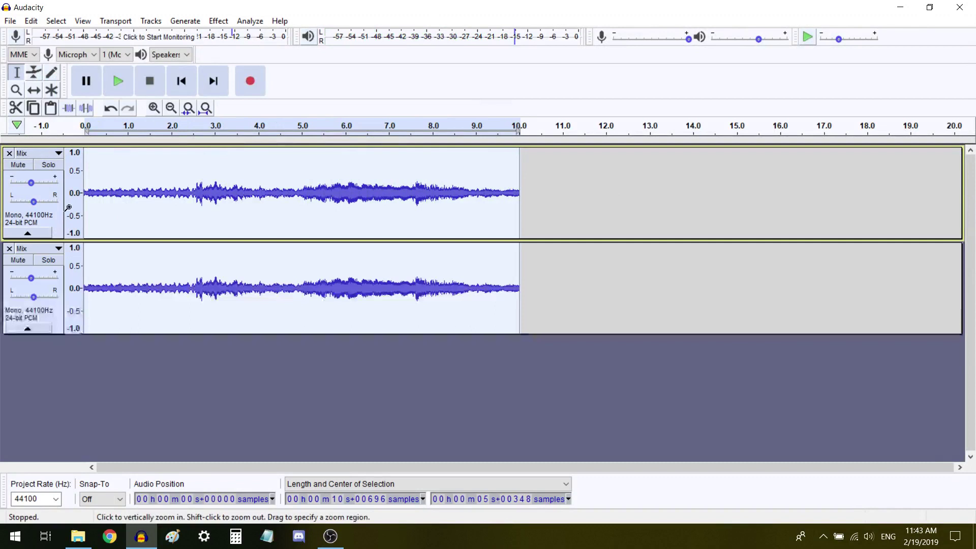
{"action": "key", "text": "ctrl+p"}
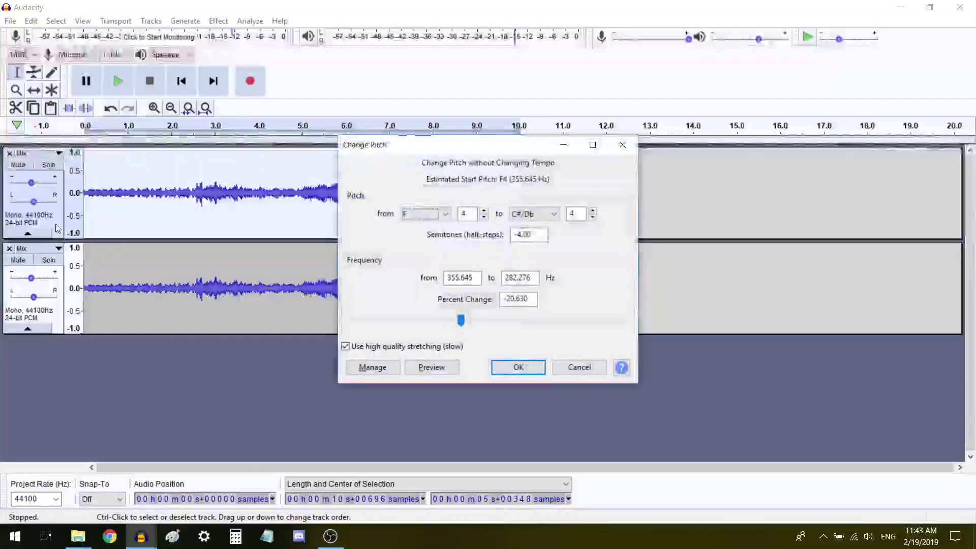
{"action": "key", "text": "Tab"}
{"action": "key", "text": "Tab"}
{"action": "key", "text": "Tab"}
{"action": "key", "text": "Tab"}
{"action": "type", "text": "-12"}
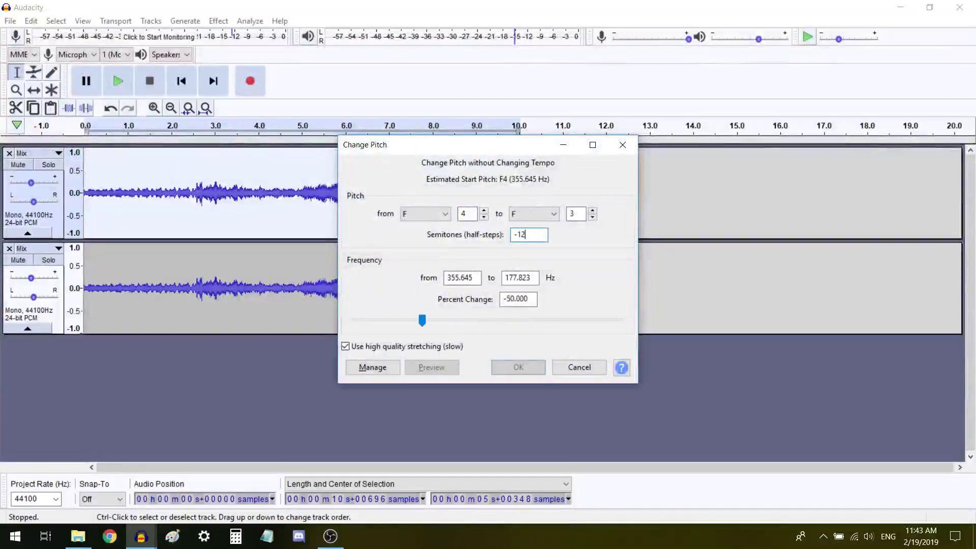
{"action": "key", "text": "Return"}
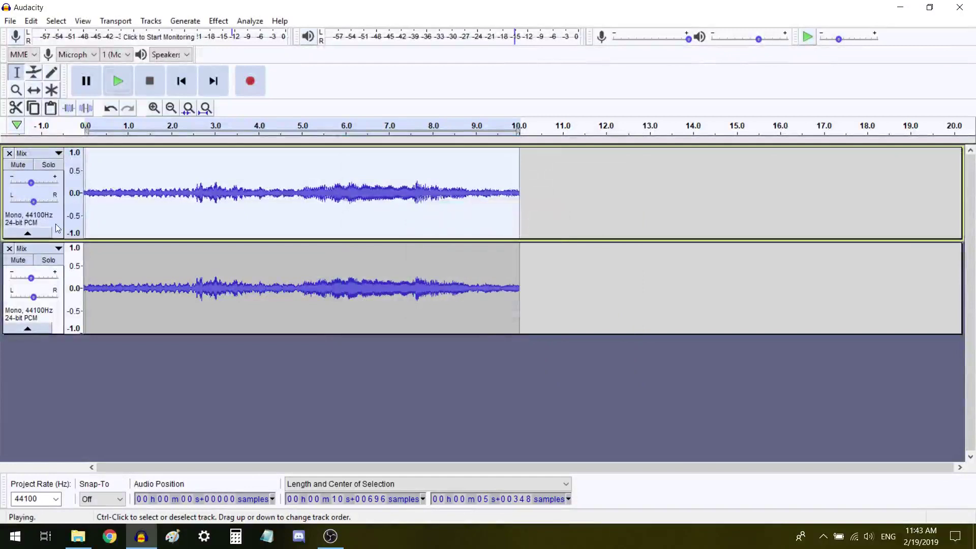
Play both tracks together and raise the gain of the pitched-down upper track slightly
{"action": "key", "text": "shift+space"}
{"action": "left_click_drag", "start_coordinate": [31, 183], "coordinate": [33, 183]}
{"action": "key", "text": "space"}
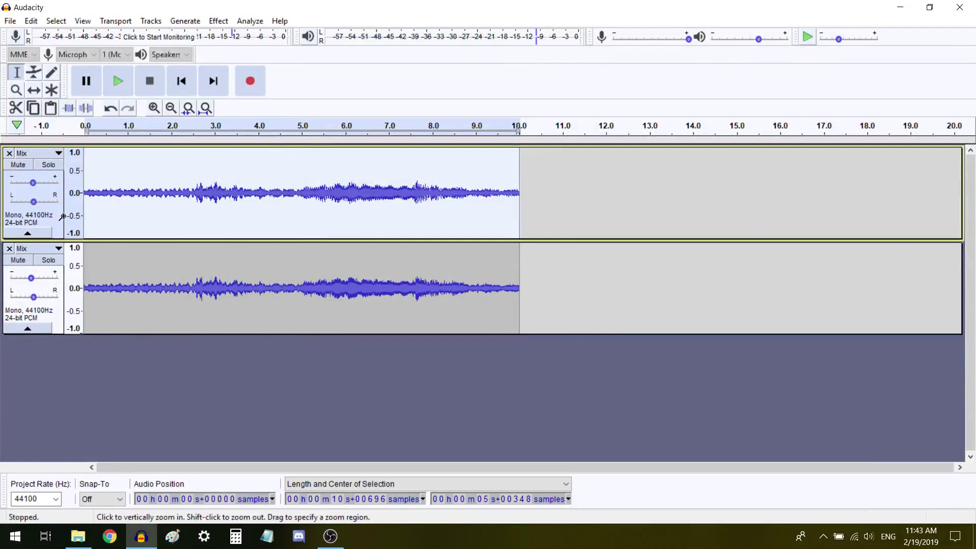
Apply a High Pass Filter at 10 Hz with 24 dB rolloff to the upper track and play a short part
{"action": "key", "text": "ctrl+shift+h"}
{"action": "type", "text": "10"}
{"action": "key", "text": "Return"}
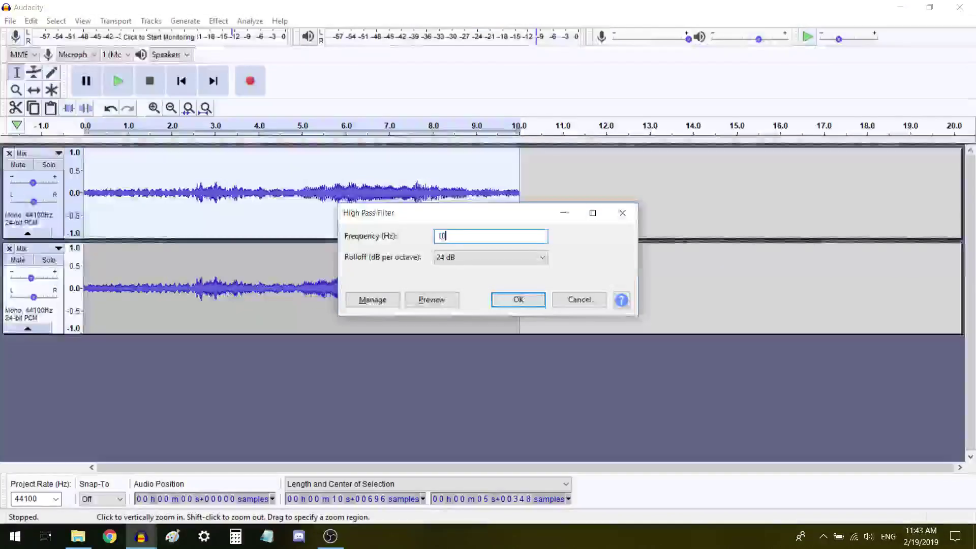
{"action": "key", "text": "space"}
{"action": "key", "text": "space"}
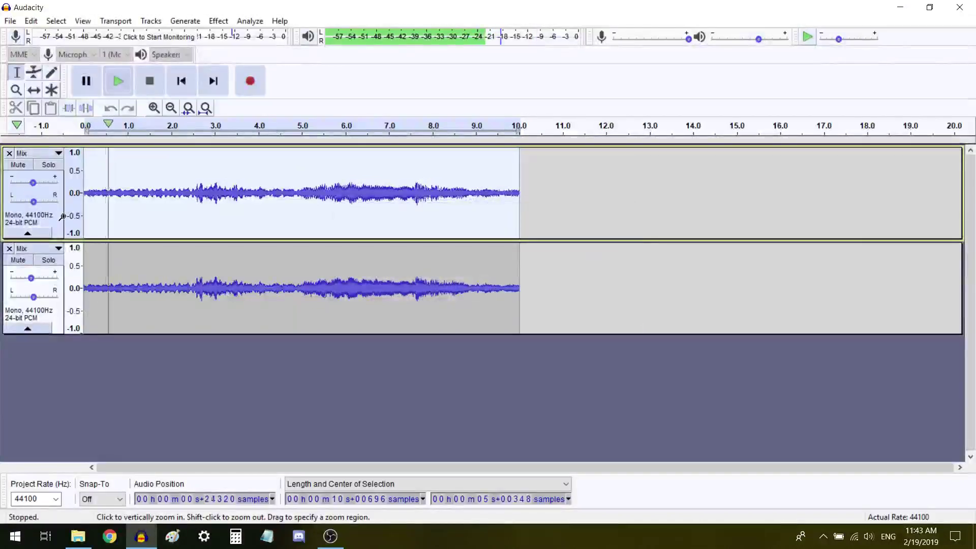
Apply a High Pass Filter at 200 Hz with 24 dB rolloff to the upper track and play it briefly
{"action": "key", "text": "ctrl+h"}
{"action": "type", "text": "200"}
{"action": "key", "text": "Return"}
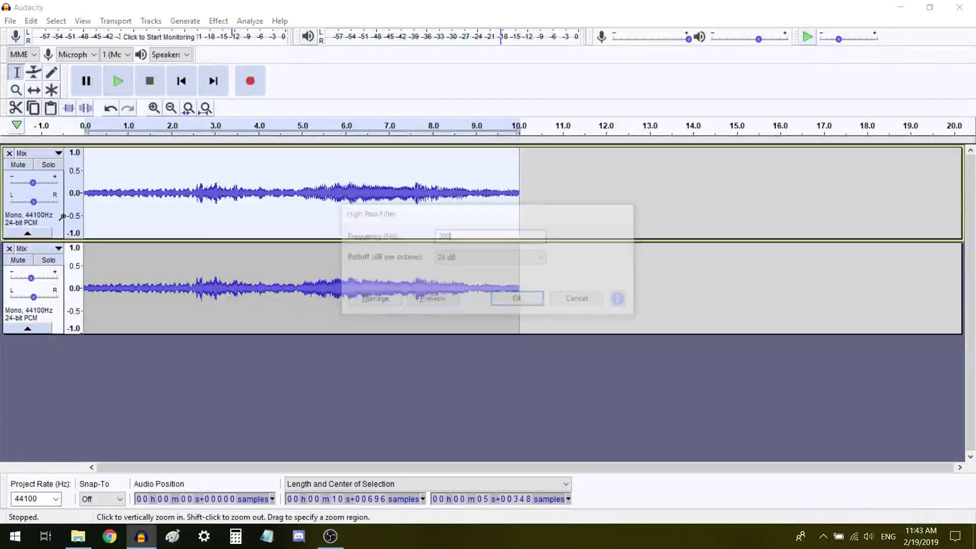
{"action": "key", "text": "space"}
{"action": "key", "text": "space"}
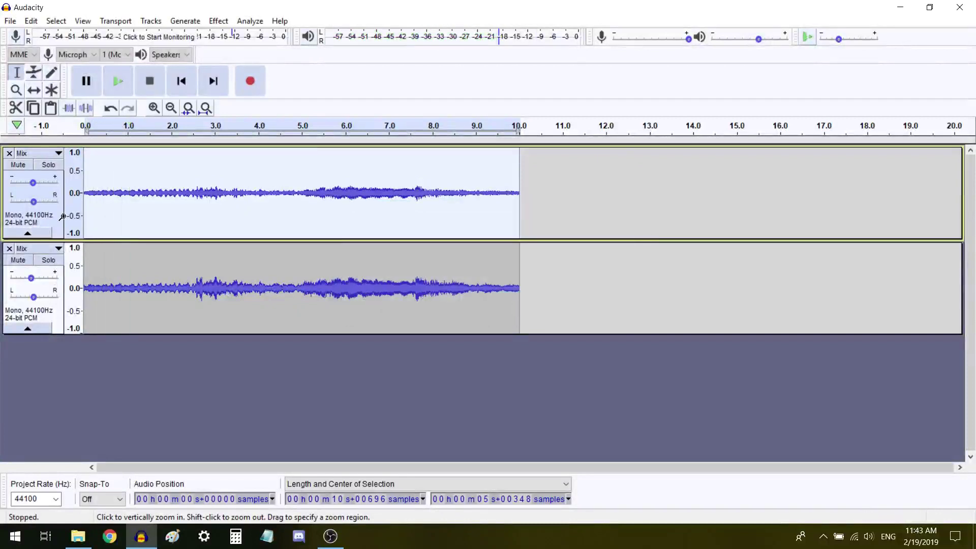
Apply a High Pass Filter at 300 Hz to the upper track and start playing both tracks
{"action": "key", "text": "ctrl+h"}
{"action": "type", "text": "300"}
{"action": "key", "text": "Return"}
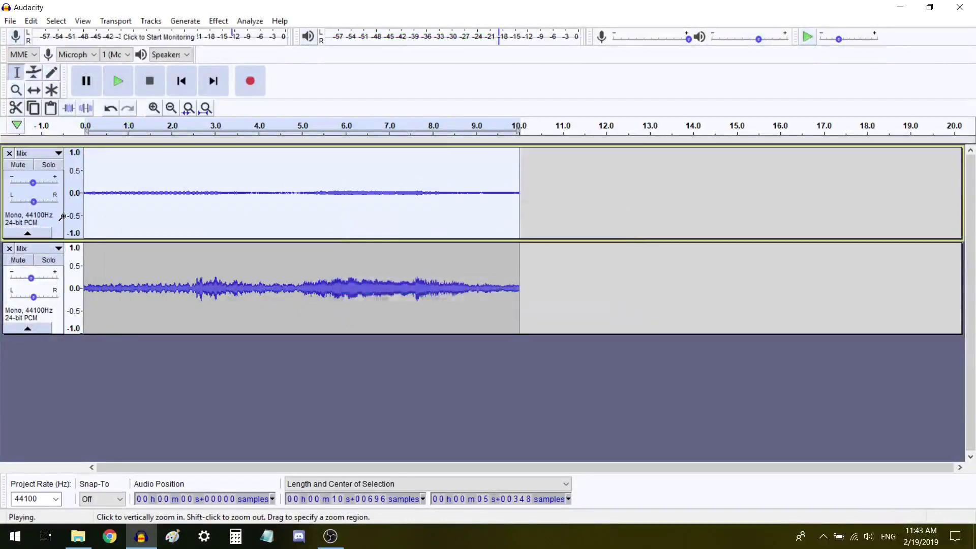
{"action": "key", "text": "space"}
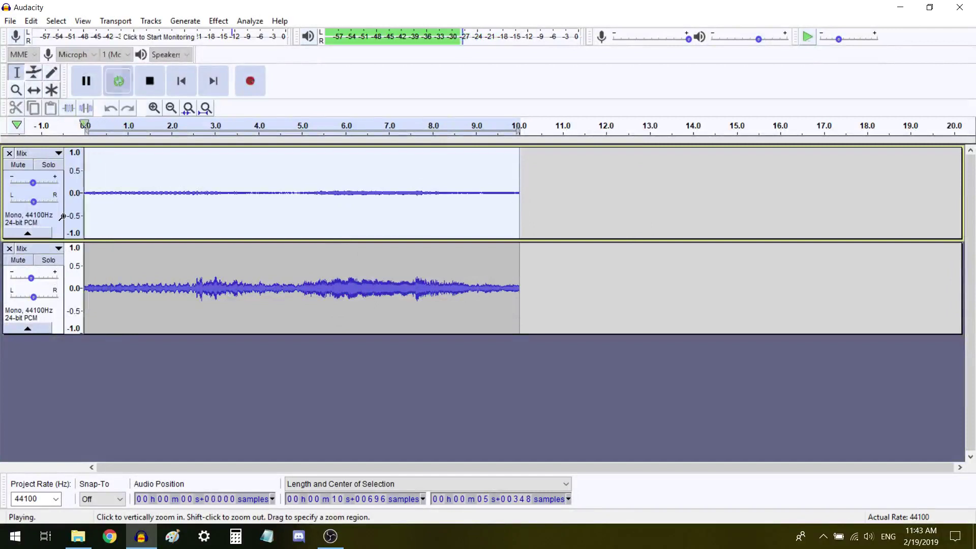
Raise the upper track's gain moderately during looped playback, soloing it briefly to compare it with the full mix
{"action": "left_click", "coordinate": [32, 184]}
{"action": "left_click_drag", "start_coordinate": [33, 184], "coordinate": [39, 183]}
{"action": "left_click", "coordinate": [48, 164]}
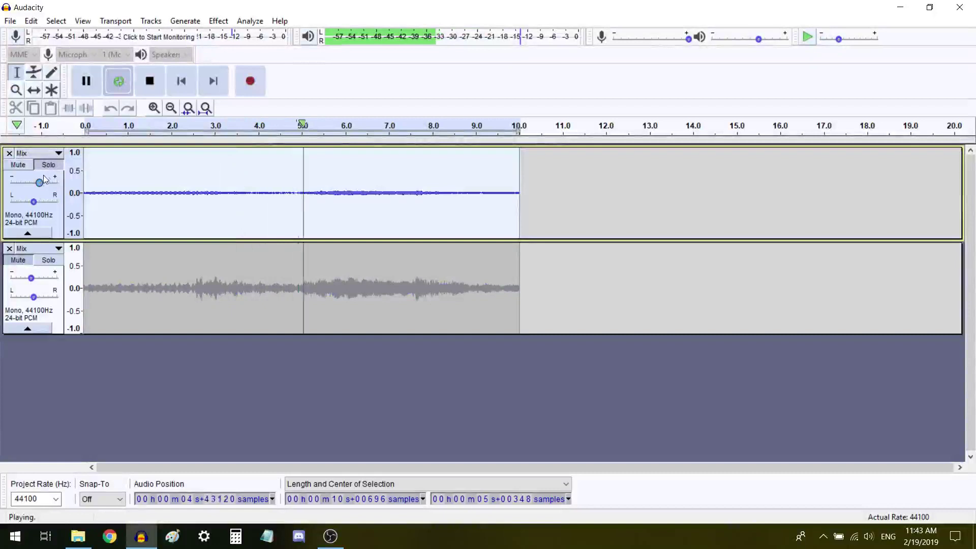
{"action": "left_click", "coordinate": [45, 166]}
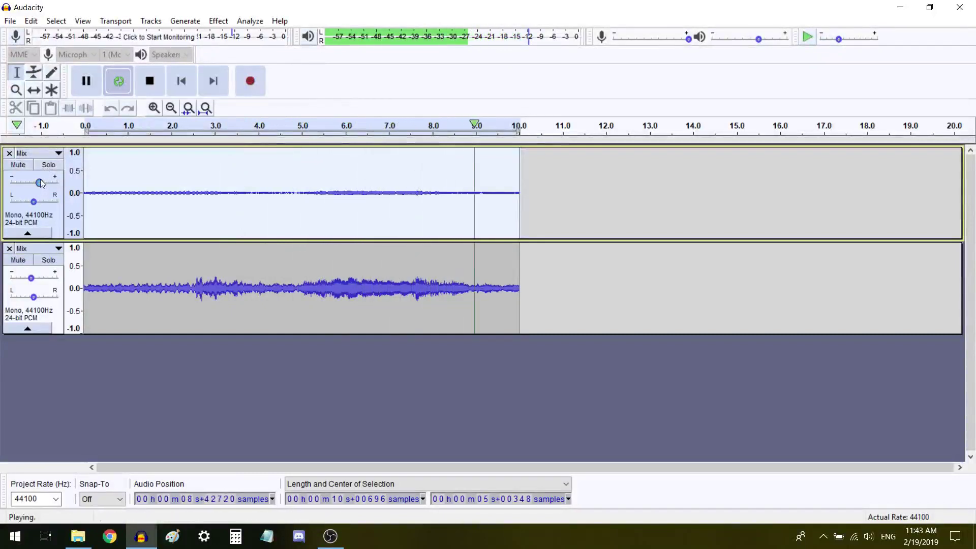
{"action": "left_click_drag", "start_coordinate": [42, 184], "coordinate": [40, 190]}
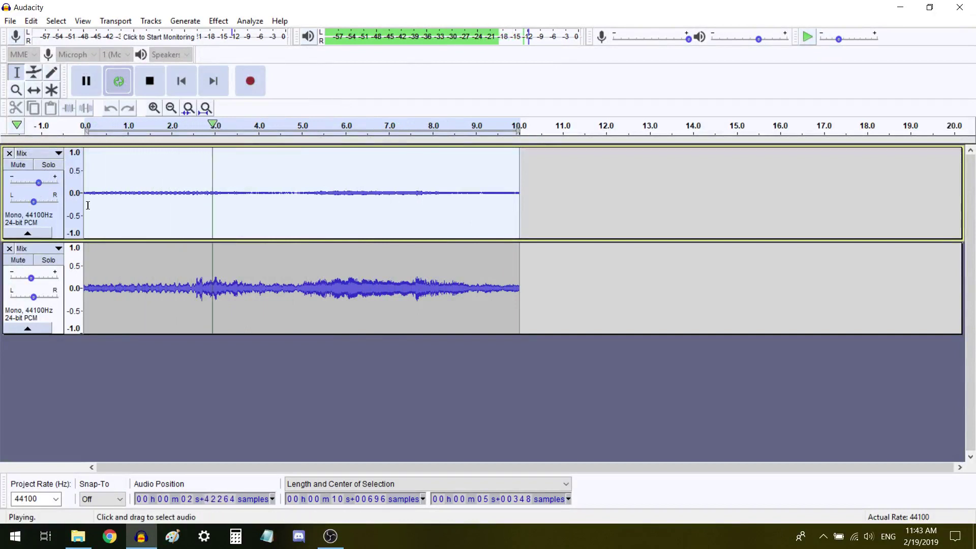
{"action": "key", "text": "space"}
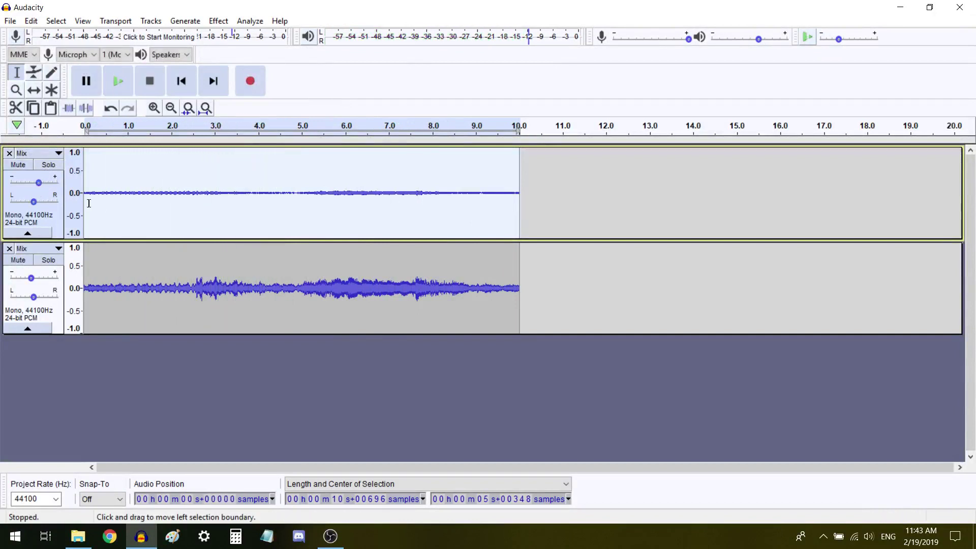
Select about 0.05 s at the upper track's end and 0.09 s at its start, then loop playback of both full tracks
{"action": "left_click_drag", "start_coordinate": [517, 205], "coordinate": [520, 205]}
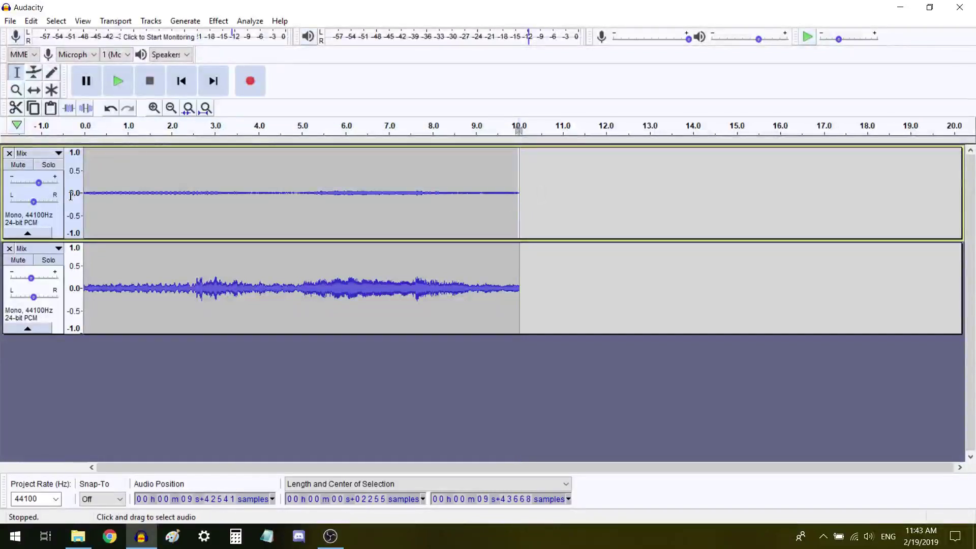
{"action": "left_click_drag", "start_coordinate": [84, 198], "coordinate": [79, 199]}
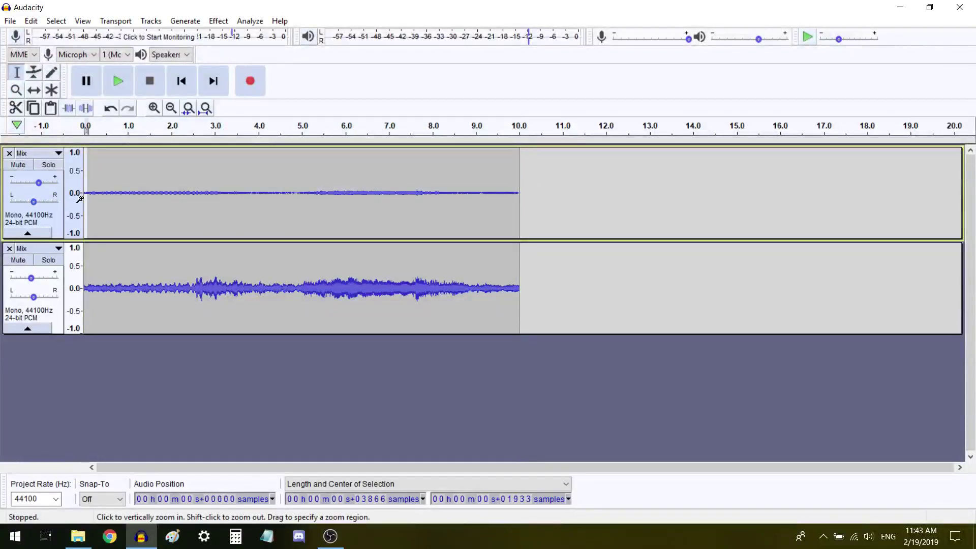
{"action": "key", "text": "ctrl+a"}
{"action": "key", "text": "shift+space"}
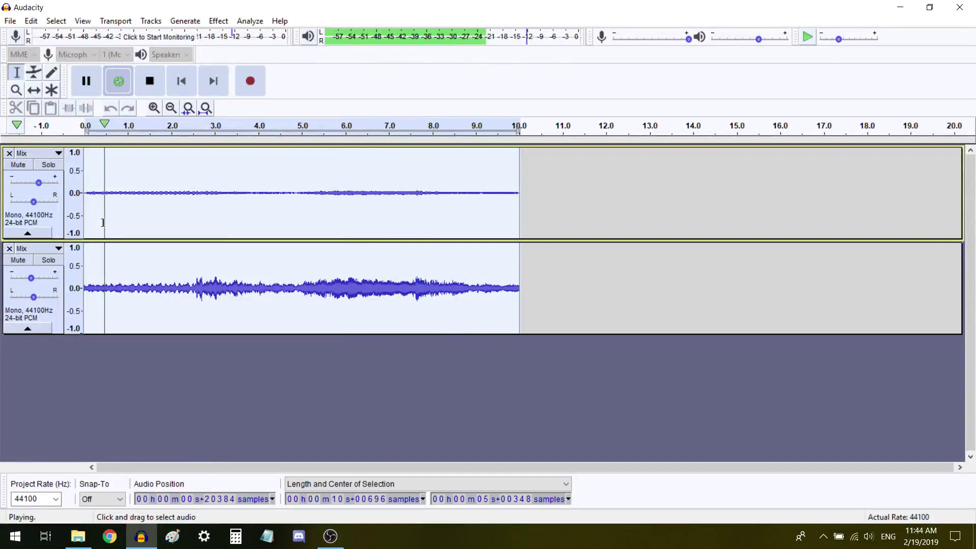
Mix and render both tracks into a single track and duplicate the result
{"action": "key", "text": "space"}
{"action": "key", "text": "ctrl+shift+m"}
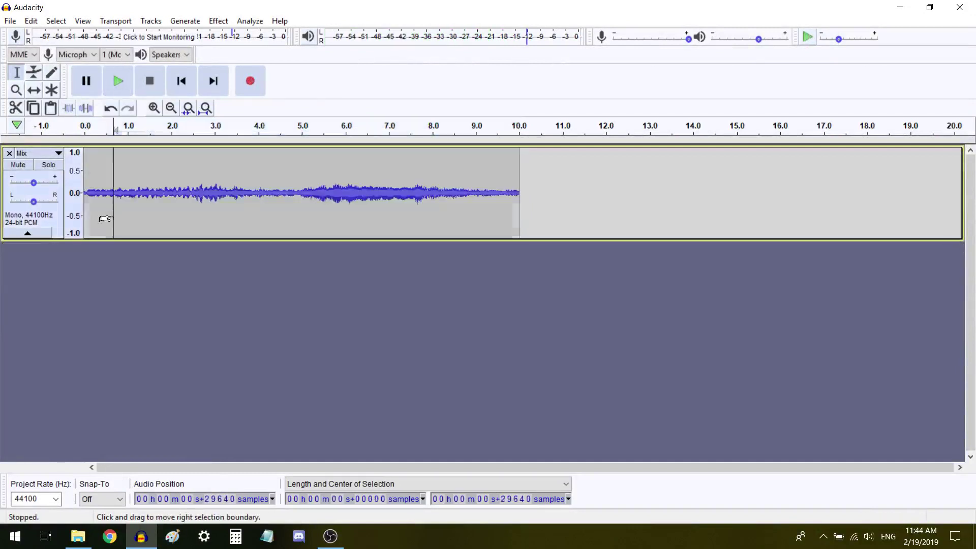
{"action": "key", "text": "ctrl+a"}
{"action": "key", "text": "ctrl+d"}
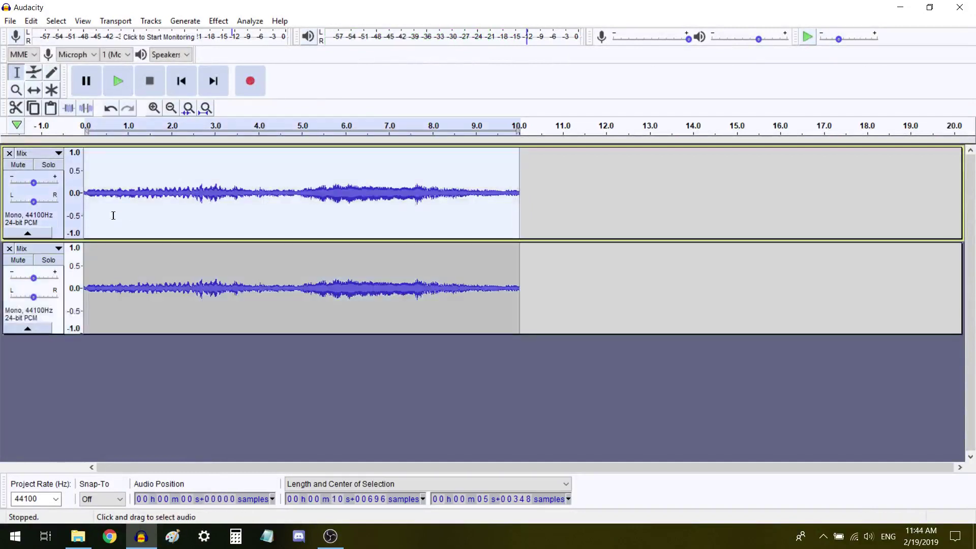
Apply Sliding Time Scale/Pitch Shift ending at -0.001 semitones to the reversed upper copy, restore its direction and play both tracks
{"action": "key", "text": "ctrl+r"}
{"action": "key", "text": "ctrl+r"}
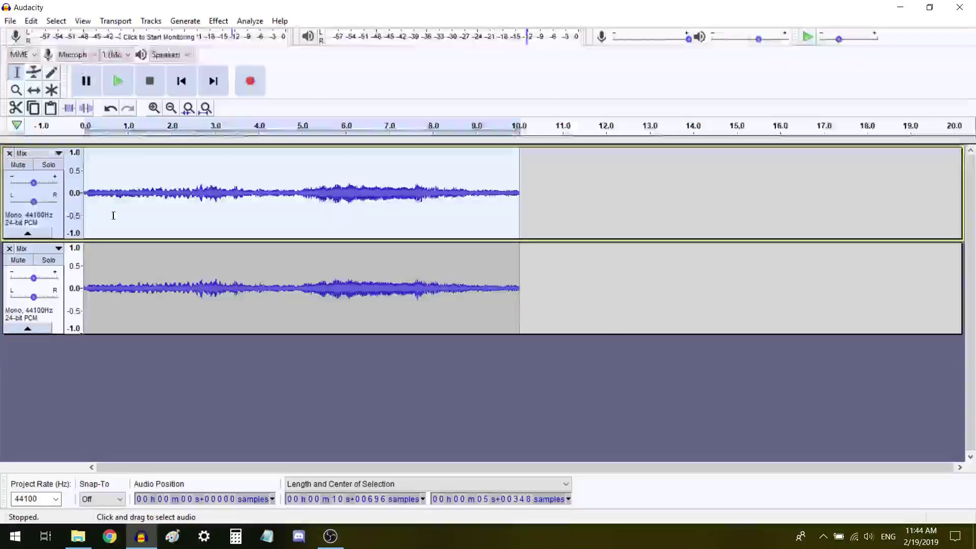
{"action": "key", "text": "ctrl+r"}
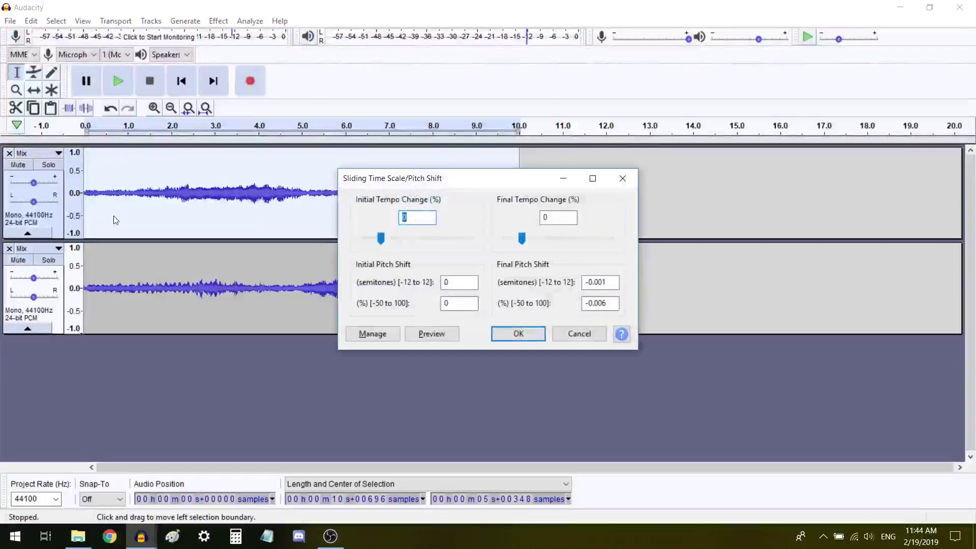
{"action": "key", "text": "Return"}
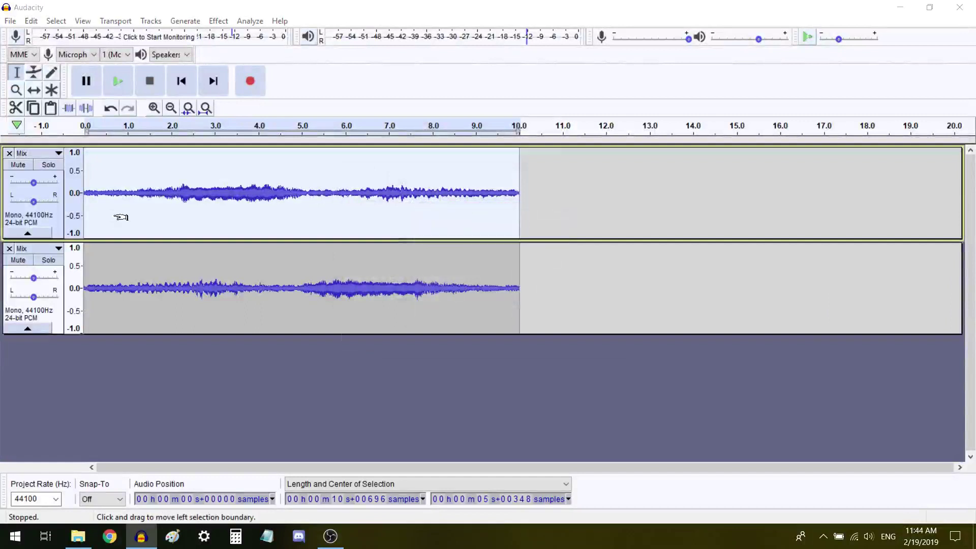
{"action": "key", "text": "space"}
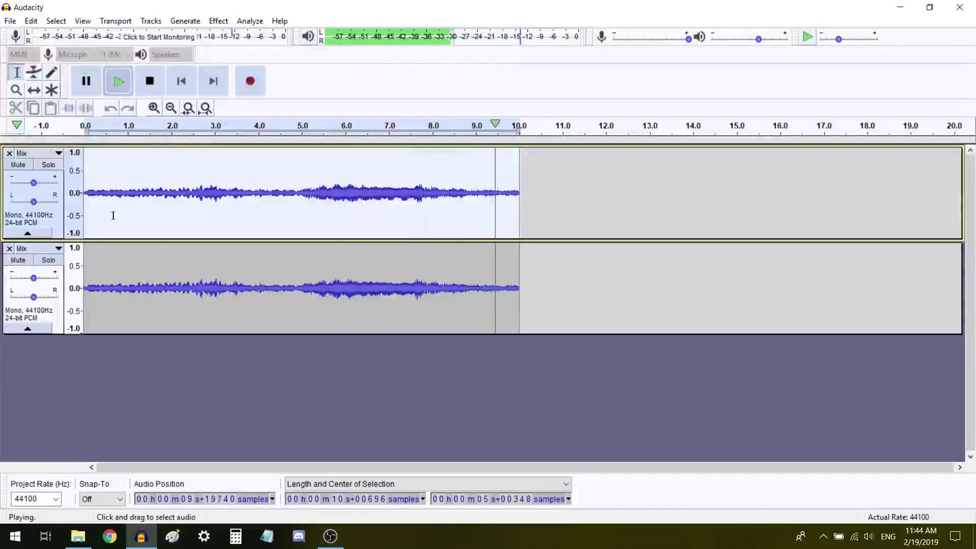
{"action": "key", "text": "shift+space"}
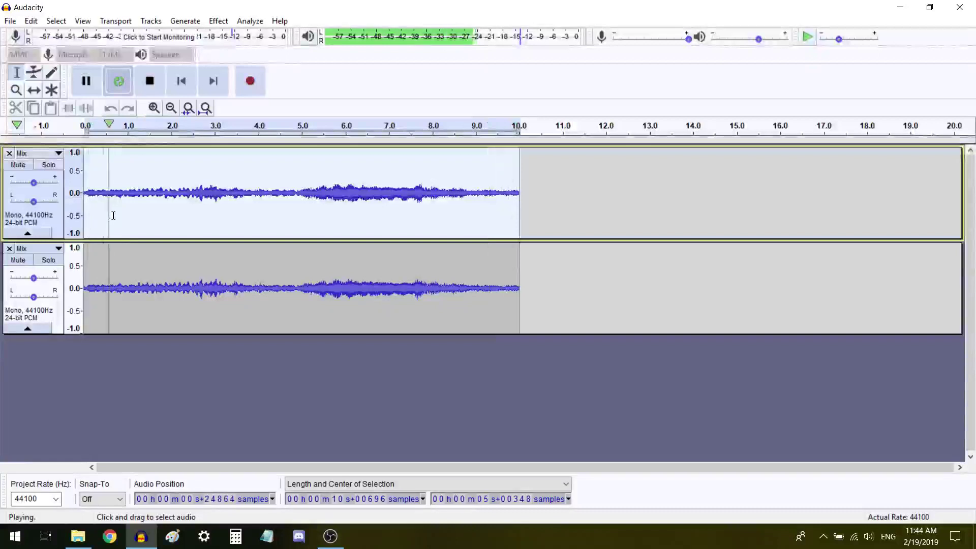
Try mixing both tracks into one, and undo back to the two separate tracks
{"action": "key", "text": "space"}
{"action": "key", "text": "ctrl+a"}
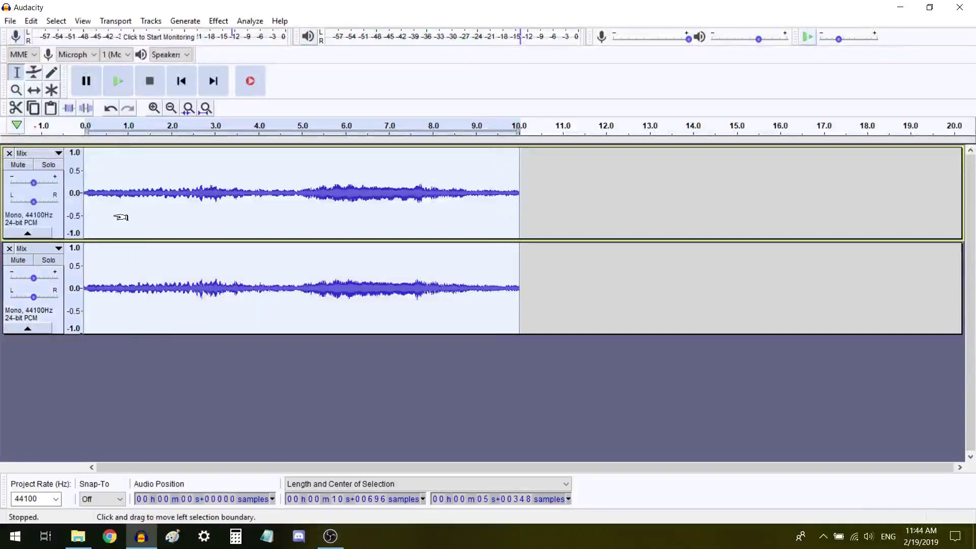
{"action": "key", "text": "ctrl+shift+m"}
{"action": "left_click", "coordinate": [114, 217]}
{"action": "key", "text": "ctrl+a"}
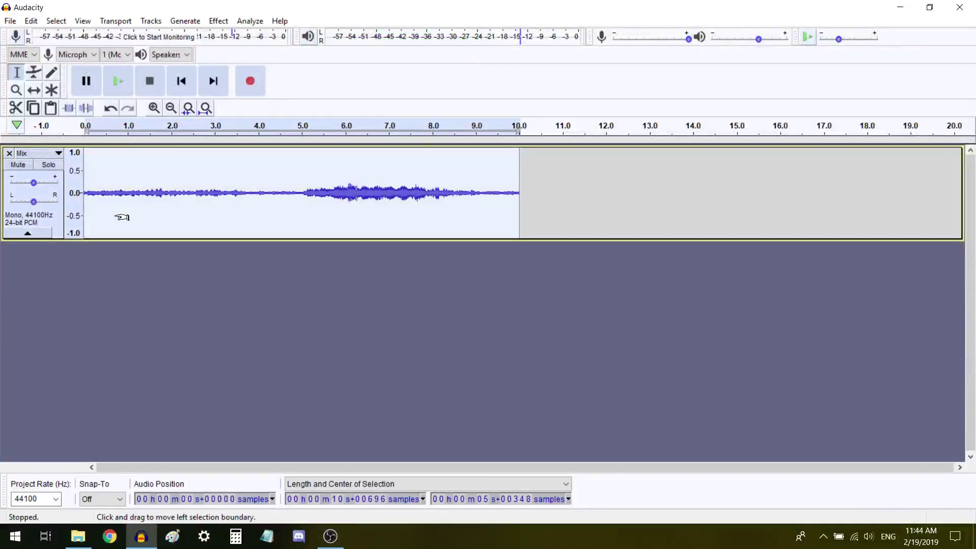
{"action": "key", "text": "ctrl+z"}
{"action": "key", "text": "ctrl+z"}
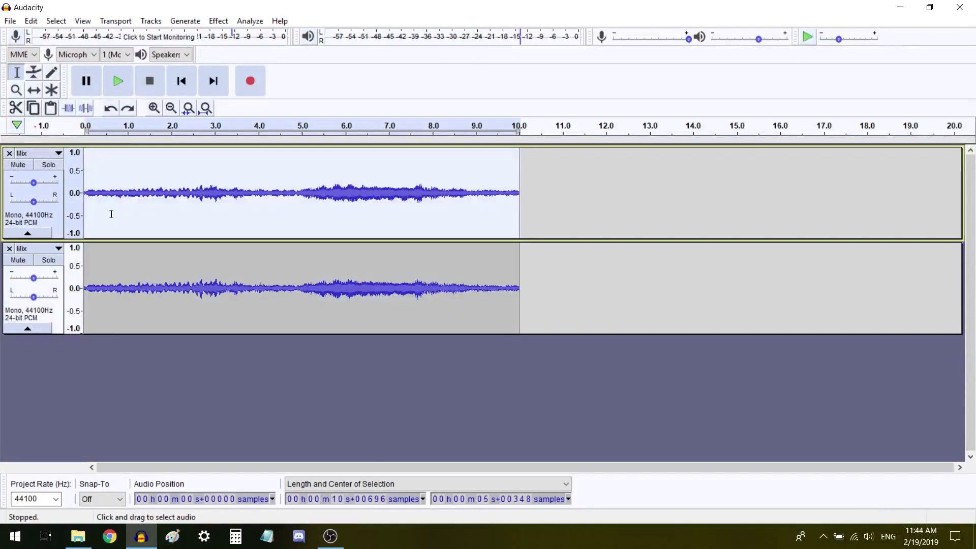
{"action": "key", "text": "ctrl+z"}
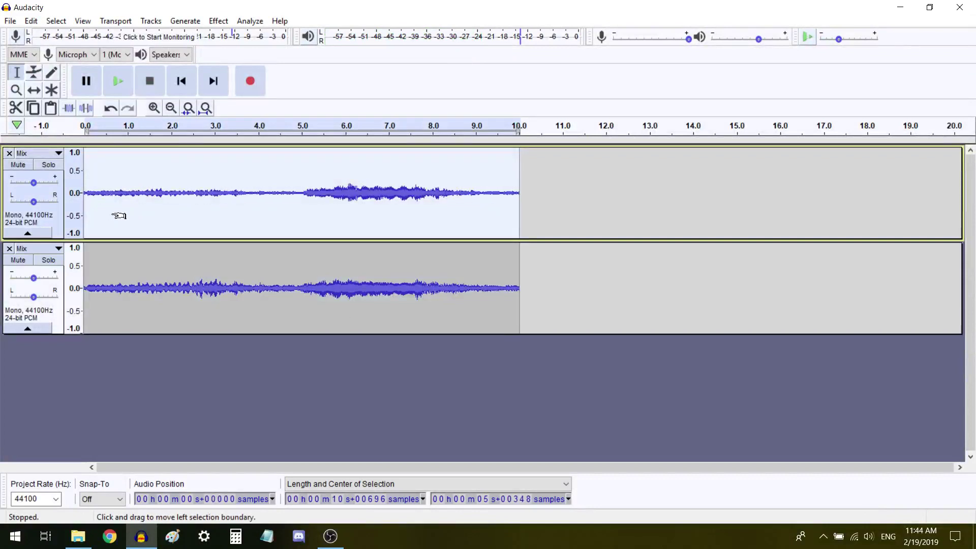
Apply a High Pass Filter at 2000 Hz with 24 dB rolloff to the upper track and start playback
{"action": "key", "text": "ctrl+r"}
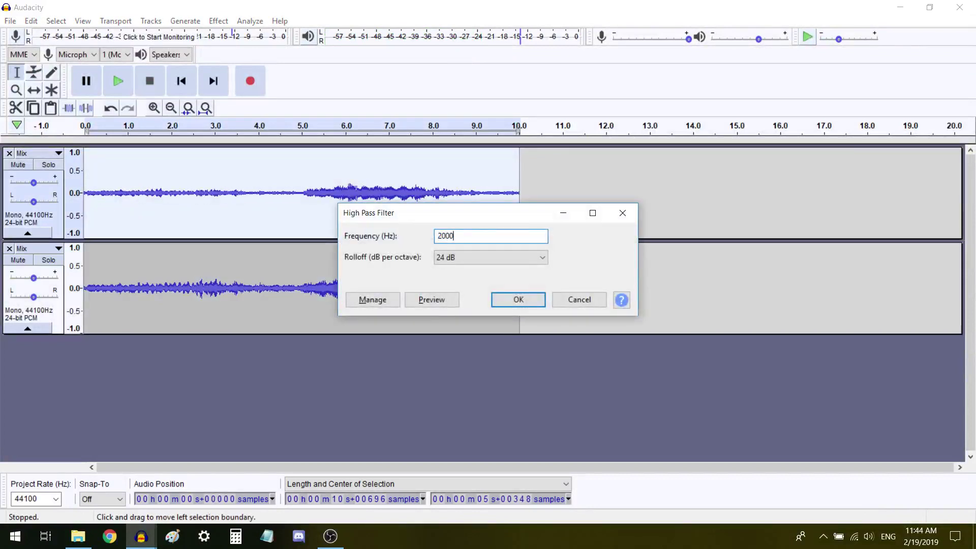
{"action": "key", "text": "Return"}
{"action": "key", "text": "space"}
Solo the upper track, raise its gain to about +23 dB, and unsolo it to hear both tracks
{"action": "left_click", "coordinate": [48, 164]}
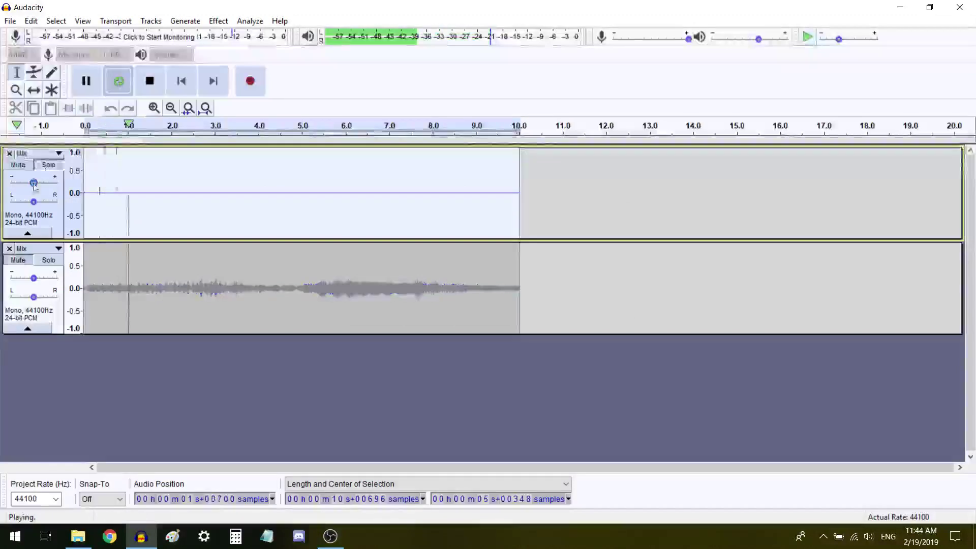
{"action": "left_click_drag", "start_coordinate": [34, 183], "coordinate": [59, 197]}
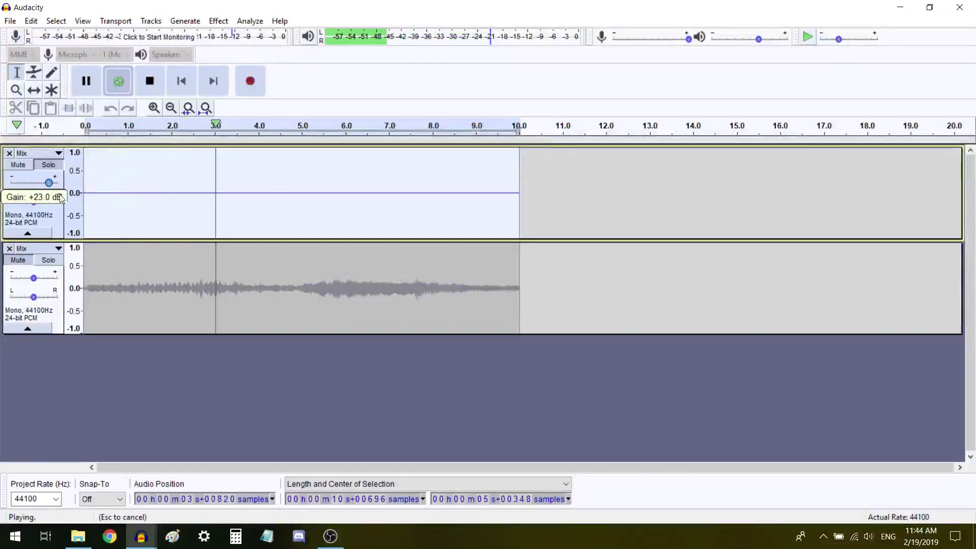
{"action": "left_click", "coordinate": [47, 166]}
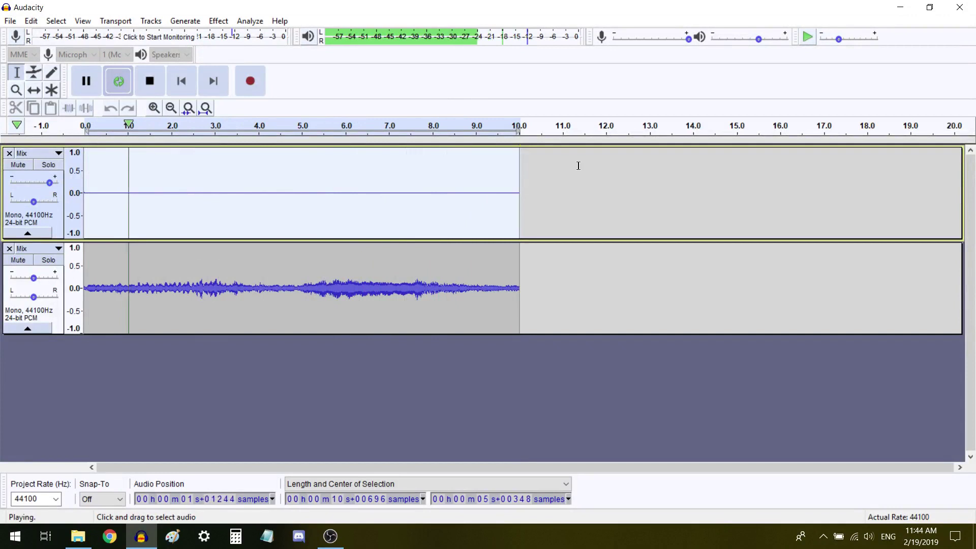
Select about 0.12 s at the filtered upper track's end and 0.09 s at its start, then loop playback of both tracks
{"action": "left_click", "coordinate": [515, 202]}
{"action": "left_click_drag", "start_coordinate": [515, 202], "coordinate": [517, 201]}
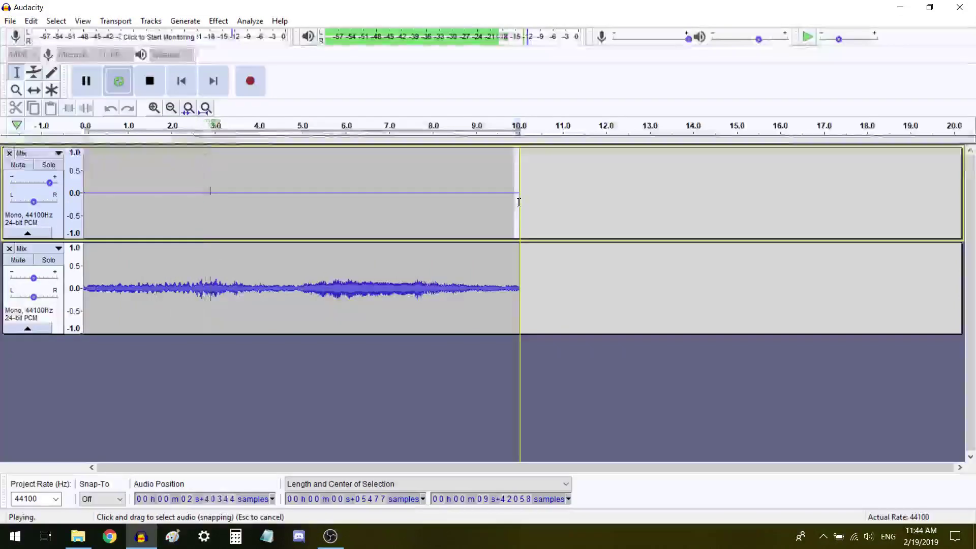
{"action": "key", "text": "space"}
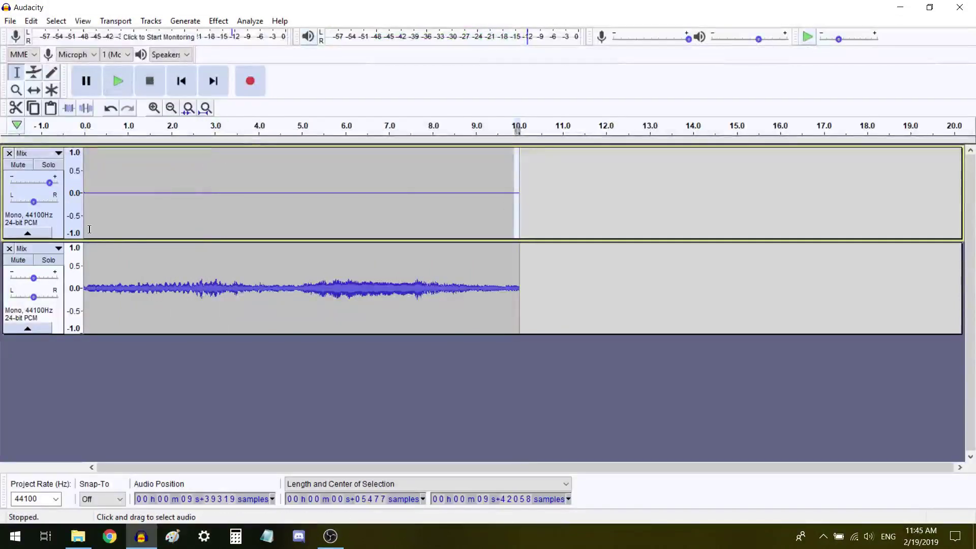
{"action": "left_click_drag", "start_coordinate": [89, 230], "coordinate": [55, 234]}
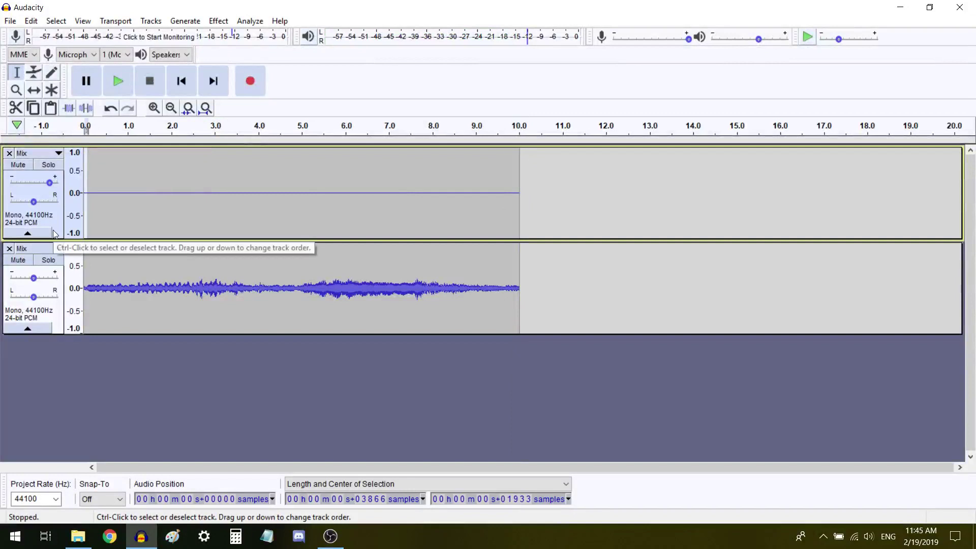
{"action": "key", "text": "ctrl+a"}
{"action": "key", "text": "shift+space"}
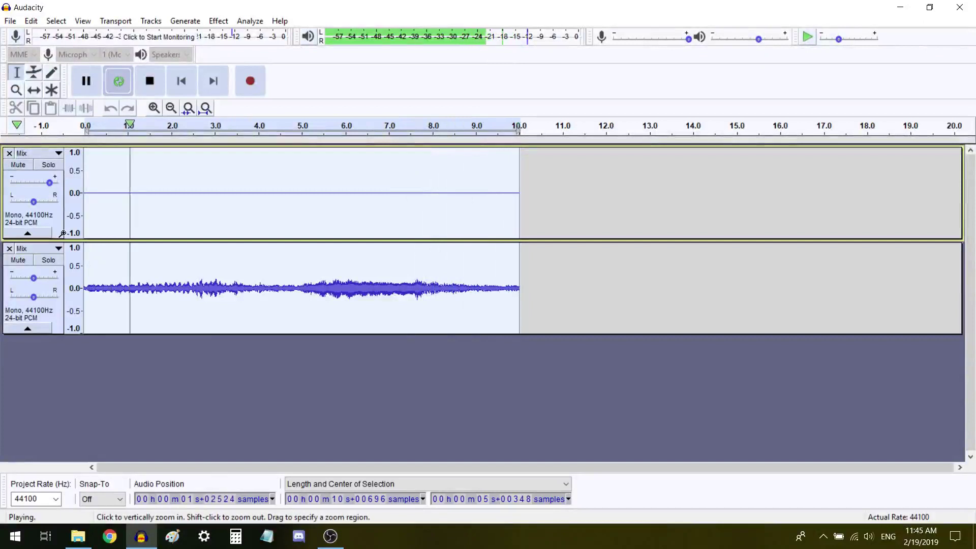
Stop playback, mix and render the filtered layer and the original into one track, and duplicate it
{"action": "key", "text": "space"}
{"action": "key", "text": "ctrl+z"}
{"action": "left_click", "coordinate": [160, 225]}
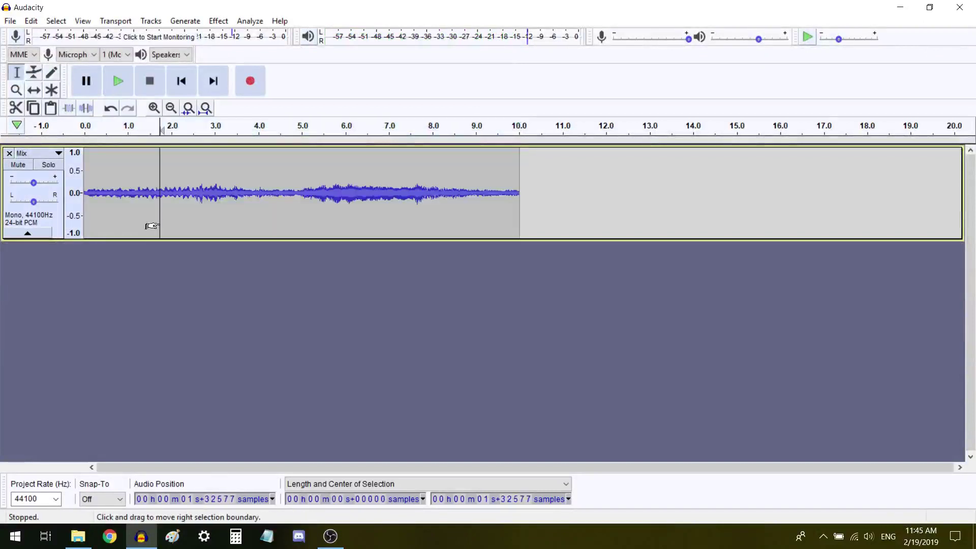
{"action": "key", "text": "ctrl+a"}
{"action": "key", "text": "ctrl+d"}
Change the lower copy's speed with a multiplier of 0.5 and play it soloed
{"action": "double_click", "coordinate": [164, 281]}
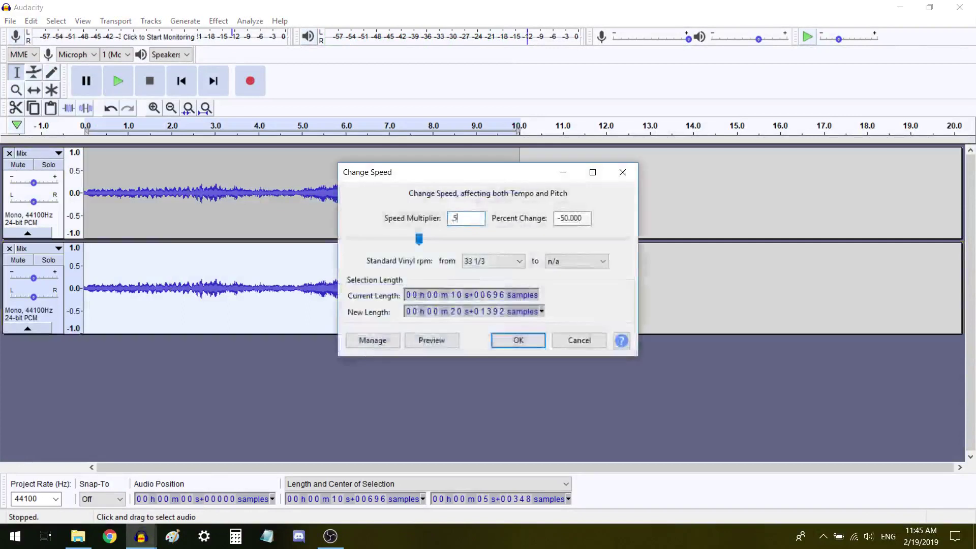
{"action": "key", "text": "Return"}
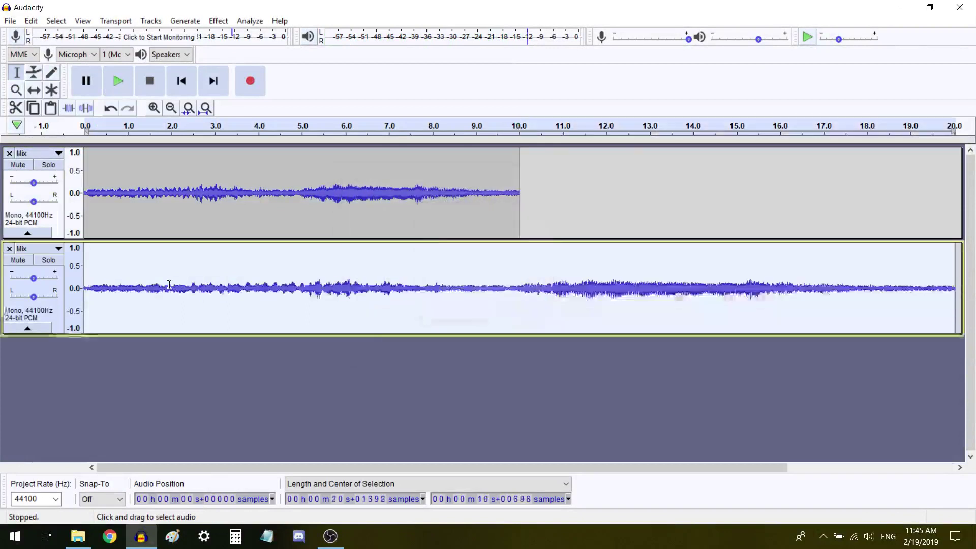
{"action": "key", "text": "space"}
{"action": "left_click", "coordinate": [47, 260]}
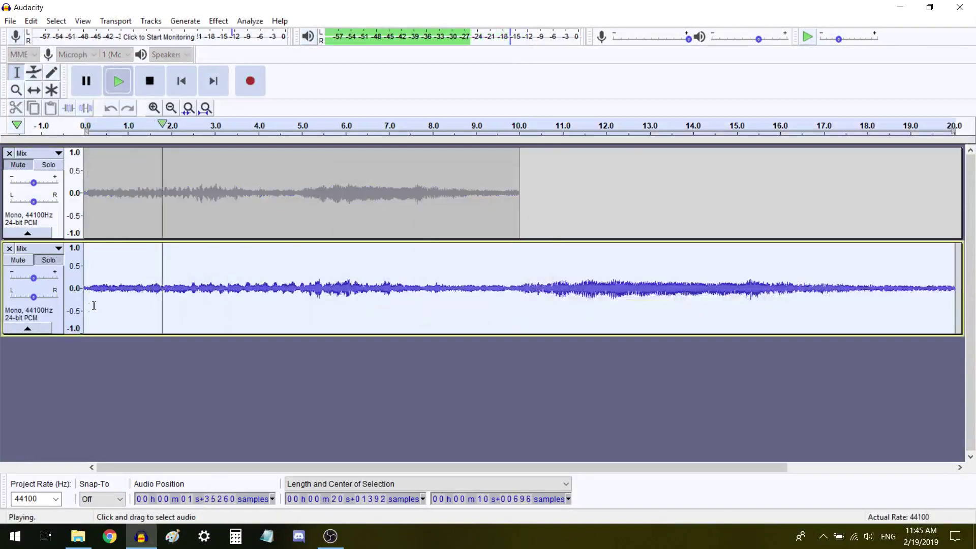
Append a reversed copy of the upper track's audio after its end, then unmute it and select both tracks
{"action": "left_click", "coordinate": [56, 221]}
{"action": "key", "text": "space"}
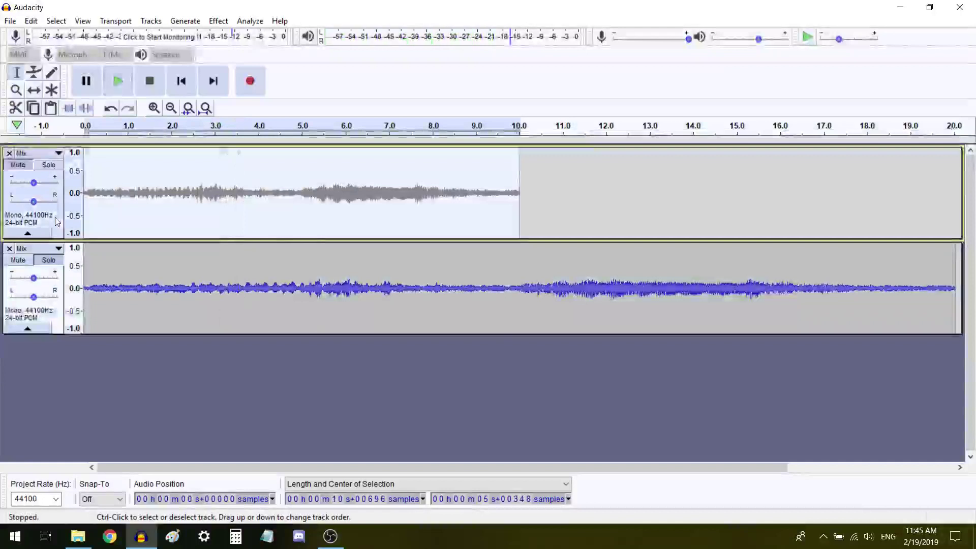
{"action": "key", "text": "ctrl+c"}
{"action": "key", "text": "Right"}
{"action": "key", "text": "ctrl+v"}
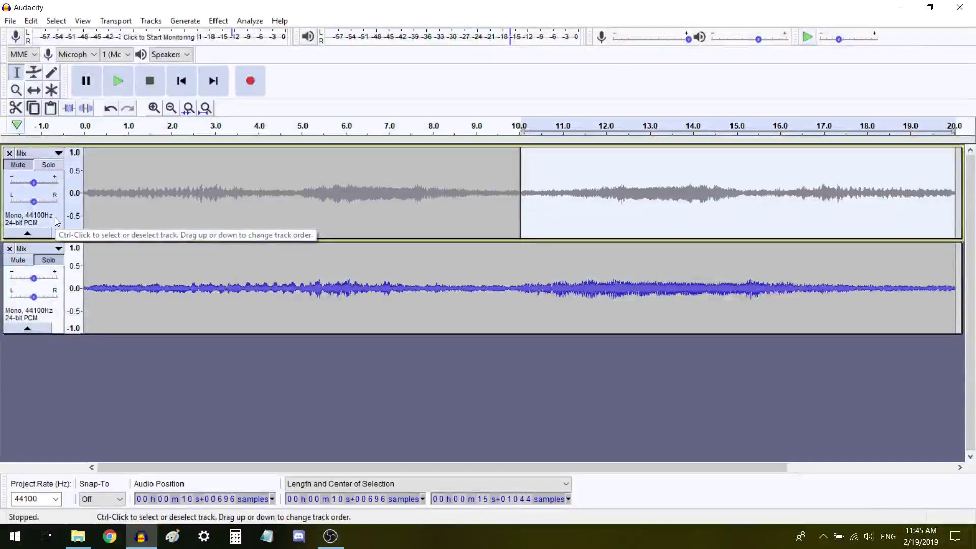
{"action": "left_click", "coordinate": [26, 165]}
{"action": "key", "text": "ctrl+a"}
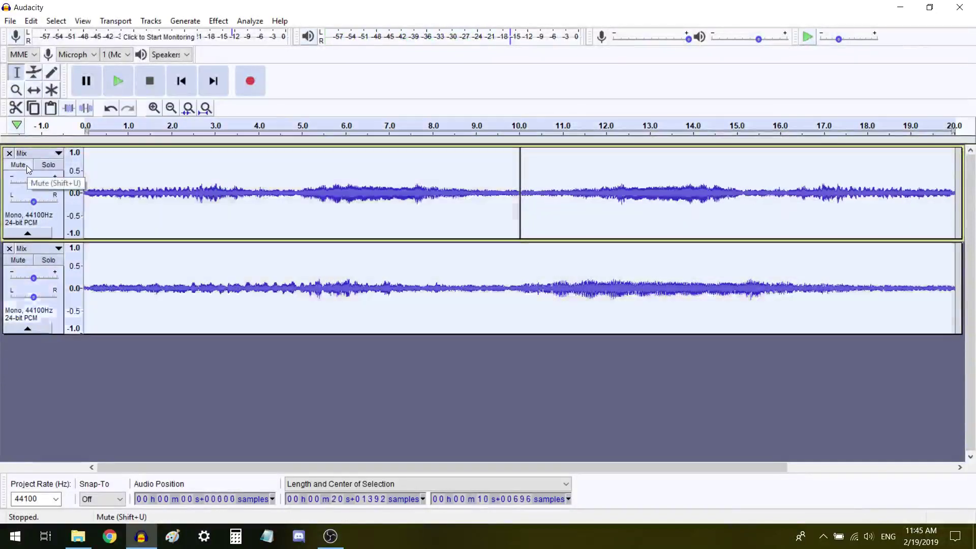
Play both tracks, then reverse the upper track's second clip (10 to 20 s) and play it
{"action": "key", "text": "space"}
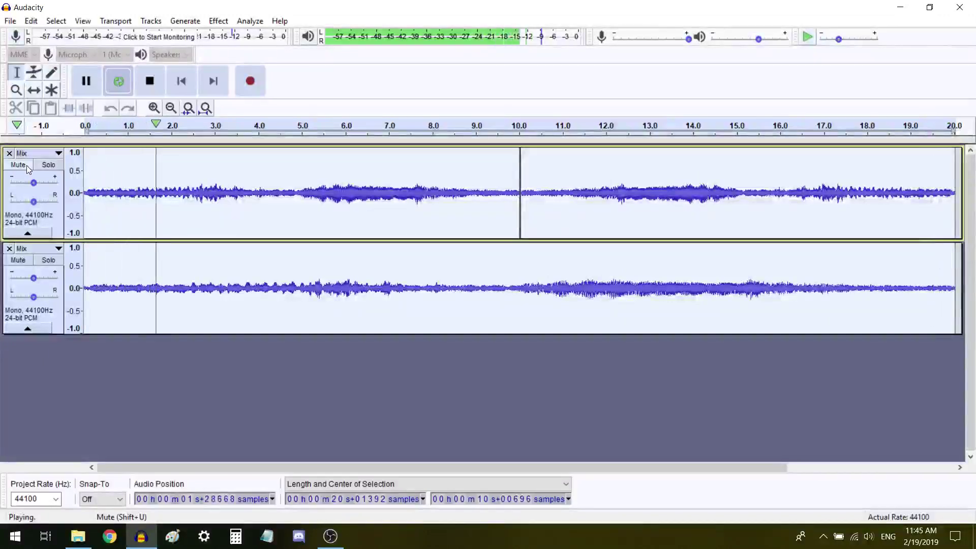
{"action": "double_click", "coordinate": [626, 188]}
{"action": "key", "text": "ctrl+r"}
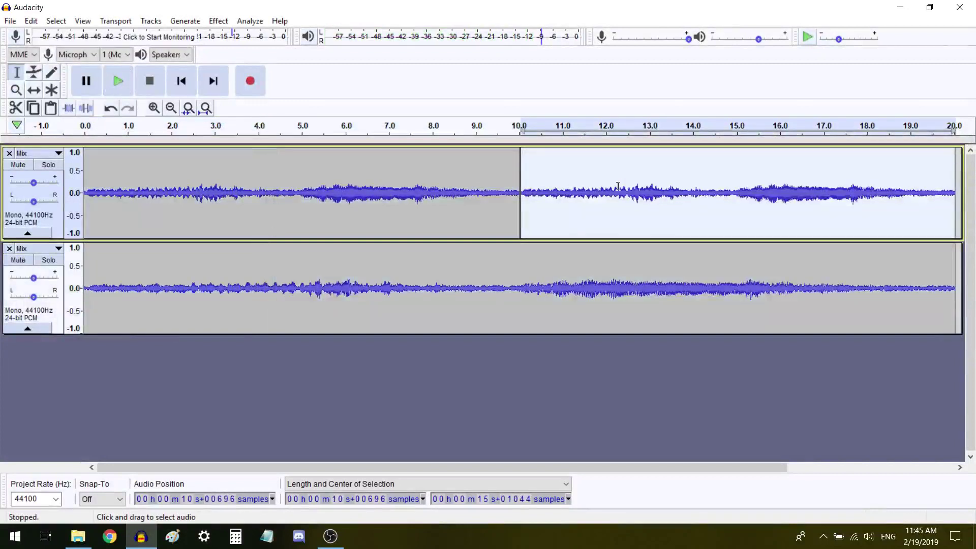
{"action": "key", "text": "space"}
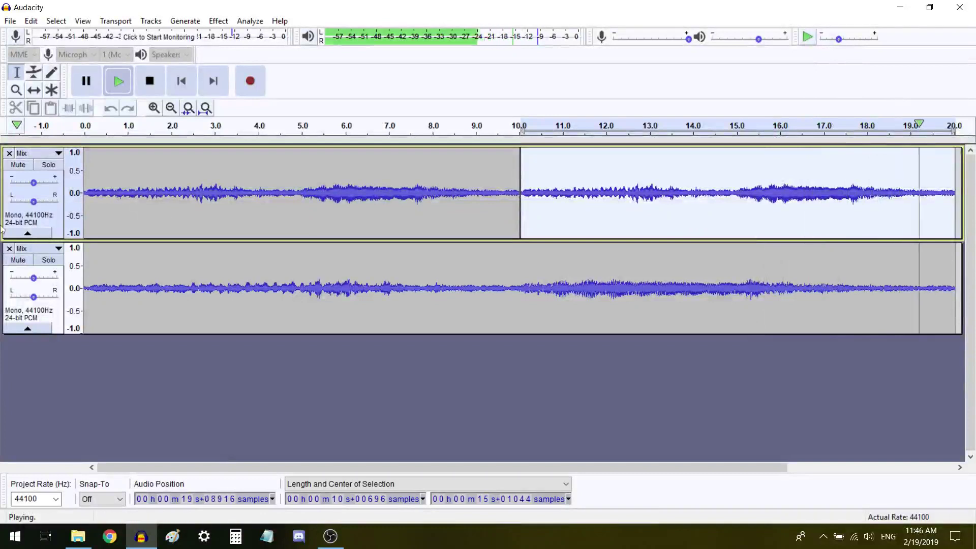
Set the lower track's gain to -2 dB and apply a High Pass Filter at 2000 Hz with 24 dB rolloff
{"action": "left_click_drag", "start_coordinate": [33, 278], "coordinate": [32, 278]}
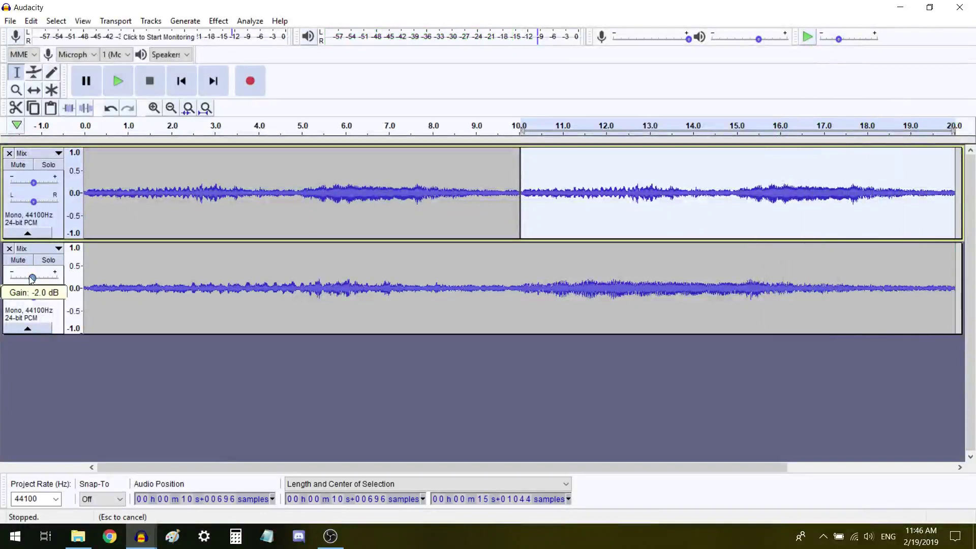
{"action": "left_click", "coordinate": [52, 319]}
{"action": "key", "text": "ctrl+r"}
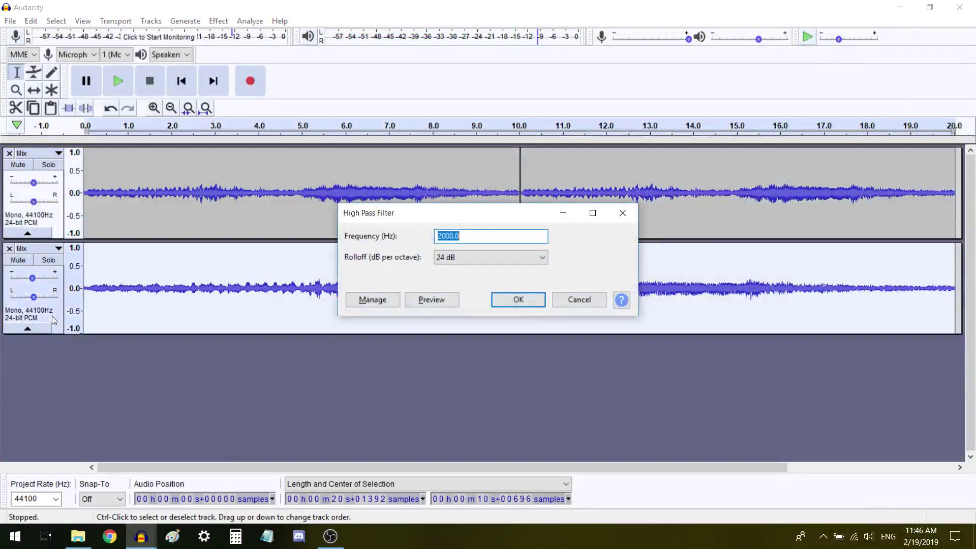
{"action": "key", "text": "Return"}
Play the high-passed lower track soloed and raise its gain to +11 dB
{"action": "key", "text": "space"}
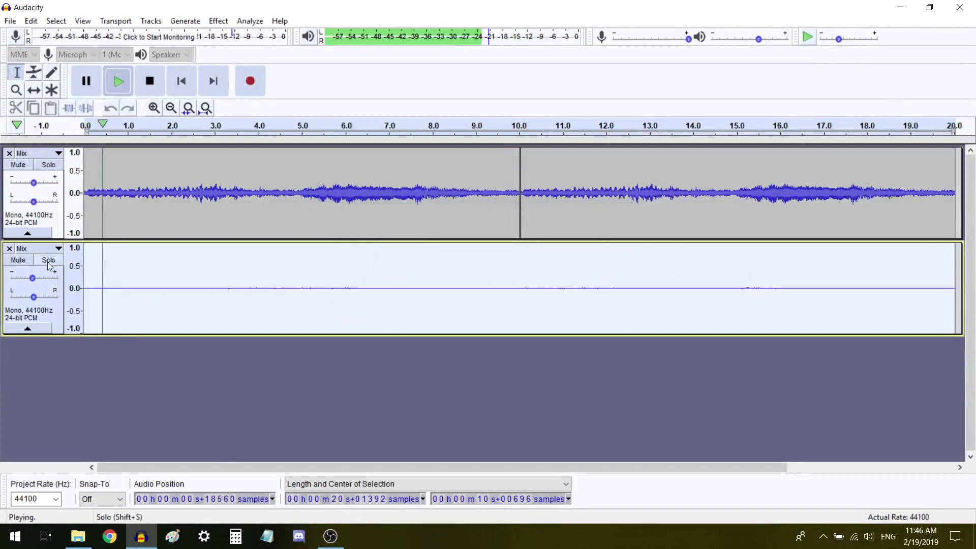
{"action": "left_click_drag", "start_coordinate": [32, 278], "coordinate": [41, 277]}
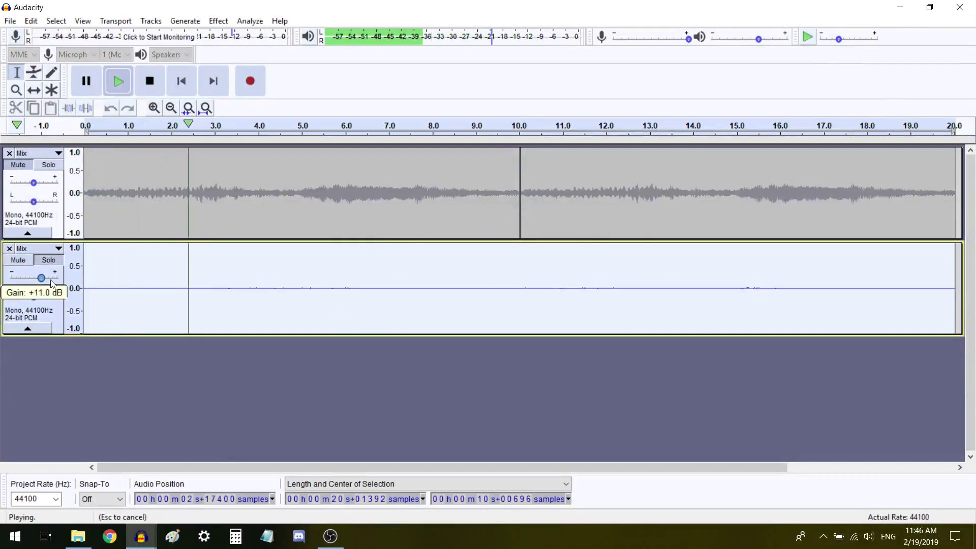
{"action": "key", "text": "space"}
Apply a Low Pass Filter at 5000 Hz with 12 dB rolloff to the lower track, then play it soloed and unsoloed
{"action": "key", "text": "ctrl+l"}
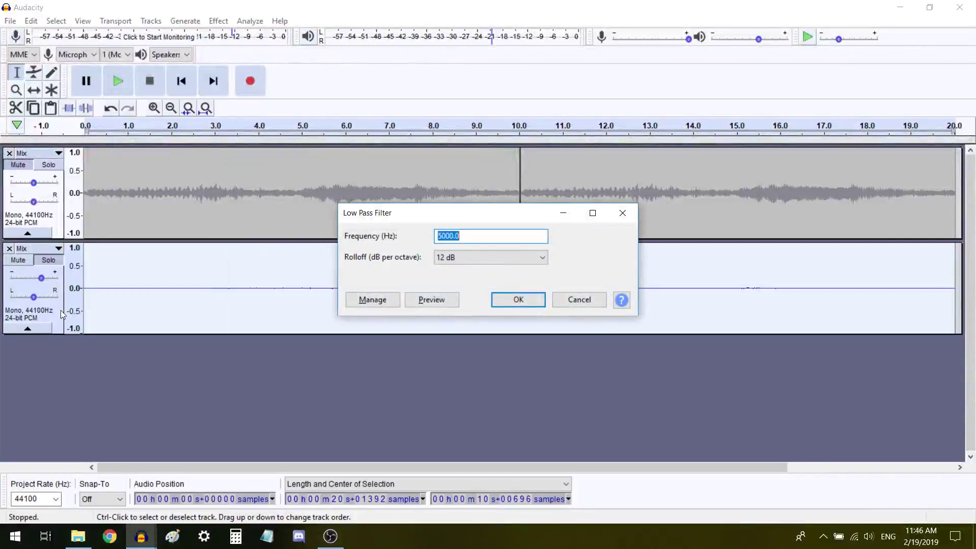
{"action": "key", "text": "Return"}
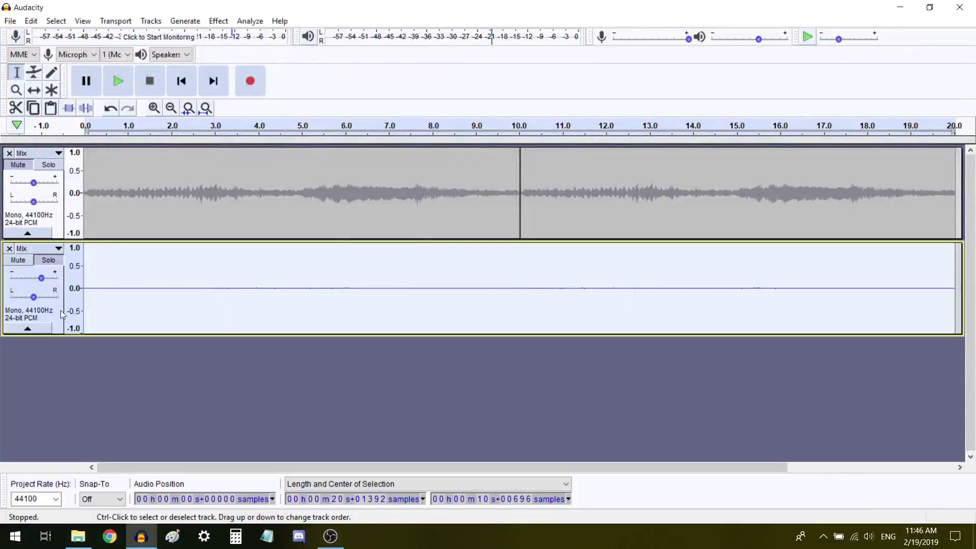
{"action": "key", "text": "space"}
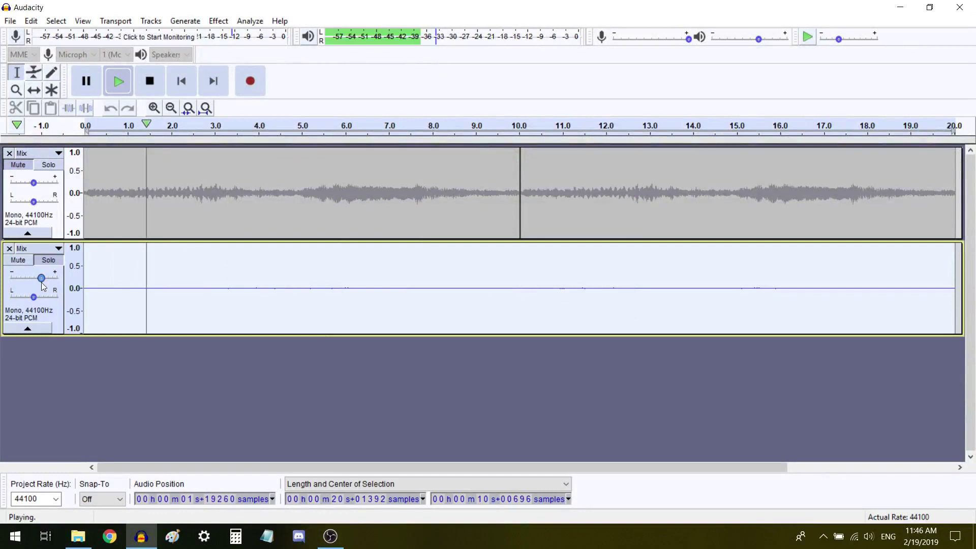
{"action": "left_click", "coordinate": [47, 261]}
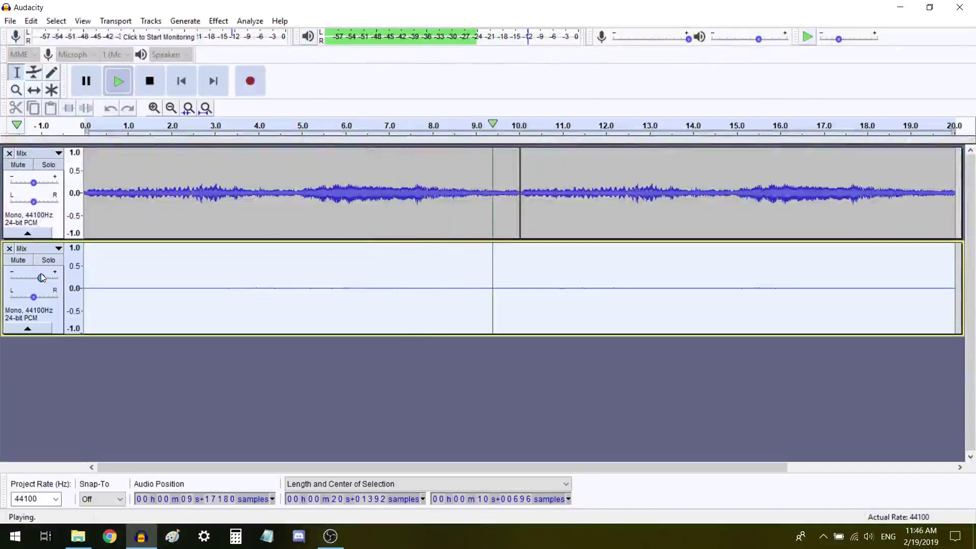
{"action": "key", "text": "space"}
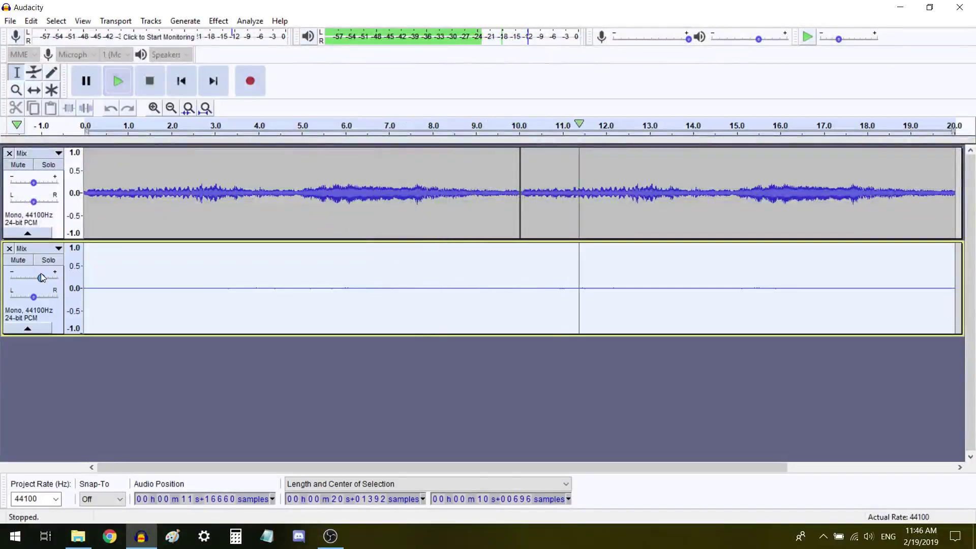
Mix and render both tracks into a single track and duplicate it
{"action": "key", "text": "ctrl+a"}
{"action": "key", "text": "ctrl+shift+m"}
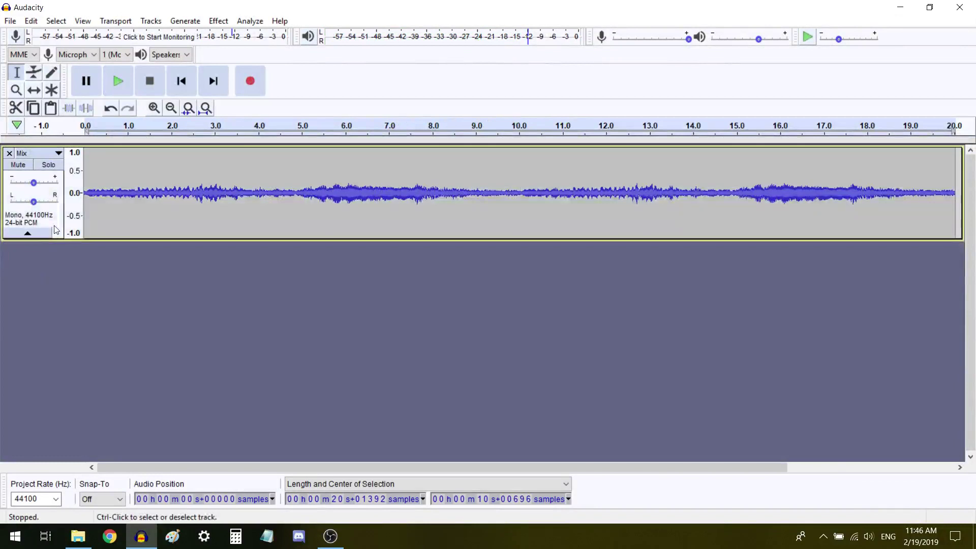
{"action": "left_click", "coordinate": [56, 229]}
{"action": "key", "text": "ctrl+d"}
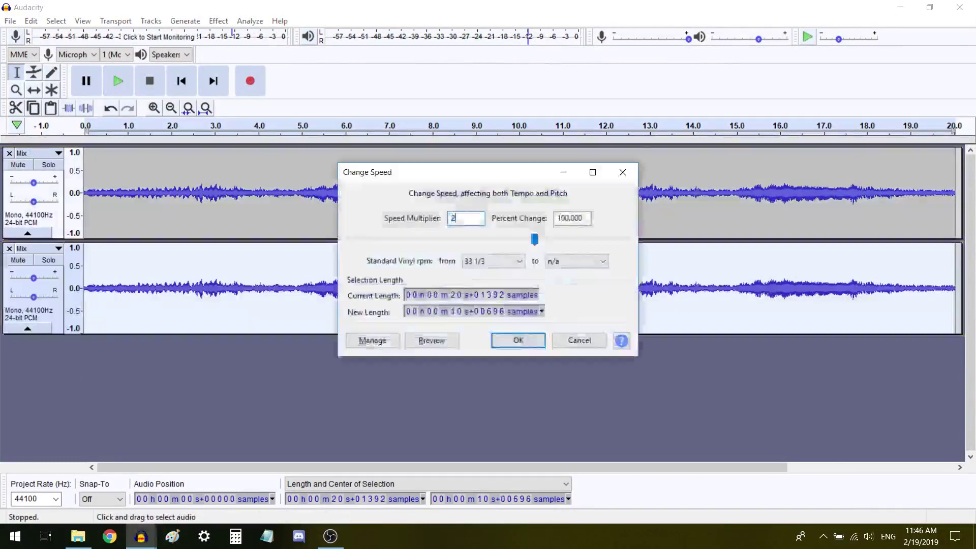
Change the duplicate's speed repeatedly with a multiplier of 2 until it is about 0.63 s long
{"action": "key", "text": "Return"}
{"action": "key", "text": "ctrl+r"}
{"action": "key", "text": "ctrl+r"}
{"action": "key", "text": "ctrl+r"}
{"action": "key", "text": "ctrl+r"}
{"action": "key", "text": "ctrl+r"}
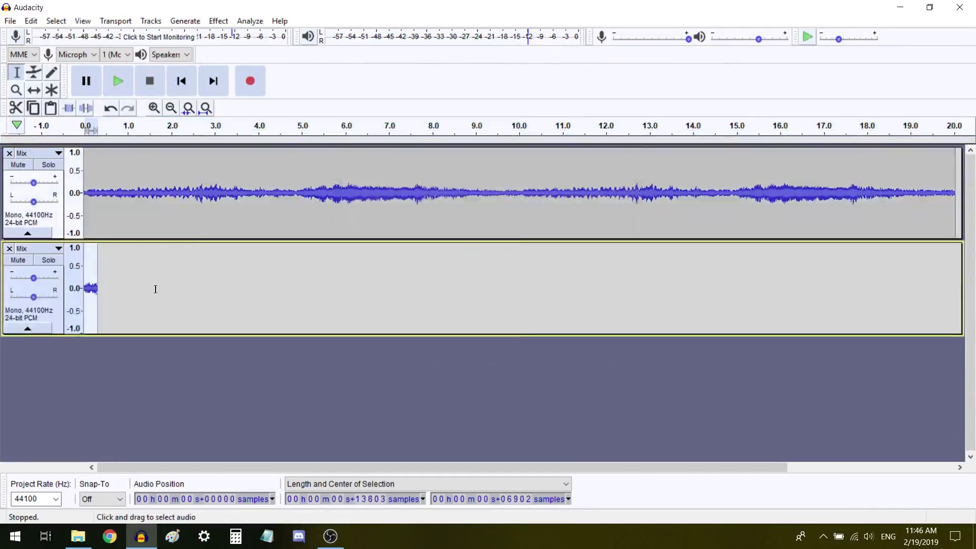
{"action": "key", "text": "ctrl+z"}
{"action": "key", "text": "ctrl+z"}
{"action": "key", "text": "ctrl+r"}
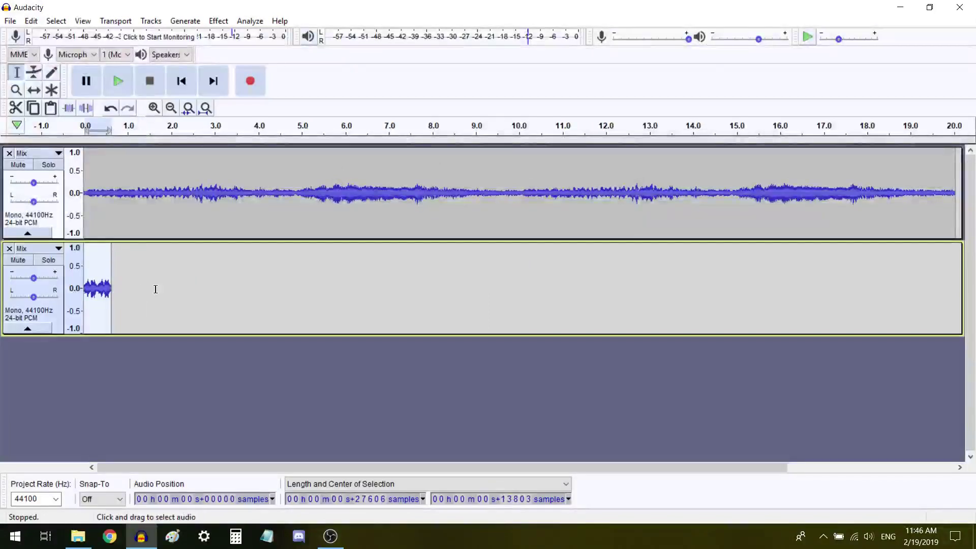
Replace the shortened clip with a logarithmic sine chirp from 261.63 to 1 Hz at 0.8 amplitude and fade it out
{"action": "key", "text": "alt+g"}
{"action": "key", "text": "c"}
{"action": "key", "text": "Return"}
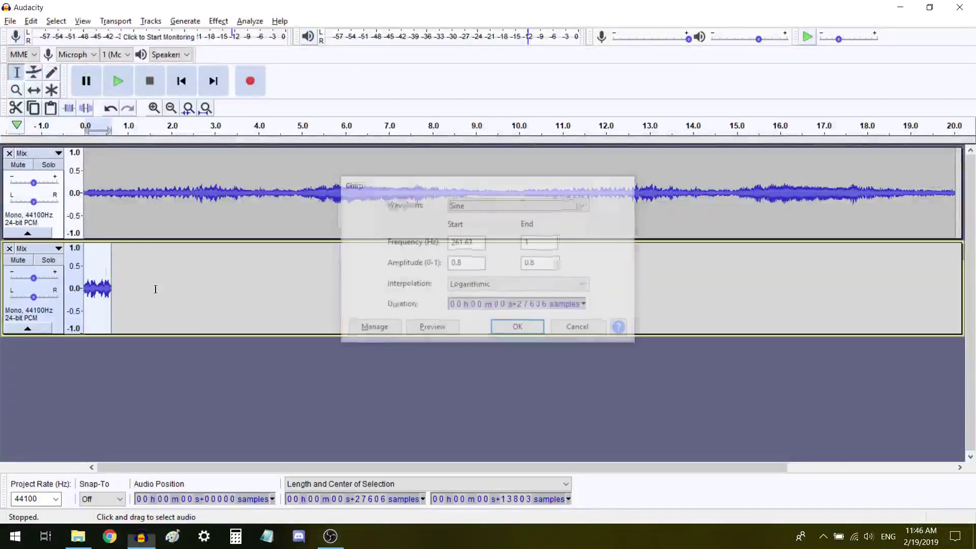
{"action": "key", "text": "space"}
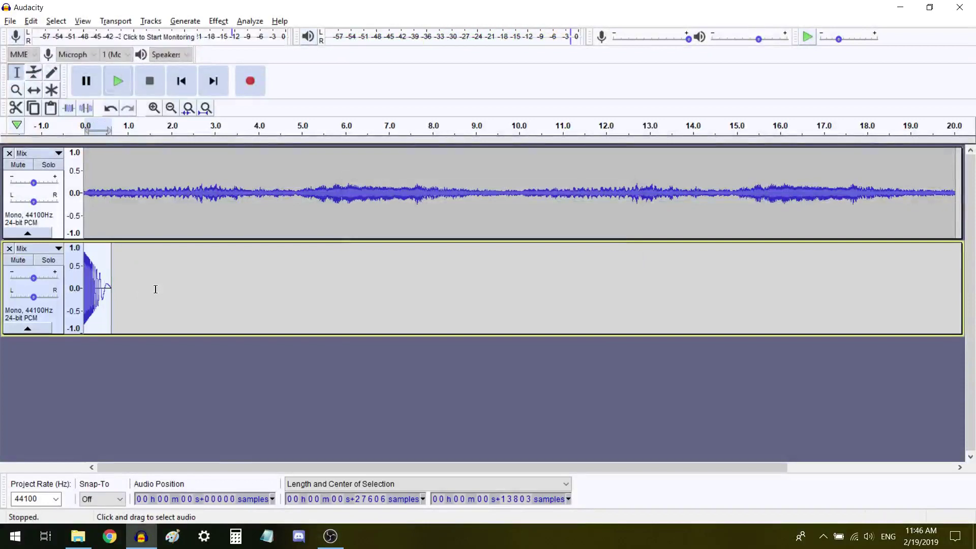
{"action": "key", "text": "space"}
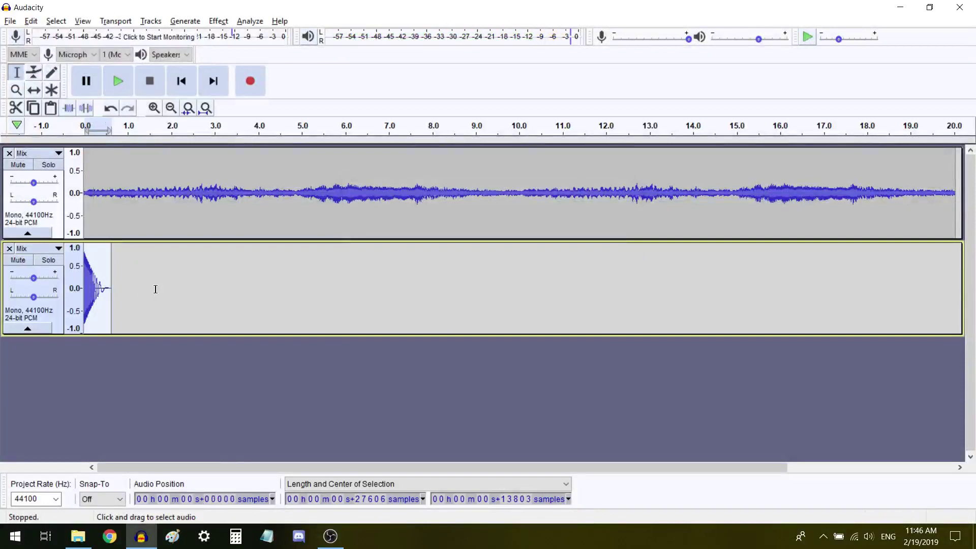
Paste a copy of the chirp directly after it and replace that copy with white noise at 0.8 amplitude
{"action": "key", "text": "ctrl+c"}
{"action": "key", "text": "ctrl+]"}
{"action": "key", "text": "ctrl+v"}
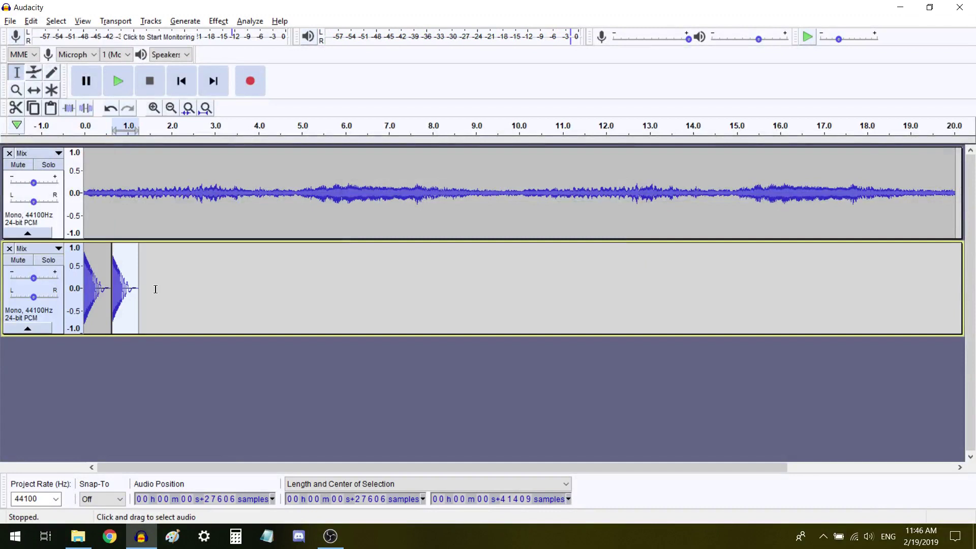
{"action": "key", "text": "n"}
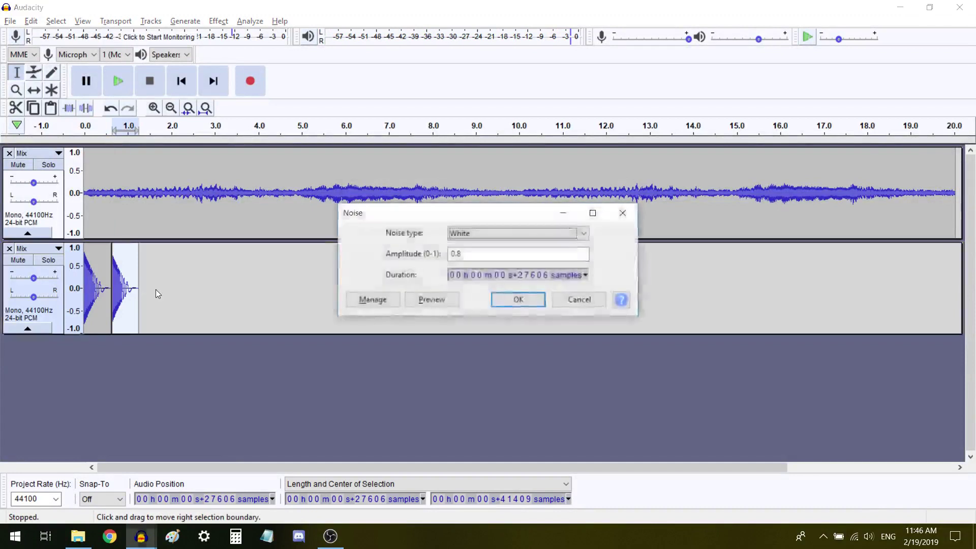
{"action": "key", "text": "Return"}
Fade out the white-noise clip three times in a row
{"action": "key", "text": "ctrl+r"}
{"action": "key", "text": "ctrl+r"}
{"action": "key", "text": "ctrl+r"}
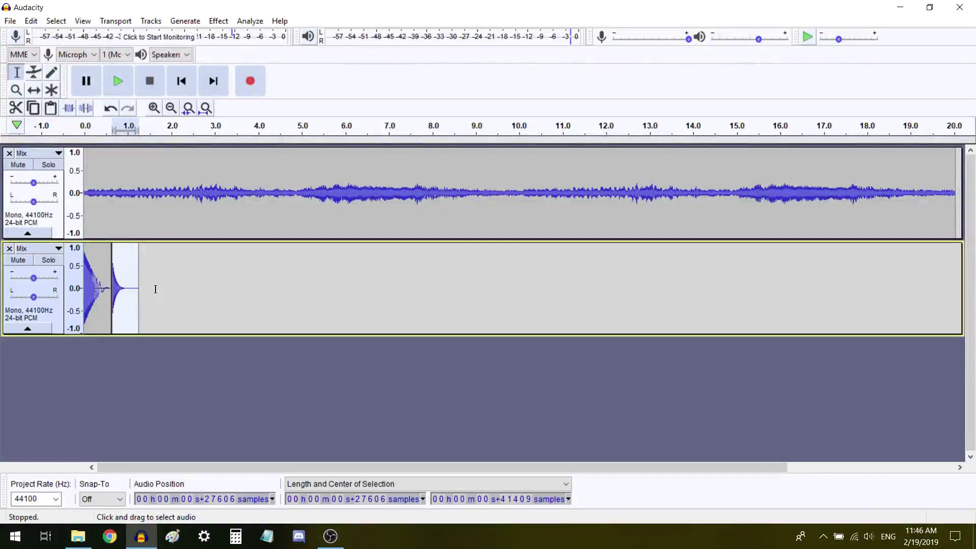
Lower the noise clip's level with Amplify and play it, then play both whole tracks
{"action": "key", "text": "a"}
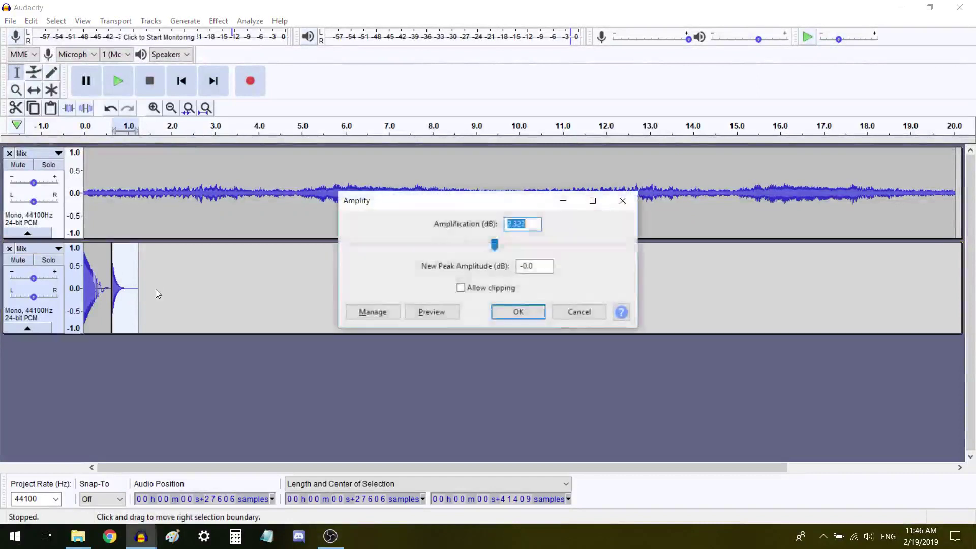
{"action": "left_click", "coordinate": [468, 245]}
{"action": "left_click", "coordinate": [518, 312]}
{"action": "key", "text": "space"}
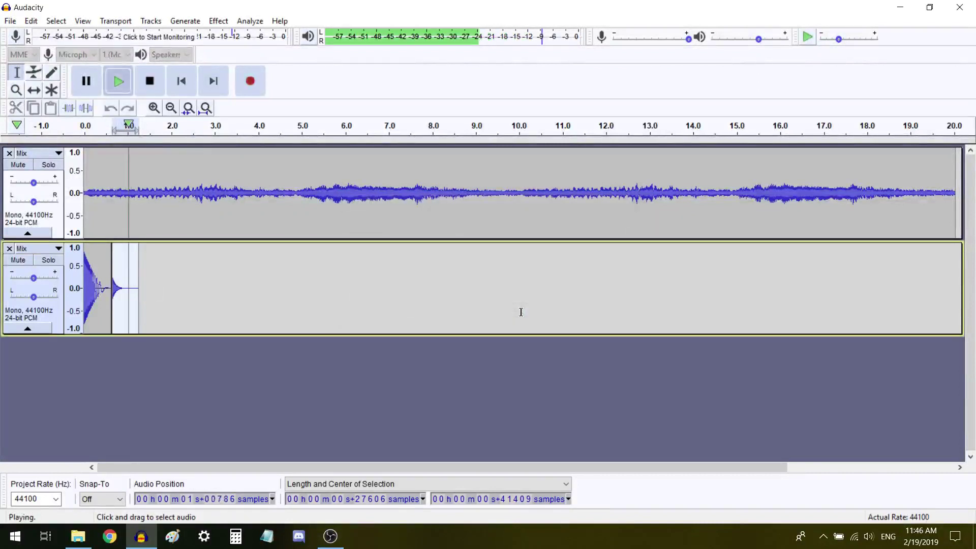
{"action": "key", "text": "space"}
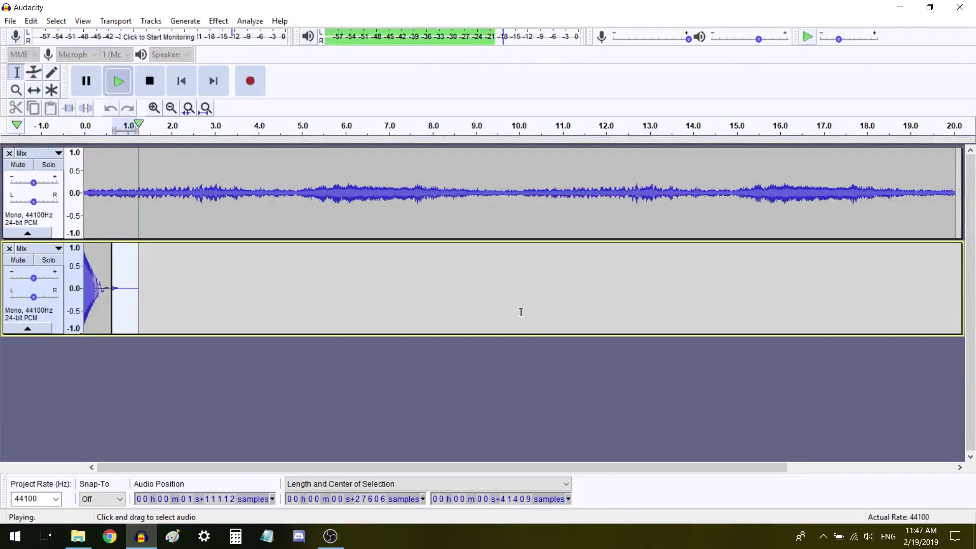
{"action": "key", "text": "ctrl+a"}
{"action": "key", "text": "space"}
{"action": "key", "text": "space"}
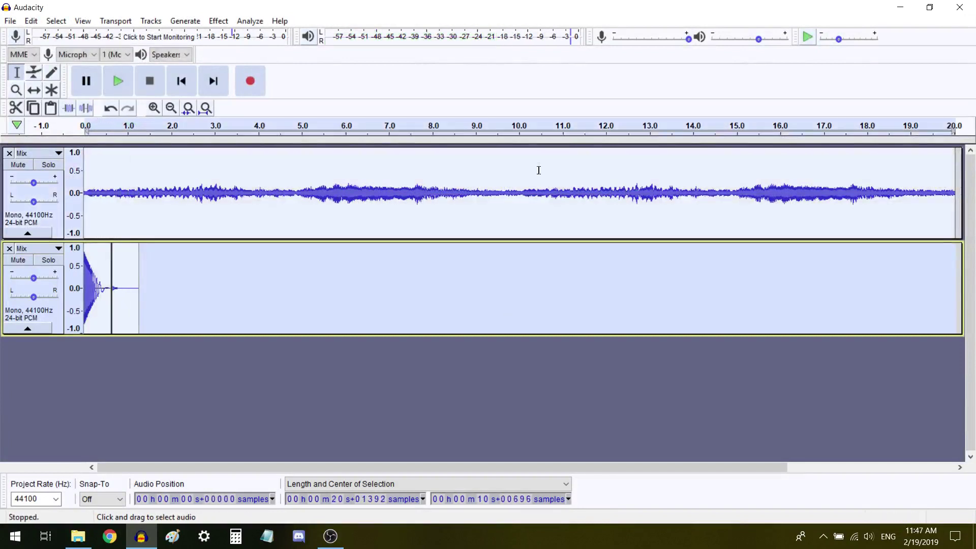
Change the noise clip's speed with a multiplier of 2 and play it
{"action": "double_click", "coordinate": [122, 285]}
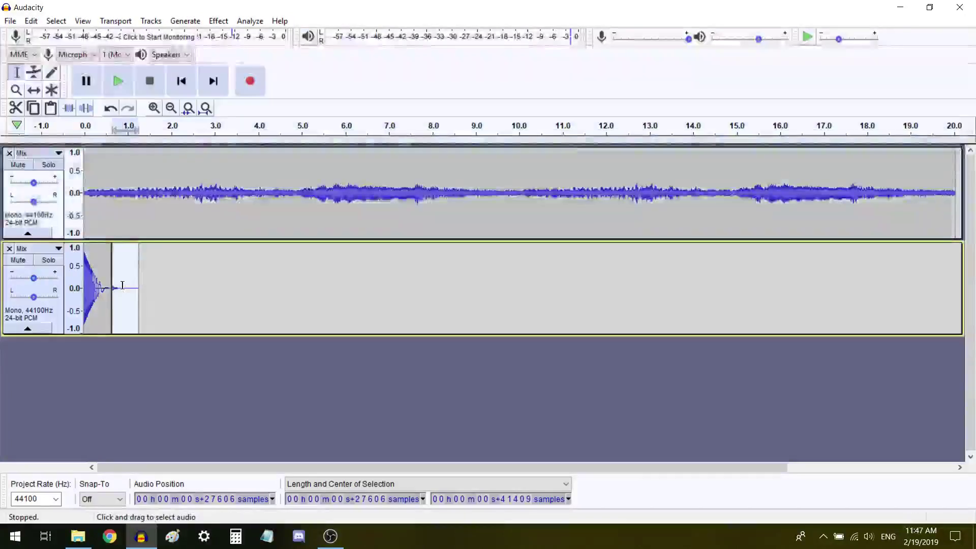
{"action": "key", "text": "ctrl+r"}
{"action": "type", "text": "2"}
{"action": "key", "text": "Return"}
{"action": "key", "text": "space"}
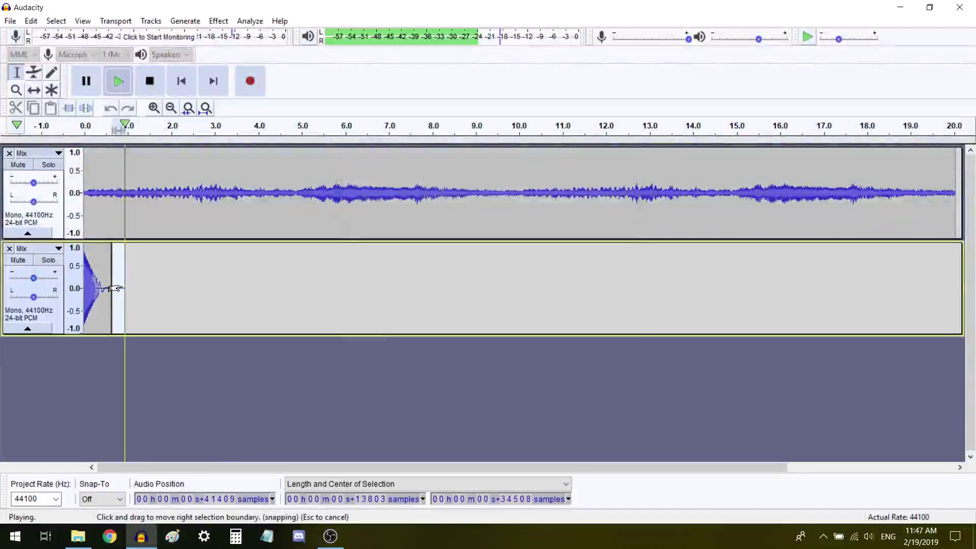
Paste two copies of the shortened noise clip after it and play both tracks from the start
{"action": "key", "text": "k"}
{"action": "key", "text": "ctrl+v"}
{"action": "key", "text": "k"}
{"action": "key", "text": "ctrl+v"}
{"action": "key", "text": "ctrl+a"}
{"action": "key", "text": "space"}
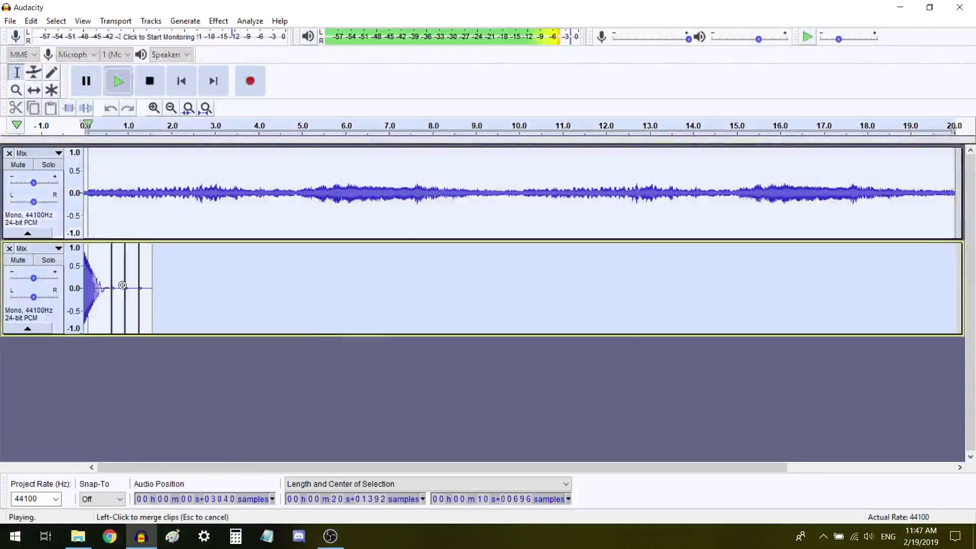
{"action": "key", "text": "space"}
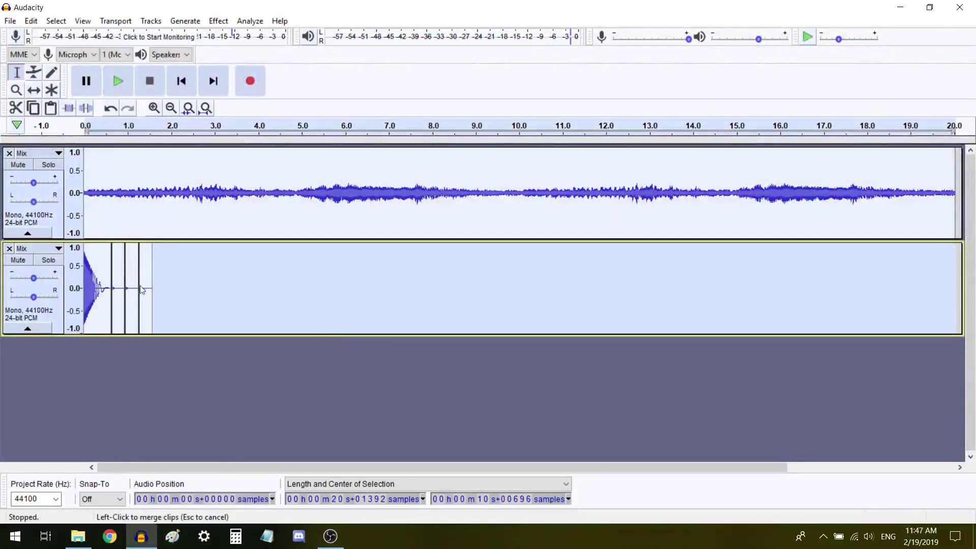
Change the speed of the middle noise clip, at about 0.94 s, with a multiplier of 2 and play both tracks
{"action": "double_click", "coordinate": [142, 287]}
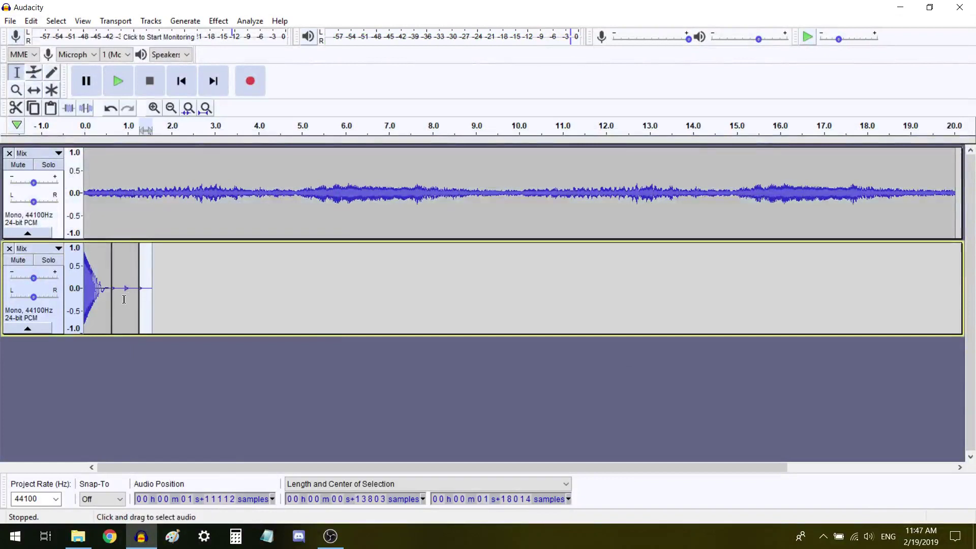
{"action": "double_click", "coordinate": [130, 298]}
{"action": "key", "text": "ctrl+r"}
{"action": "type", "text": "2"}
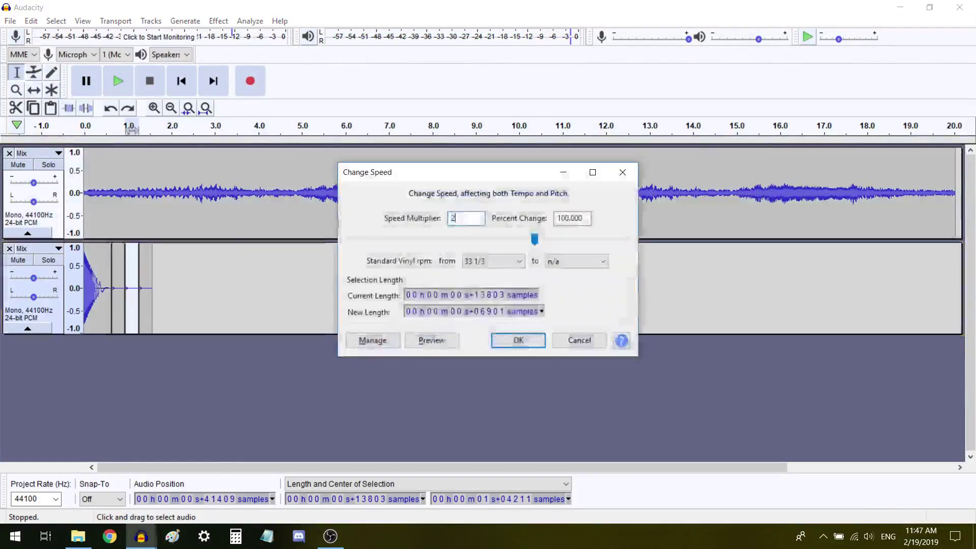
{"action": "key", "text": "Return"}
{"action": "key", "text": "space"}
{"action": "key", "text": "ctrl+a"}
{"action": "key", "text": "space"}
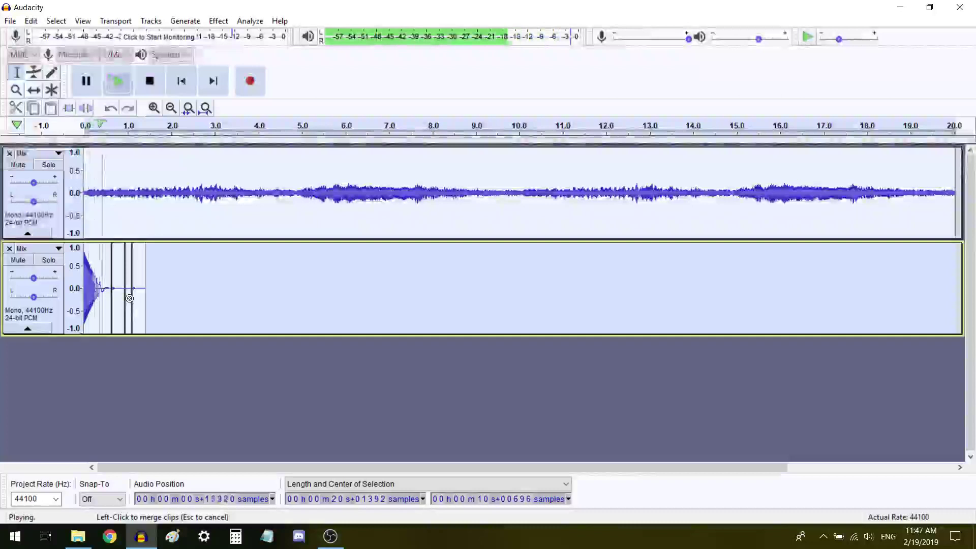
Add another noise clip after the last one on the lower track and double its speed
{"action": "double_click", "coordinate": [137, 281]}
{"action": "key", "text": "space"}
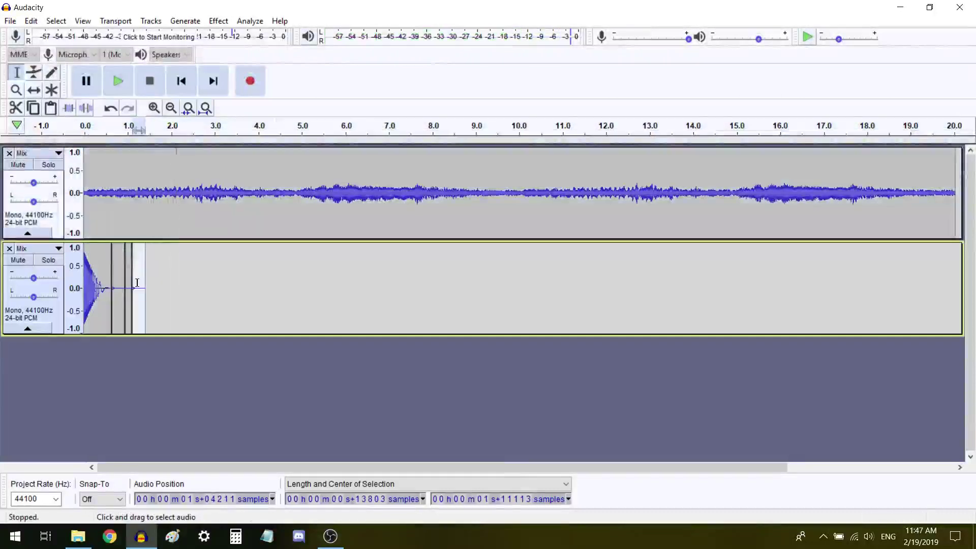
{"action": "key", "text": "ctrl+r"}
{"action": "key", "text": "Return"}
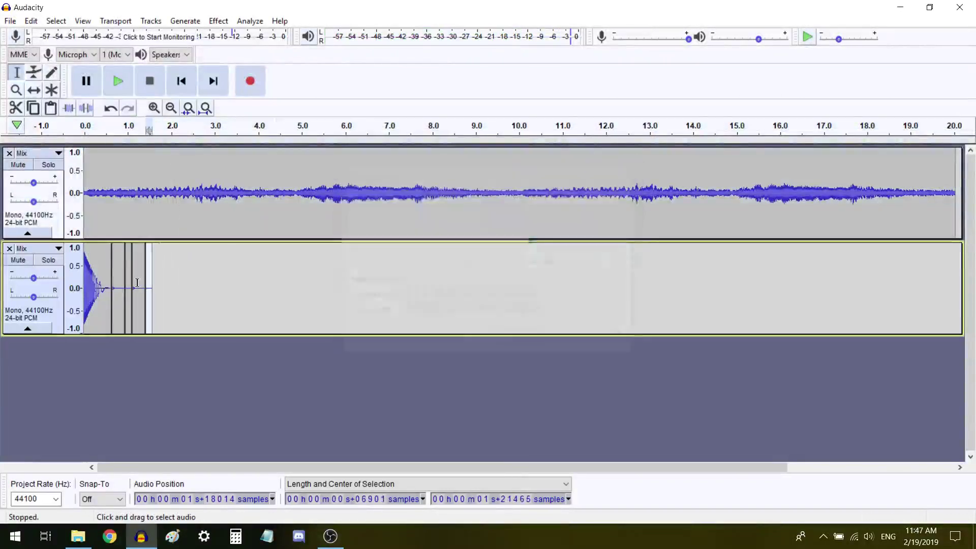
Play both tracks from the start, then duplicate the opening kick clip onto its own new track
{"action": "key", "text": "ctrl+a"}
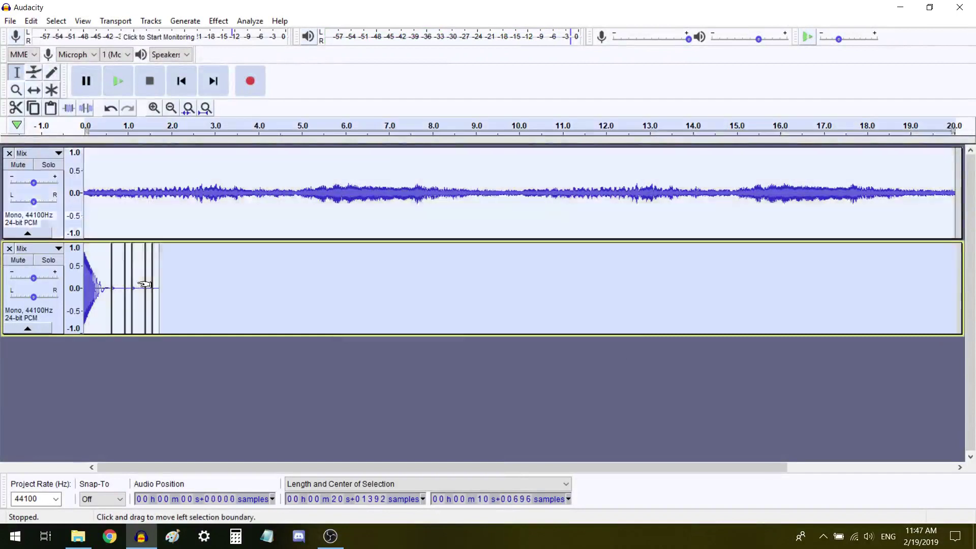
{"action": "key", "text": "space"}
{"action": "double_click", "coordinate": [95, 299]}
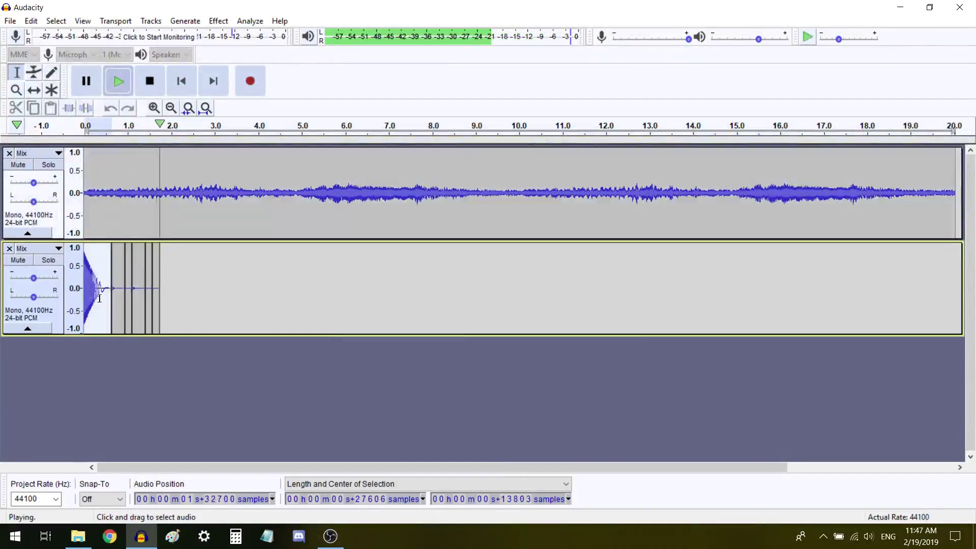
{"action": "key", "text": "space"}
{"action": "key", "text": "ctrl+d"}
Slow the duplicated kick clip by applying a speed multiplier of 0.5 twice
{"action": "double_click", "coordinate": [95, 383]}
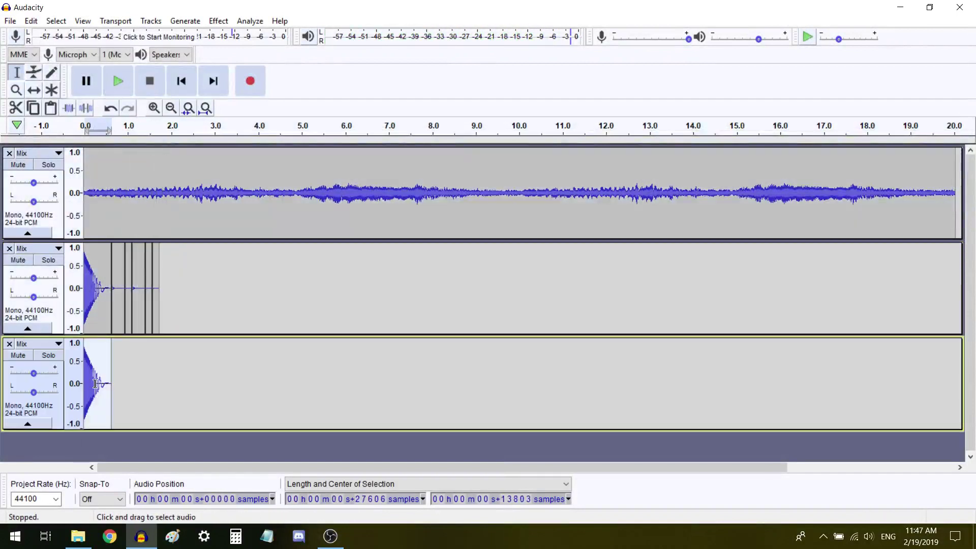
{"action": "key", "text": "ctrl+r"}
{"action": "type", "text": "0.5"}
{"action": "key", "text": "Return"}
{"action": "key", "text": "ctrl+e"}
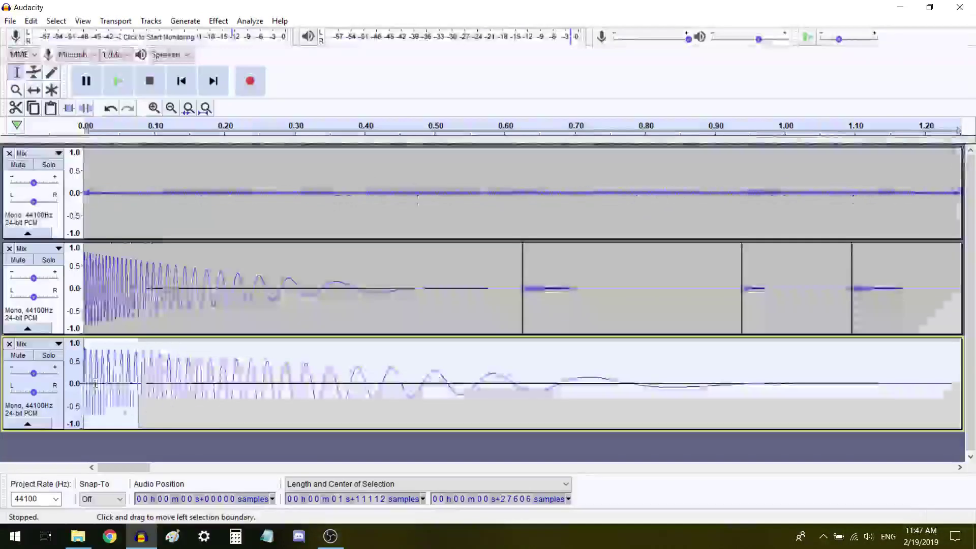
{"action": "key", "text": "ctrl+3"}
{"action": "key", "text": "ctrl+3"}
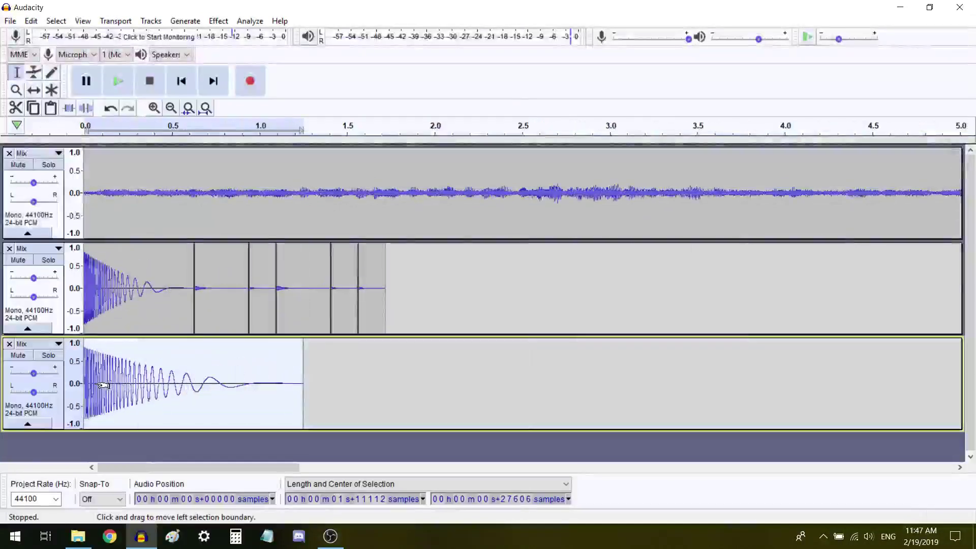
{"action": "key", "text": "ctrl+r"}
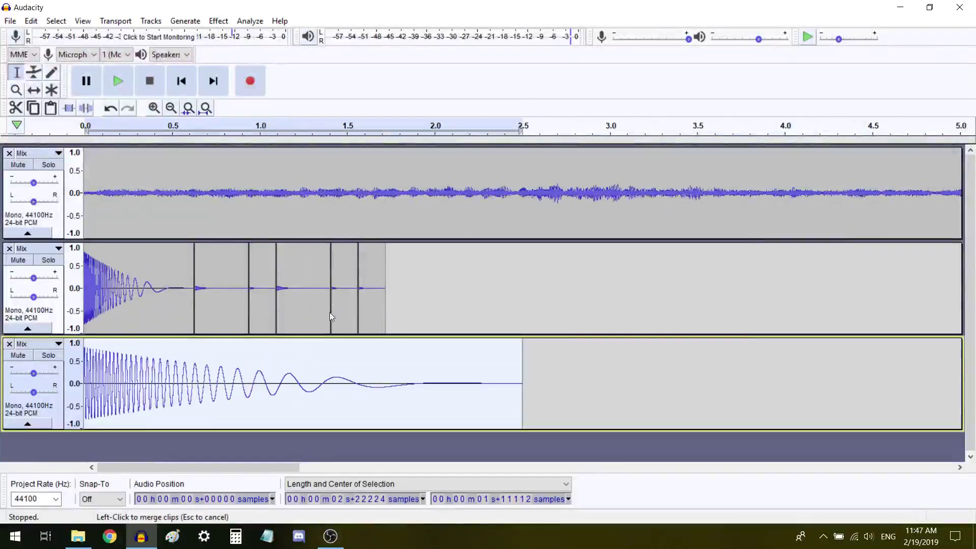
Add a copy of the last noise clip after it, double its speed and repeat it into a run of four short hits
{"action": "double_click", "coordinate": [388, 295]}
{"action": "double_click", "coordinate": [377, 297]}
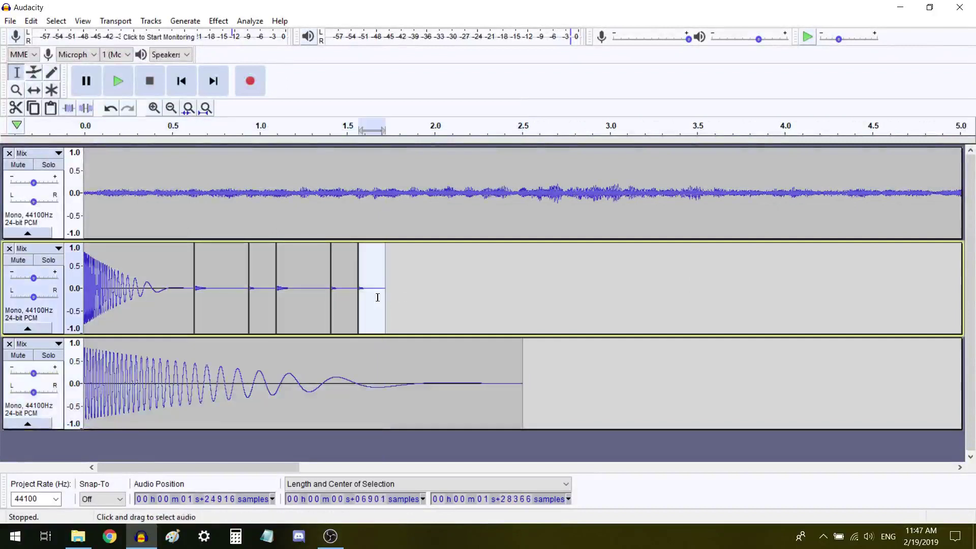
{"action": "key", "text": "ctrl+r"}
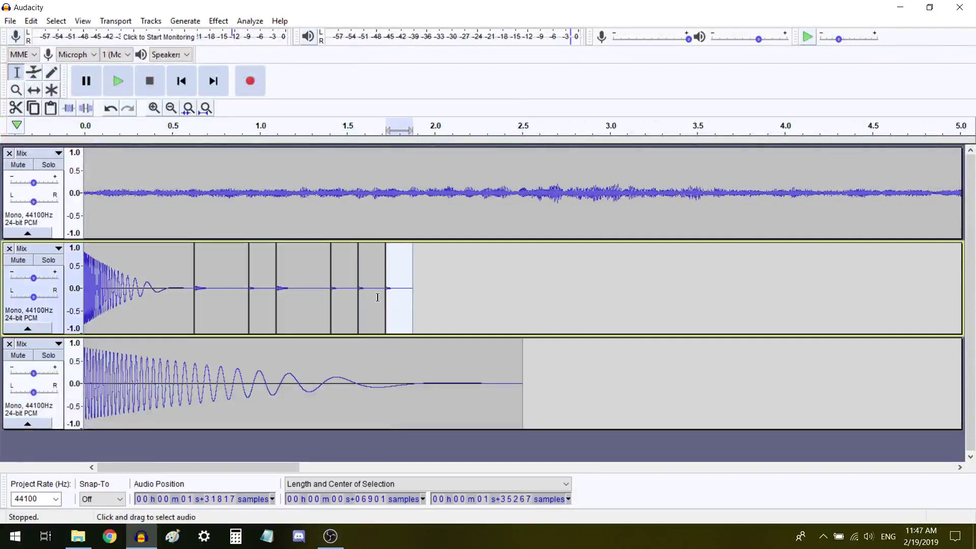
{"action": "key", "text": "ctrl+r"}
{"action": "type", "text": "2"}
{"action": "key", "text": "Return"}
{"action": "key", "text": "ctrl+r"}
Copy the longer noise clip at about 1.1 s and paste it at the end of the beat track
{"action": "double_click", "coordinate": [318, 310]}
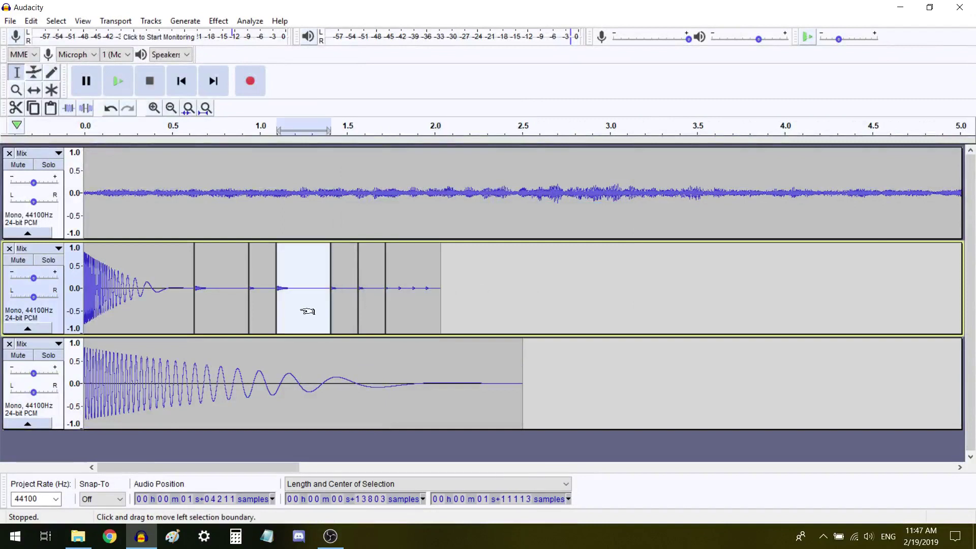
{"action": "left_click", "coordinate": [437, 312]}
{"action": "double_click", "coordinate": [429, 313]}
{"action": "key", "text": "ctrl+c"}
{"action": "left_click", "coordinate": [441, 312]}
{"action": "key", "text": "ctrl+v"}
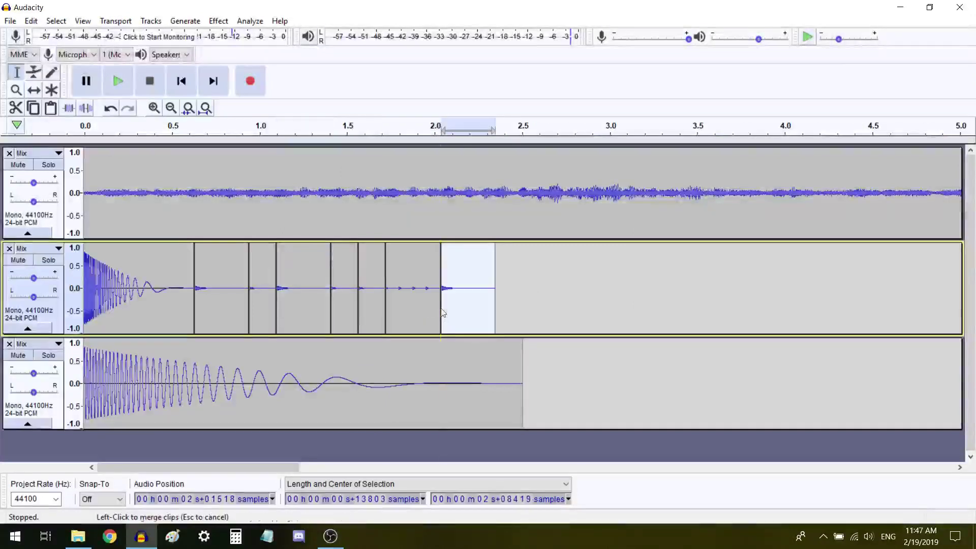
Copy the short noise clip at about 1.56 s and paste it at the end of the beat track
{"action": "double_click", "coordinate": [371, 300]}
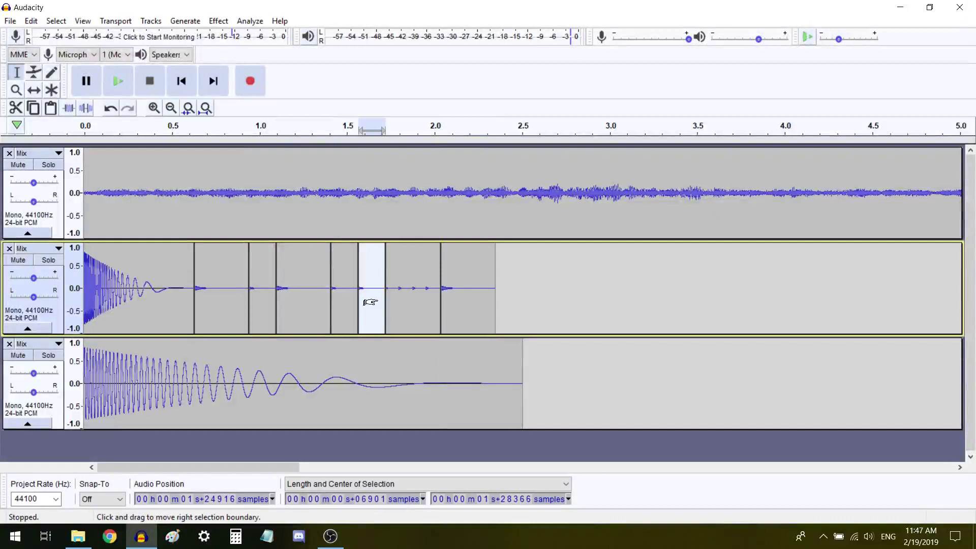
{"action": "double_click", "coordinate": [488, 280]}
{"action": "key", "text": "Right"}
{"action": "key", "text": "ctrl+v"}
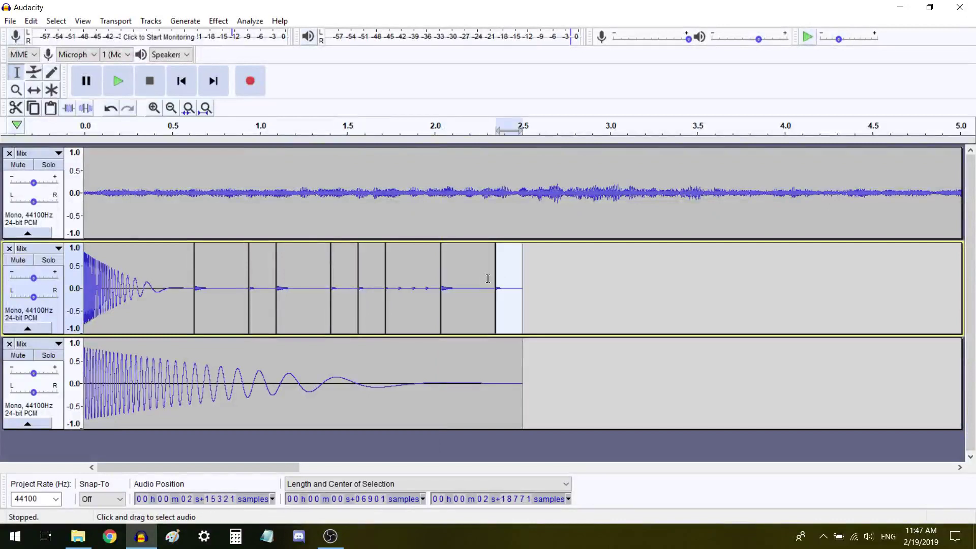
Play all three tracks from the start, then lower the slowed kick track's gain slightly
{"action": "key", "text": "ctrl+a"}
{"action": "key", "text": "space"}
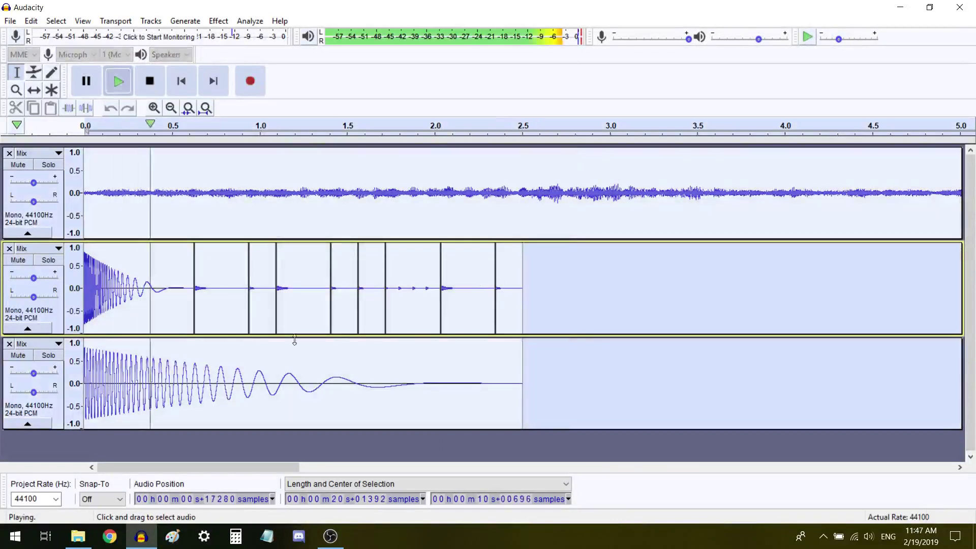
{"action": "key", "text": "space"}
{"action": "left_click", "coordinate": [27, 373]}
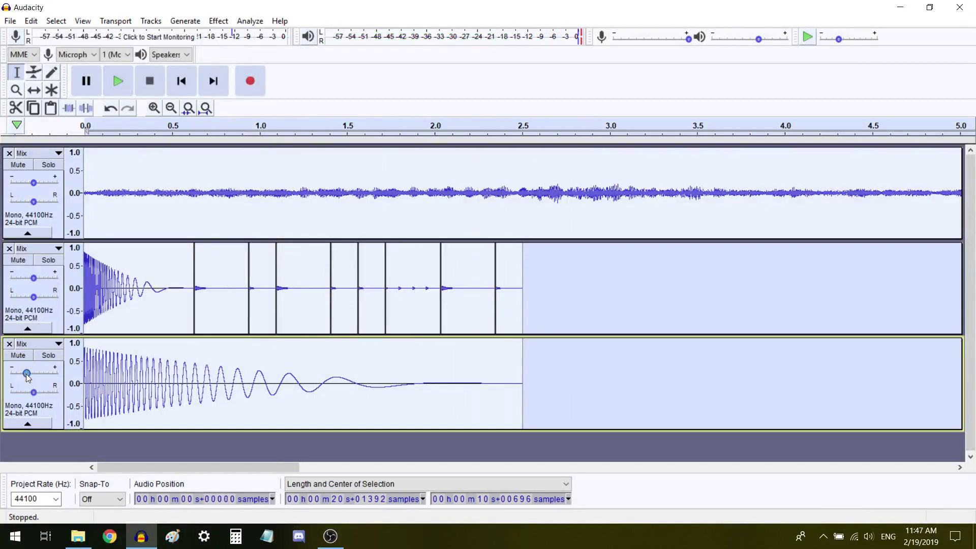
Solo the beat track and play its 2.5 s pattern in a loop
{"action": "left_click", "coordinate": [49, 261]}
{"action": "left_click", "coordinate": [53, 319]}
{"action": "key", "text": "space"}
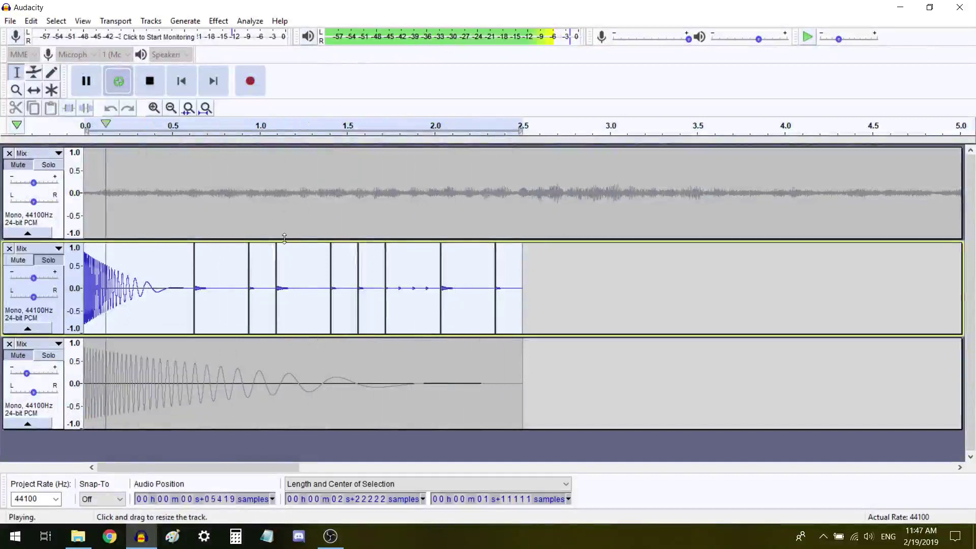
{"action": "double_click", "coordinate": [503, 303]}
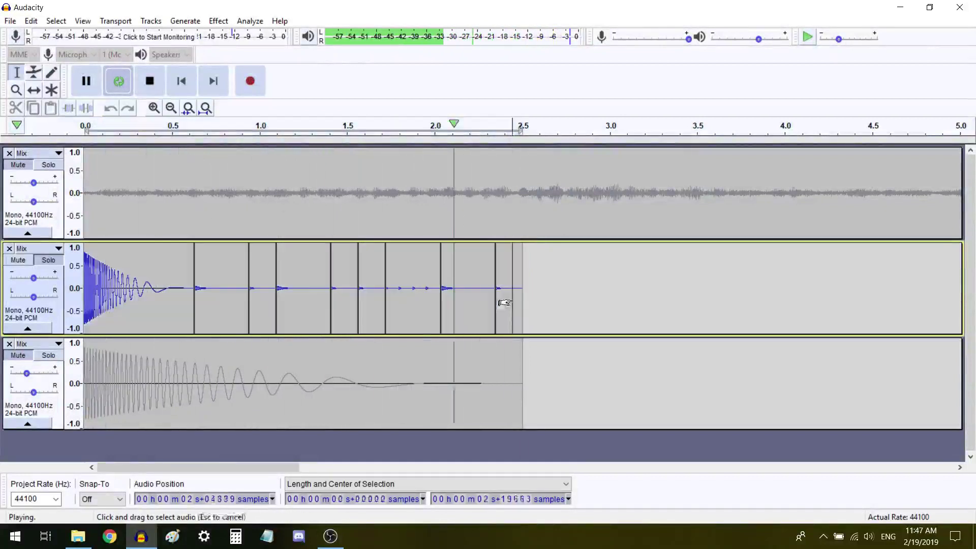
{"action": "key", "text": "space"}
Copy the whole beat pattern and paste it directly after itself at 2.5 s
{"action": "left_click", "coordinate": [56, 319]}
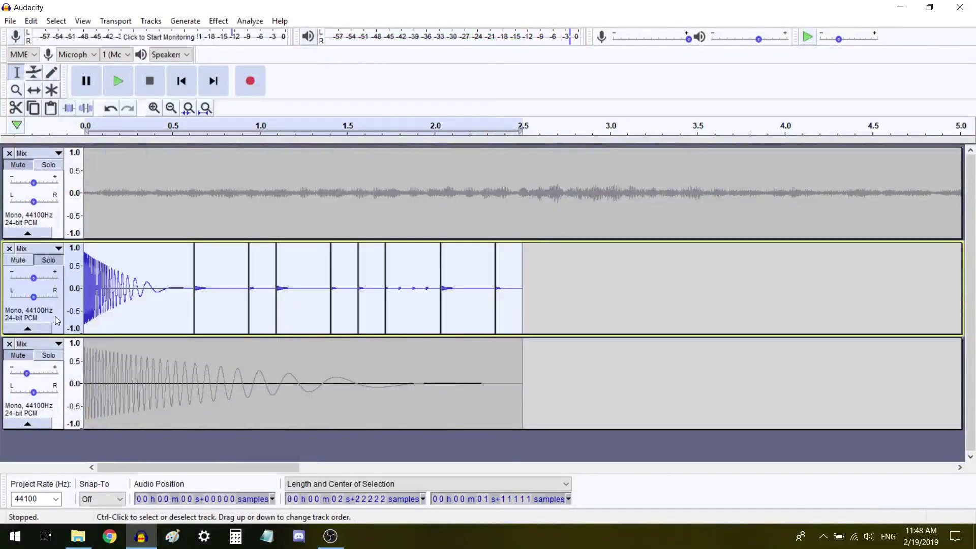
{"action": "key", "text": "k"}
{"action": "key", "text": "ctrl+v"}
Generate a Risset drum over the second kick with 177 Hz frequency, 1.50 s decay, 2075 Hz noise centre and 66 percent noise, and play it
{"action": "double_click", "coordinate": [554, 305]}
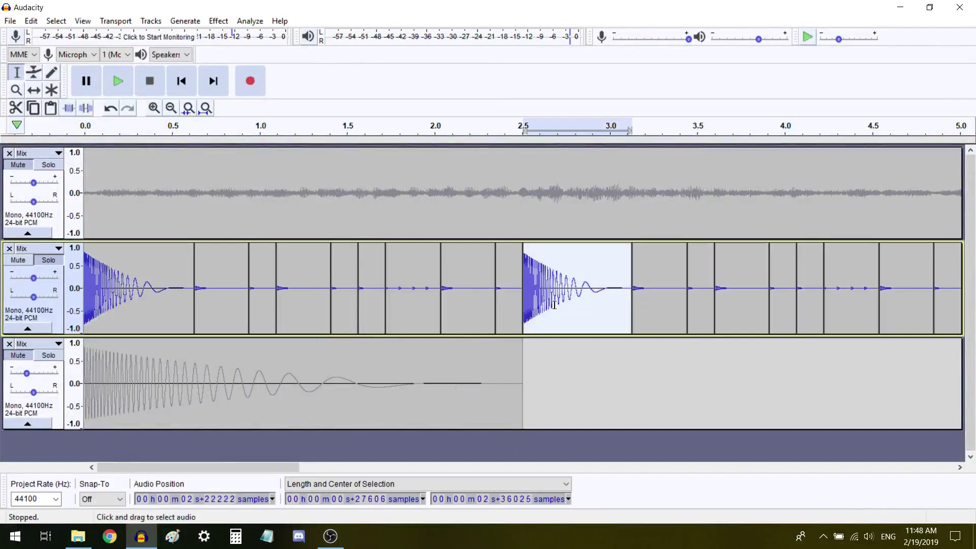
{"action": "key", "text": "s"}
{"action": "left_click", "coordinate": [555, 306]}
{"action": "key", "text": "r"}
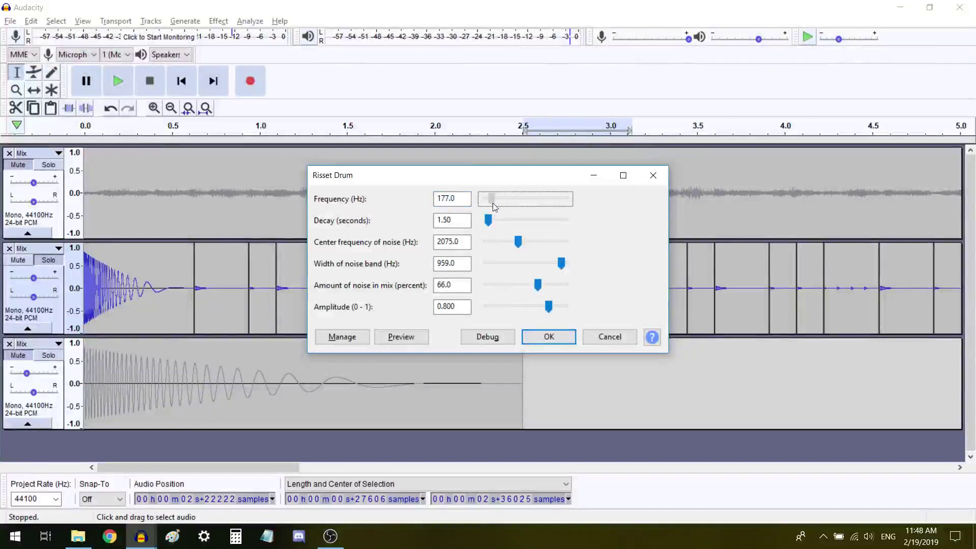
{"action": "left_click", "coordinate": [549, 337]}
{"action": "key", "text": "space"}
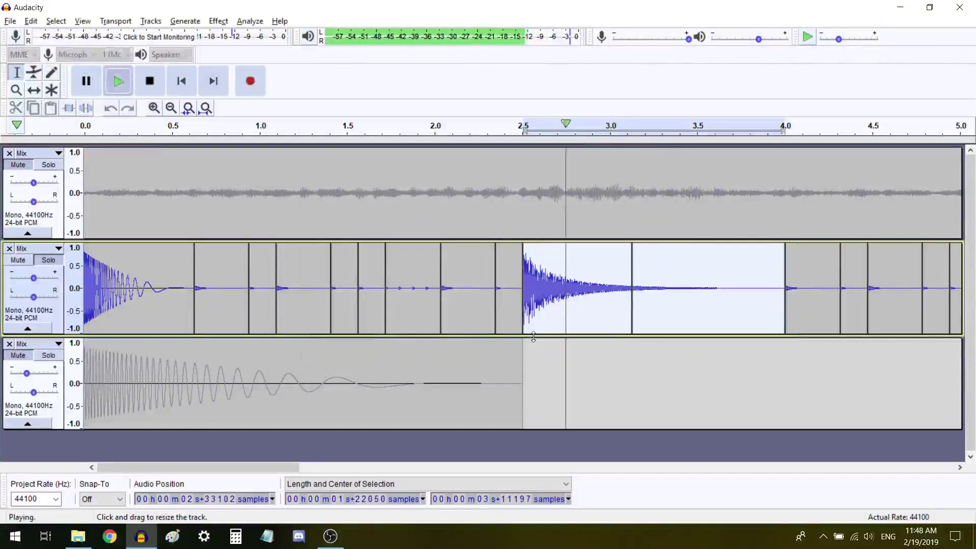
{"action": "key", "text": "space"}
Undo the drum generation and paste the drum, cut to the kick's length, over the second kick clip
{"action": "left_click", "coordinate": [625, 280]}
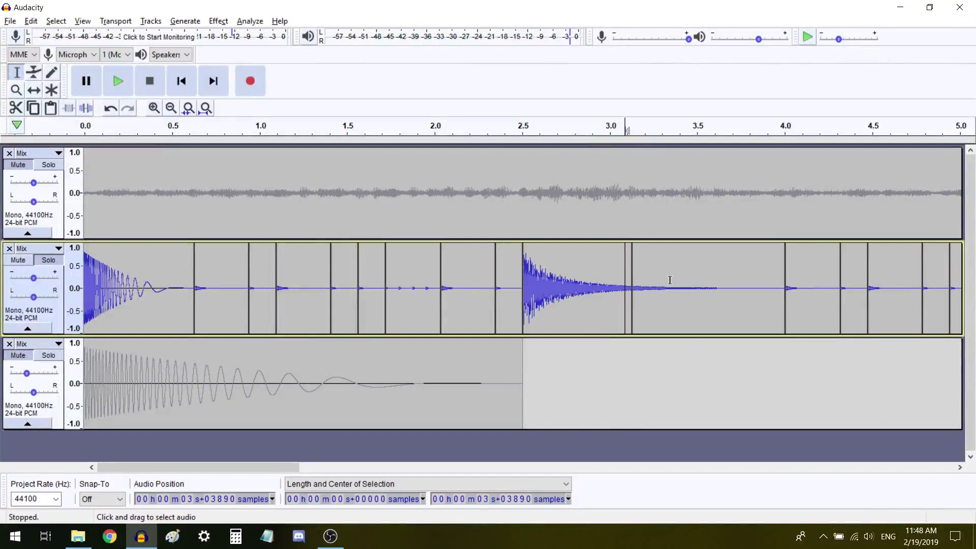
{"action": "double_click", "coordinate": [588, 293]}
{"action": "key", "text": "ctrl+z"}
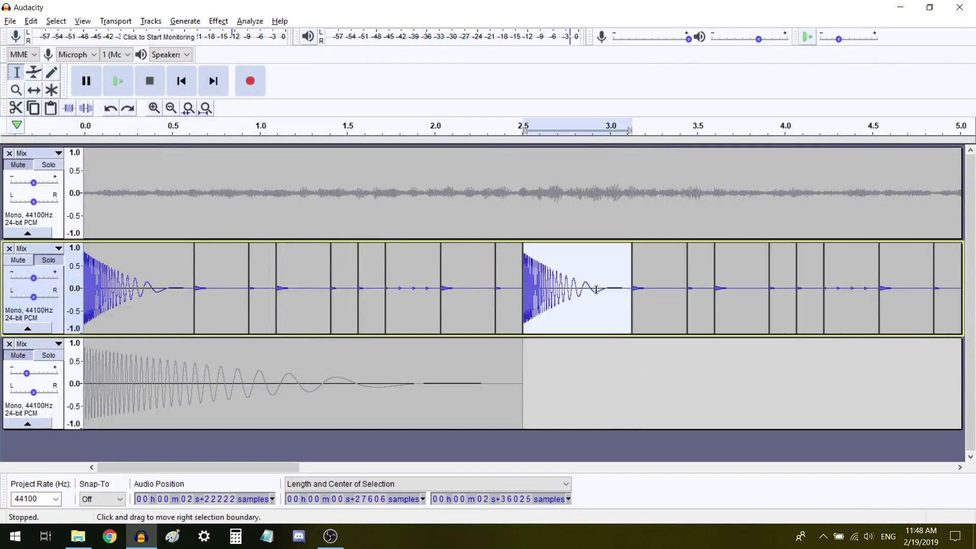
{"action": "double_click", "coordinate": [596, 289]}
{"action": "key", "text": "ctrl+v"}
{"action": "key", "text": "space"}
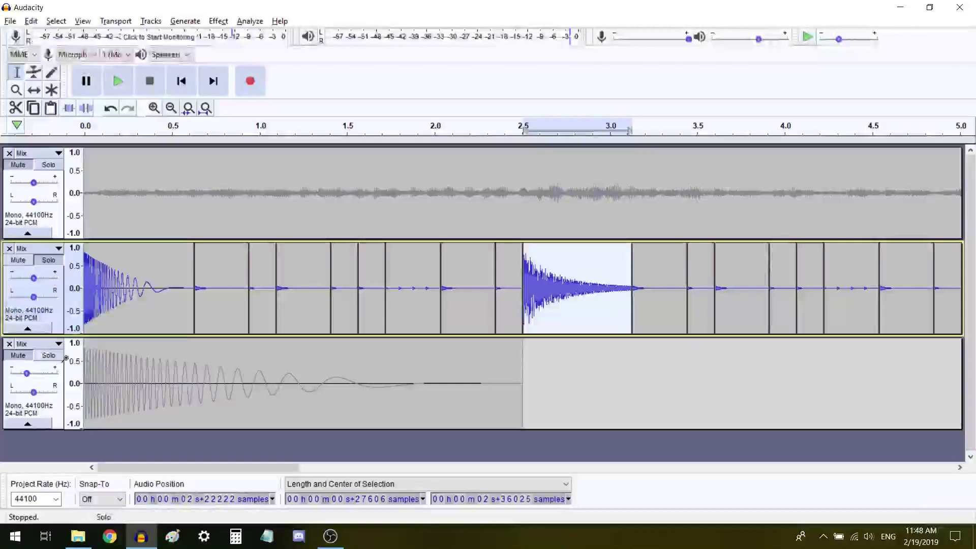
Select the entire beat track and play the extended 5 s pattern in a loop
{"action": "left_click", "coordinate": [62, 332]}
{"action": "key", "text": "space"}
{"action": "key", "text": "ctrl+f"}
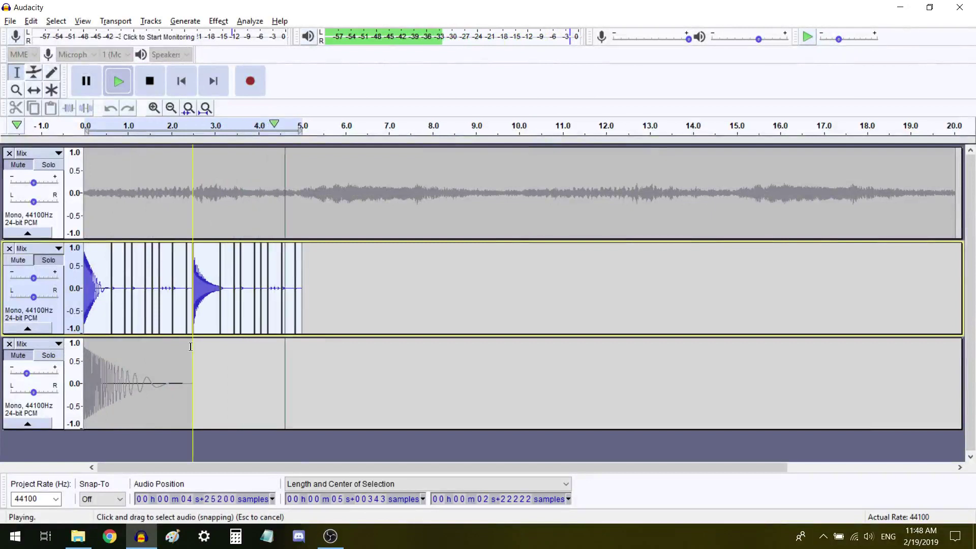
{"action": "key", "text": "shift+space"}
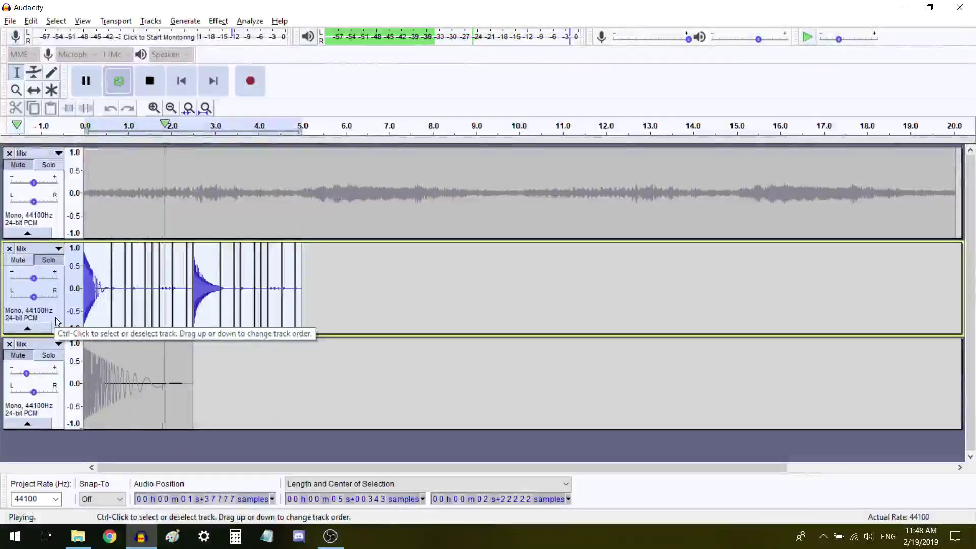
{"action": "key", "text": "space"}
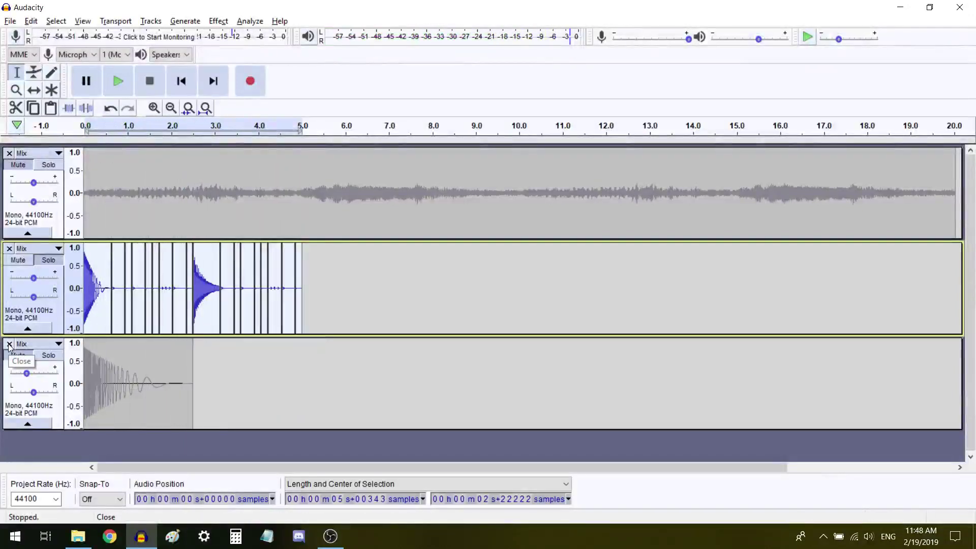
Delete the slowed kick track and duplicate the beat track onto a new track below it
{"action": "left_click", "coordinate": [9, 345]}
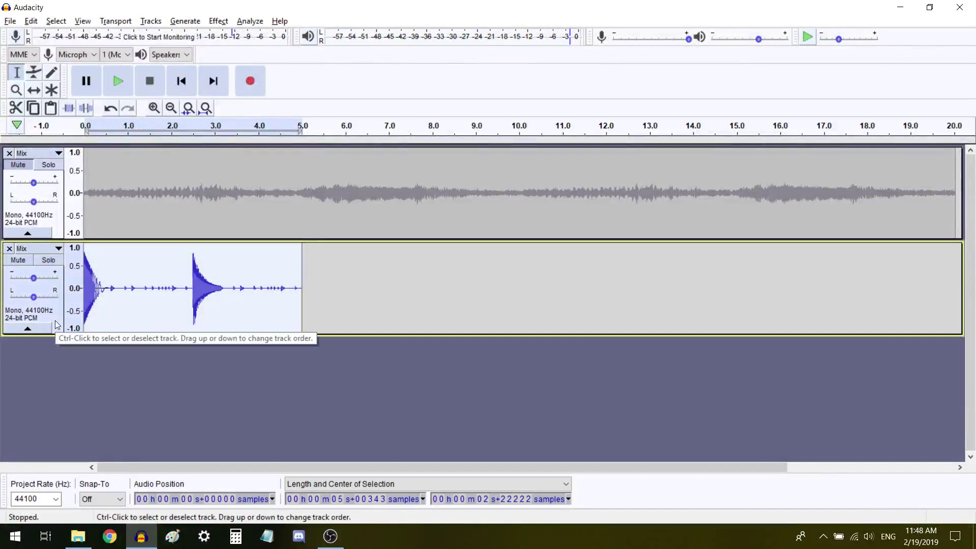
{"action": "key", "text": "ctrl+d"}
{"action": "double_click", "coordinate": [137, 392]}
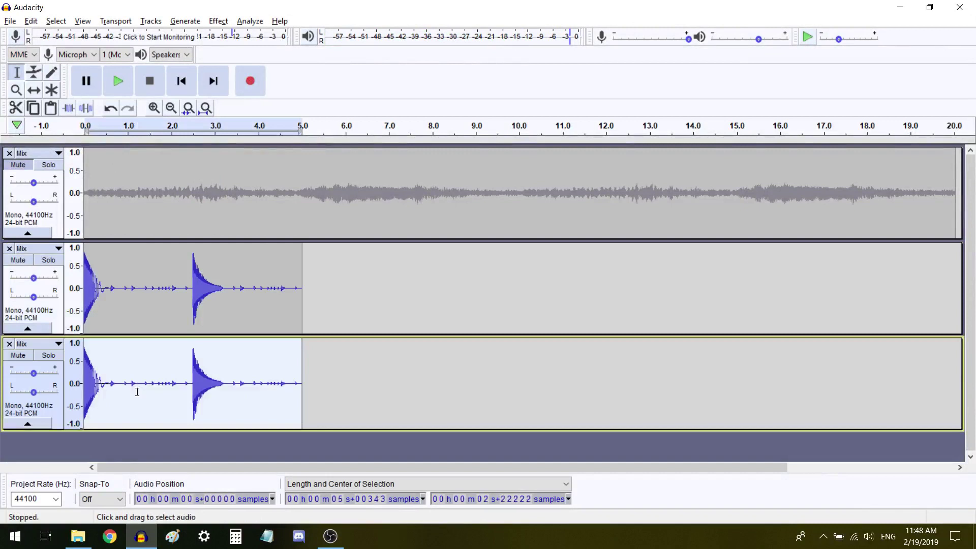
Change the duplicated beat's speed with a multiplier of 2 and lower its track gain
{"action": "key", "text": "ctrl+r"}
{"action": "type", "text": "2"}
{"action": "key", "text": "Return"}
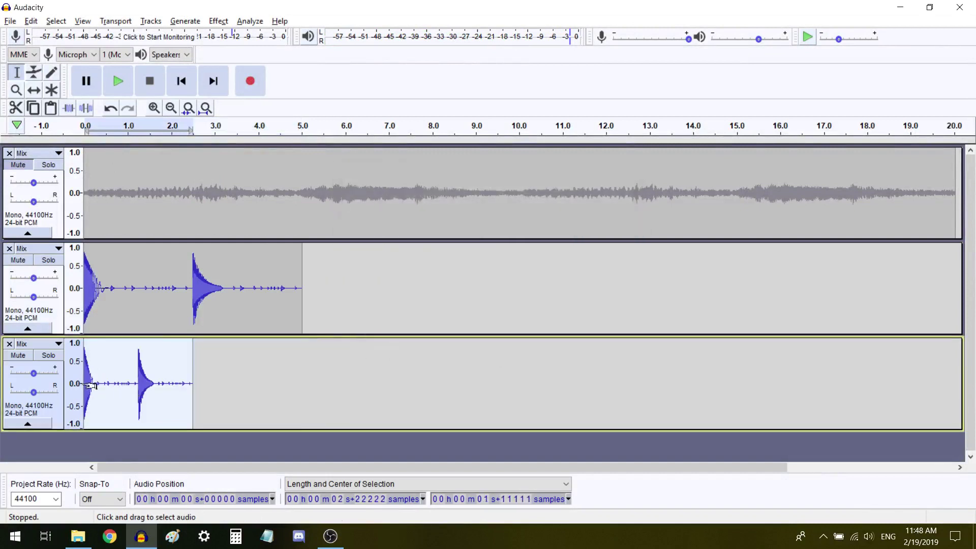
{"action": "left_click_drag", "start_coordinate": [28, 376], "coordinate": [20, 377]}
{"action": "key", "text": "space"}
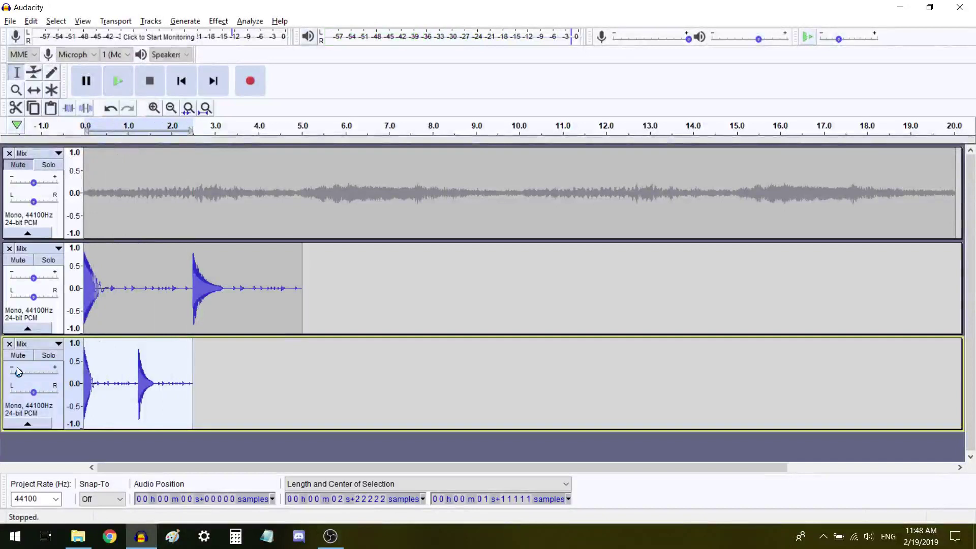
Paste a copy of the sped-up beat directly after itself and play the two beat tracks together in a loop
{"action": "key", "text": "Right"}
{"action": "key", "text": "ctrl+v"}
{"action": "key", "text": "ctrl+a"}
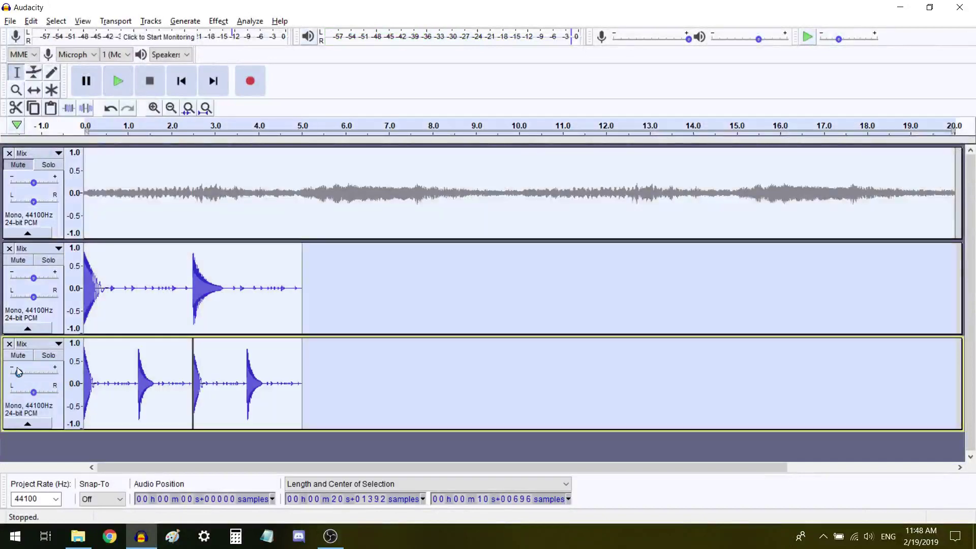
{"action": "left_click", "coordinate": [58, 312]}
{"action": "key", "text": "space"}
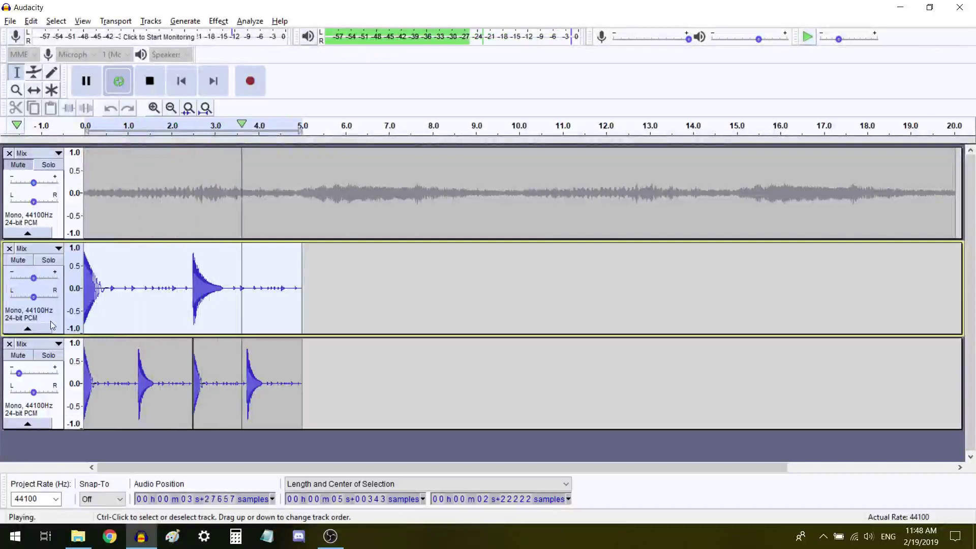
Stop playback and mix the two beat tracks down into a single track
{"action": "key", "text": "space"}
{"action": "key", "text": "shift+Down"}
{"action": "key", "text": "shift+c"}
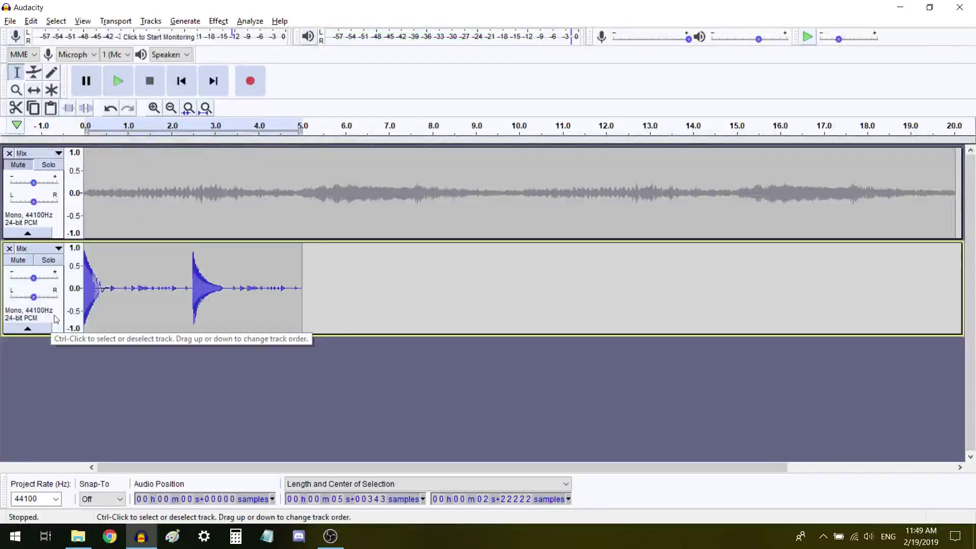
Slow the mixed beat with a speed multiplier of 0.5 and play it
{"action": "key", "text": "ctrl+r"}
{"action": "type", "text": "0.5"}
{"action": "key", "text": "Return"}
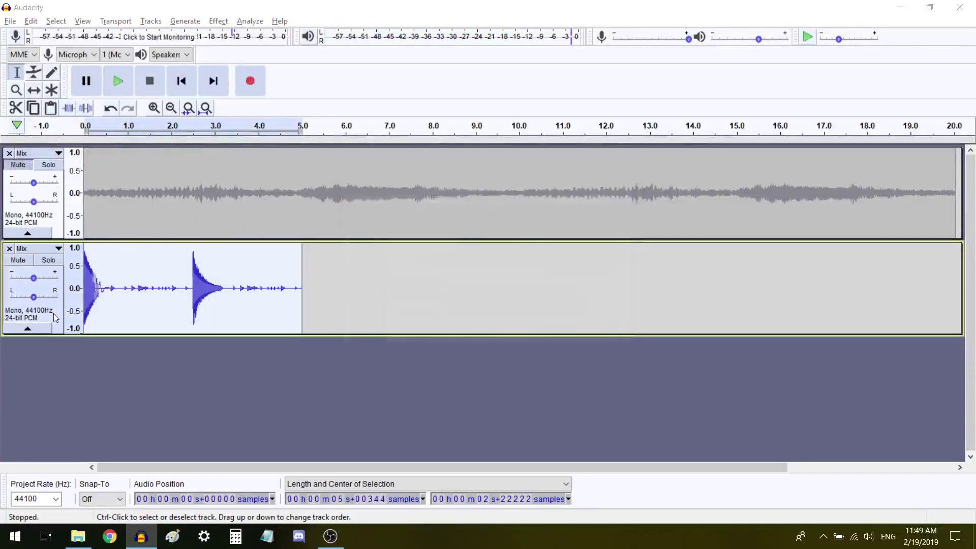
{"action": "key", "text": "space"}
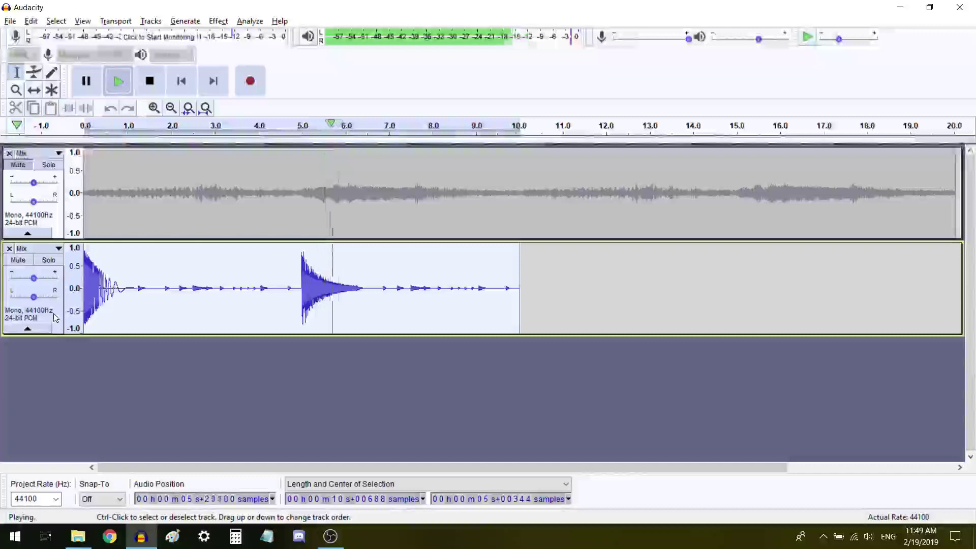
Undo the beat's last slow-down, duplicate the beat track, and speed up the duplicate twice by a multiplier of 2
{"action": "key", "text": "space"}
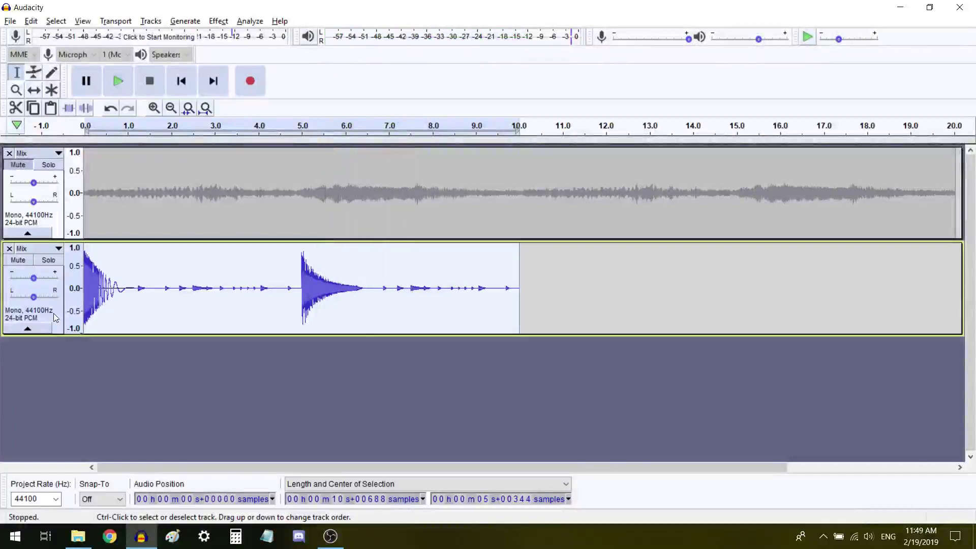
{"action": "key", "text": "ctrl+z"}
{"action": "key", "text": "ctrl+d"}
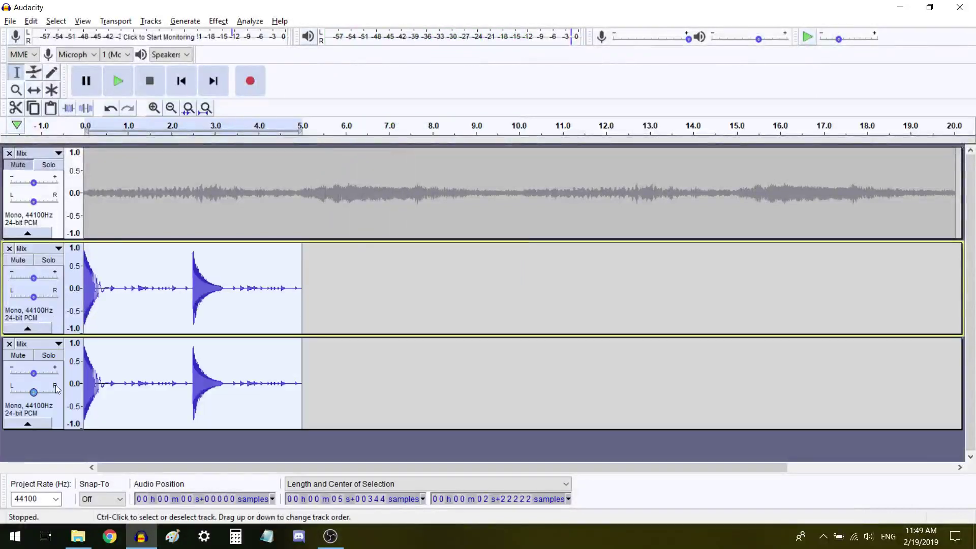
{"action": "left_click", "coordinate": [54, 407]}
{"action": "key", "text": "ctrl+r"}
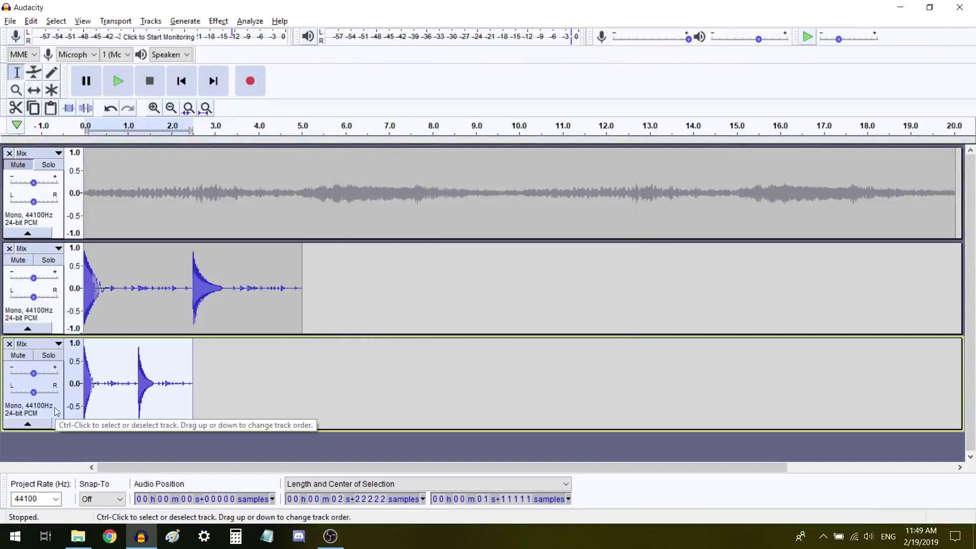
{"action": "key", "text": "ctrl+r"}
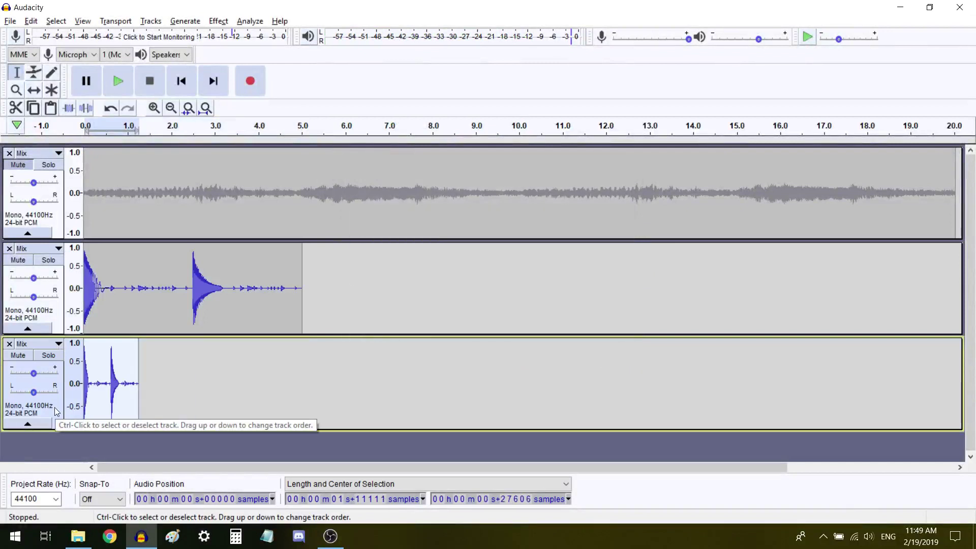
Repeat the shortened beat copy three times so it fills the same five seconds as the original beat
{"action": "key", "text": "ctrl+shift+r"}
{"action": "key", "text": "Return"}
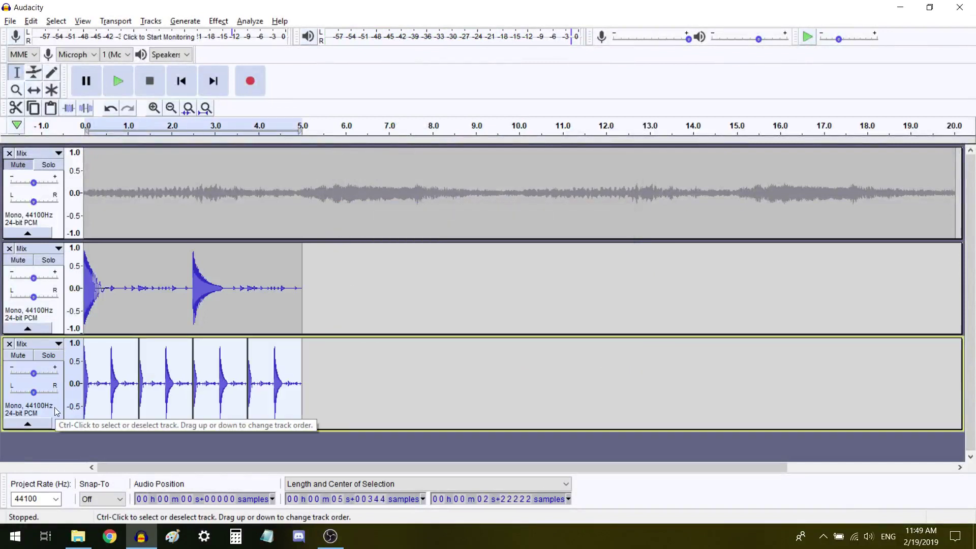
{"action": "key", "text": "ctrl+shift+o"}
{"action": "key", "text": "ctrl+z"}
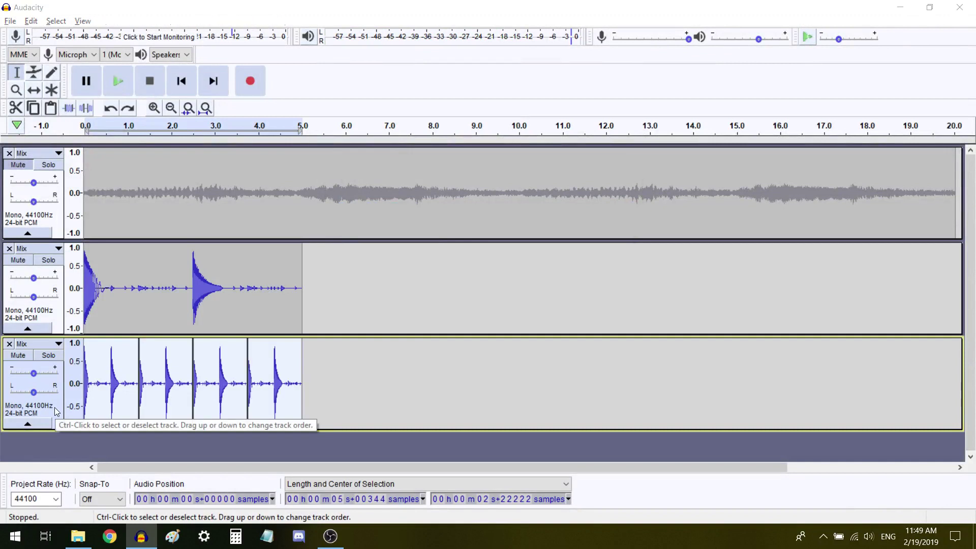
Apply a High Pass Filter with 24 dB rolloff to the repeated beat copy and loop both beats together
{"action": "key", "text": "ctrl+shift+h"}
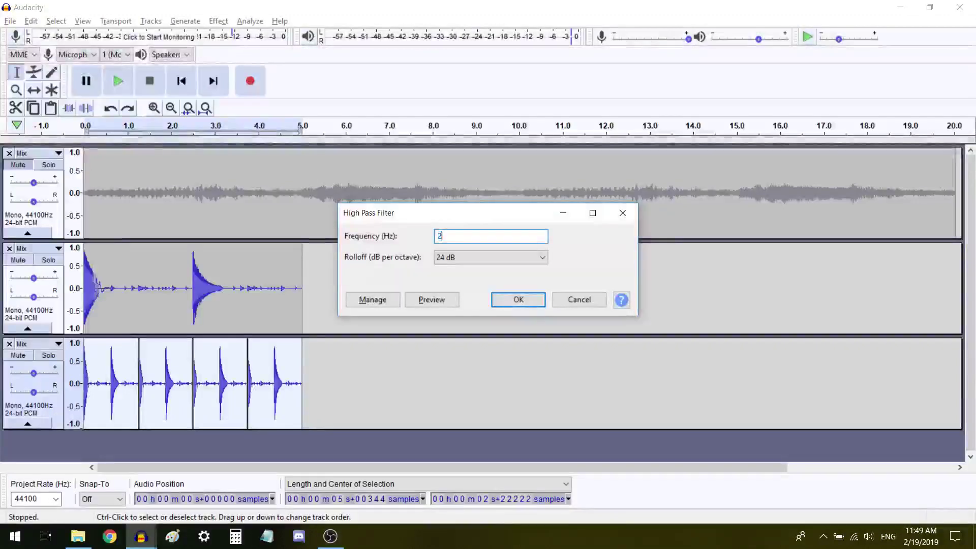
{"action": "key", "text": "Return"}
{"action": "key", "text": "space"}
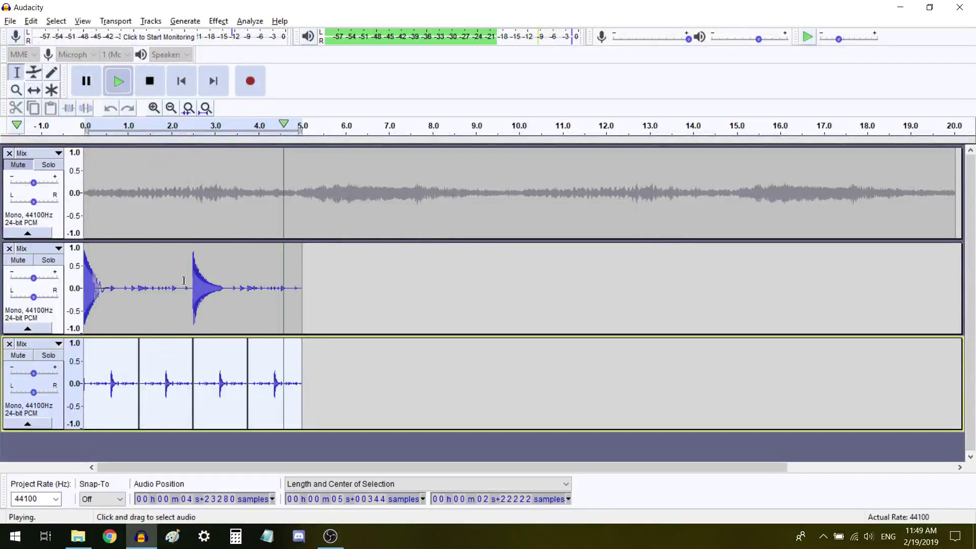
{"action": "key", "text": "shift+space"}
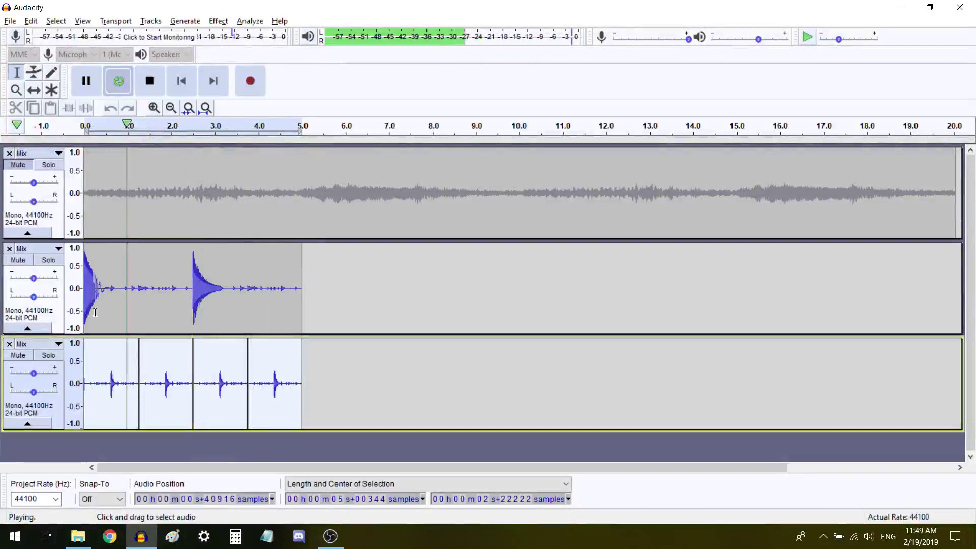
Stop playback and mix the original beat and its filtered fast copy down into a single track
{"action": "left_click", "coordinate": [52, 319]}
{"action": "key", "text": "space"}
{"action": "key", "text": "shift+Down"}
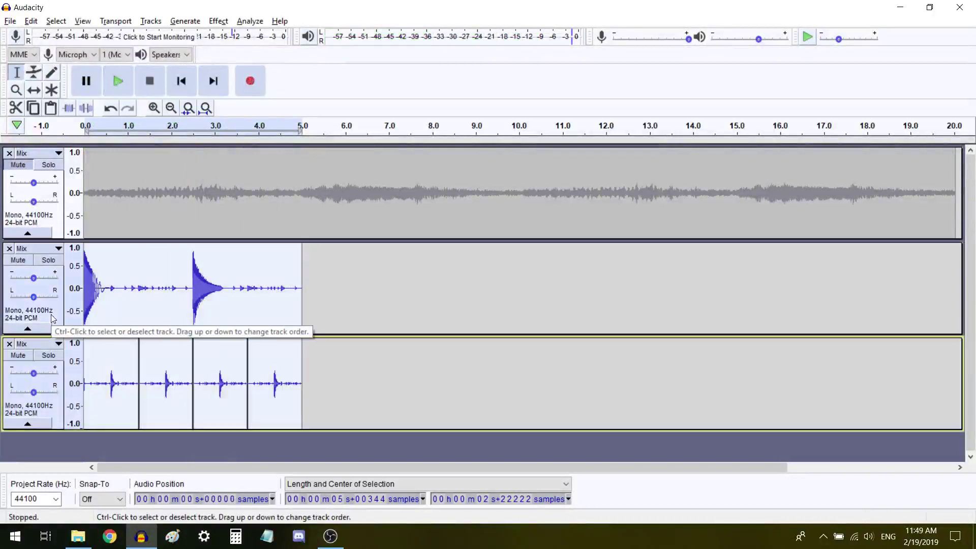
{"action": "key", "text": "ctrl+m"}
{"action": "left_click", "coordinate": [53, 319]}
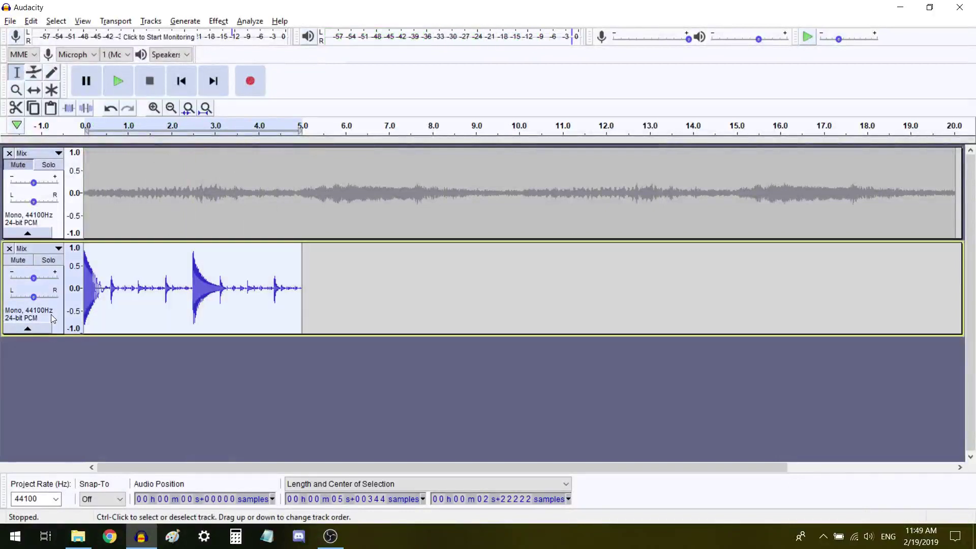
Stretch the mixed beat with Change Speed to a new length of 8 seconds
{"action": "double_click", "coordinate": [206, 193]}
{"action": "double_click", "coordinate": [214, 282]}
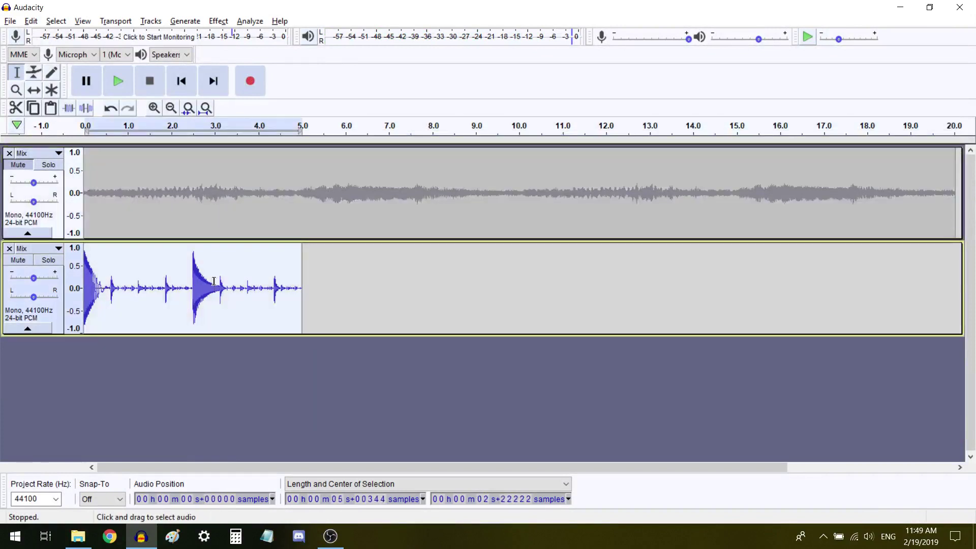
{"action": "key", "text": "ctrl+r"}
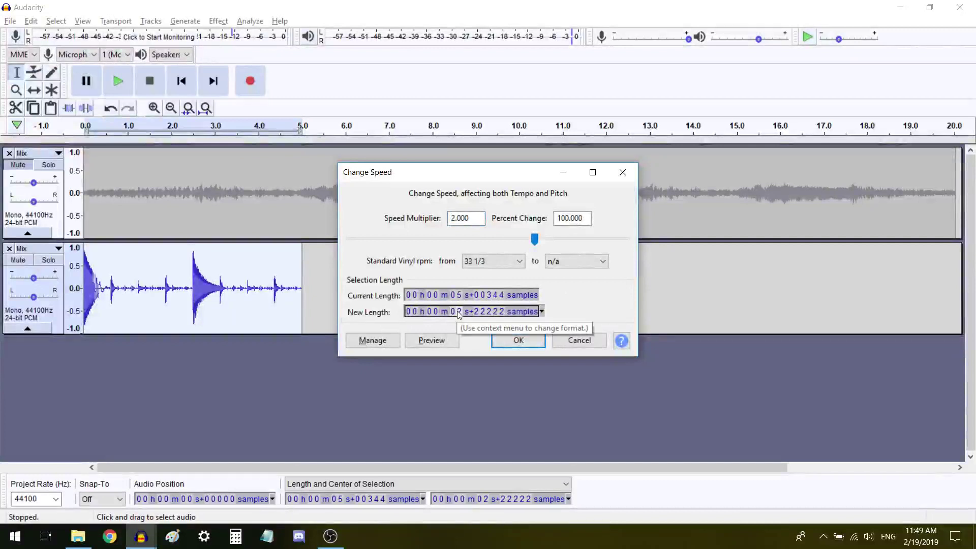
{"action": "type", "text": "8 s+"}
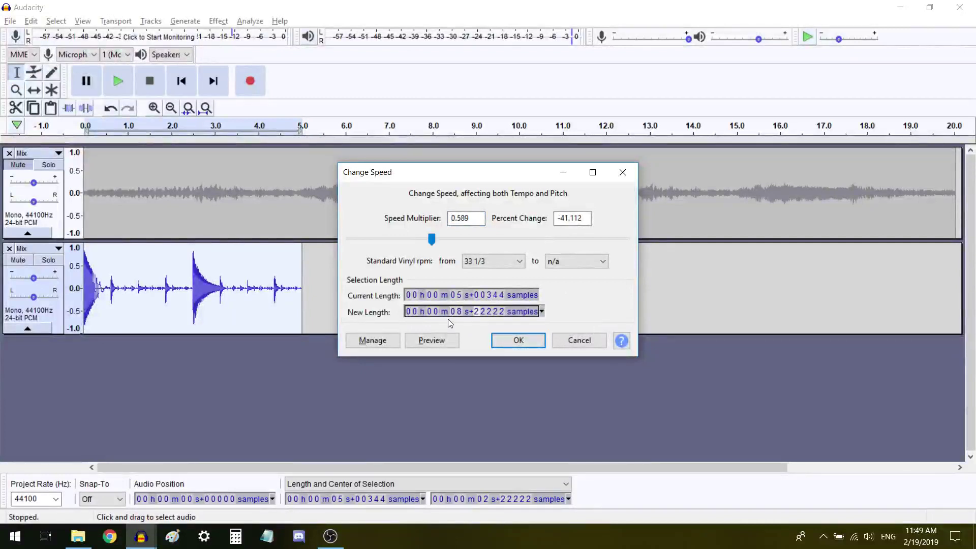
{"action": "type", "text": "00000"}
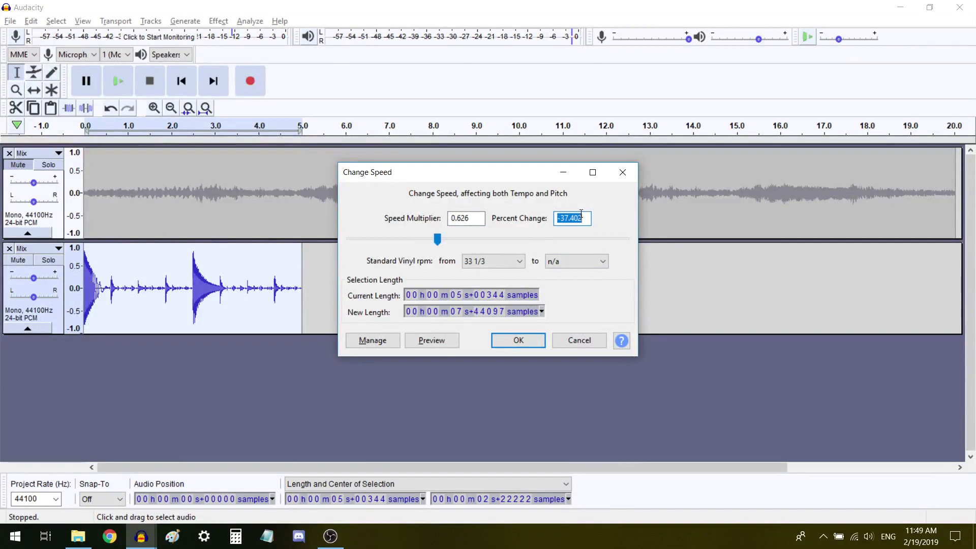
{"action": "left_click", "coordinate": [515, 341]}
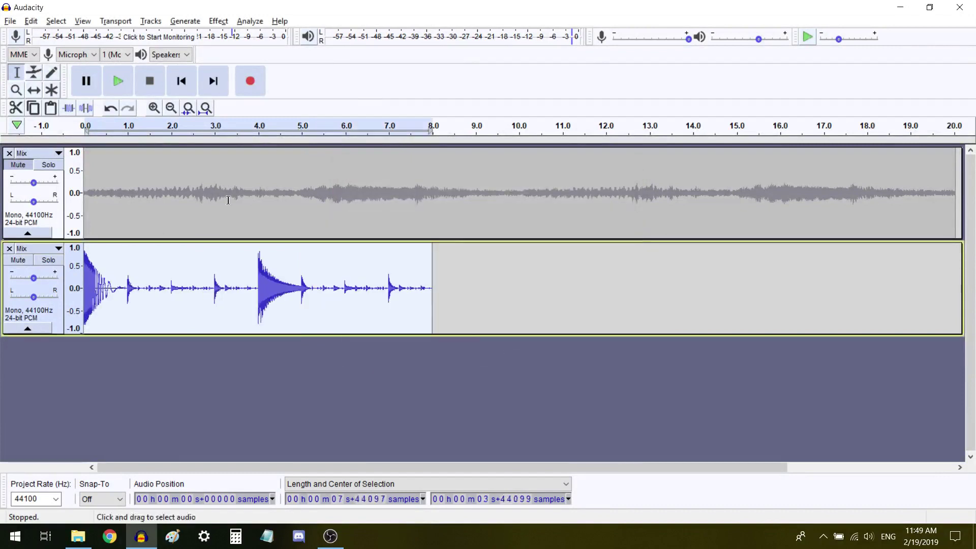
Apply the same speed change to the pad track, and play it unmuted with its gain slightly raised
{"action": "double_click", "coordinate": [202, 176]}
{"action": "key", "text": "ctrl+r"}
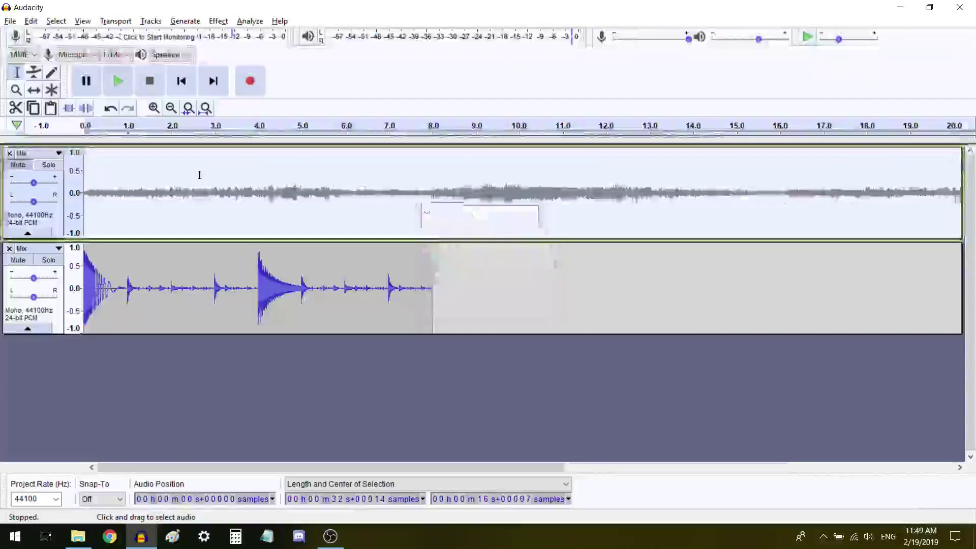
{"action": "key", "text": "space"}
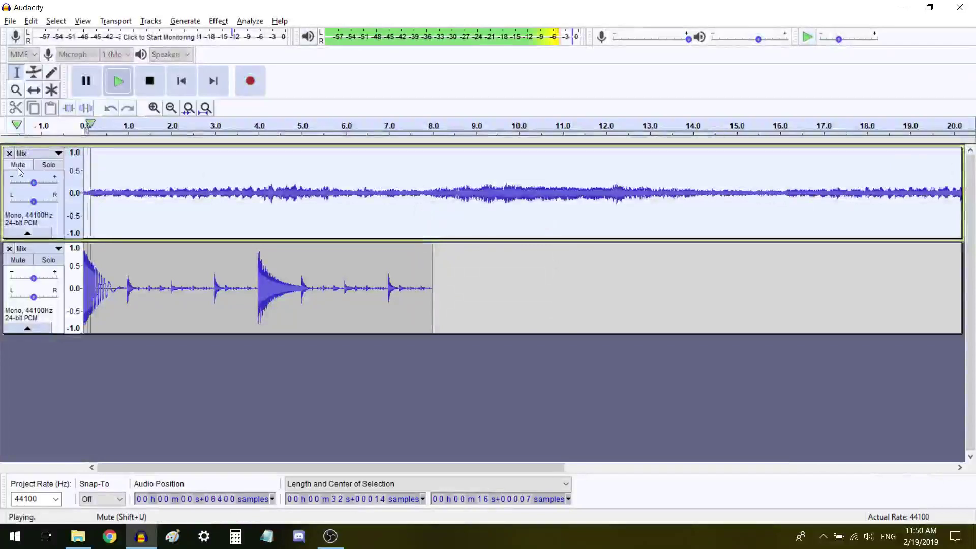
{"action": "left_click_drag", "start_coordinate": [34, 181], "coordinate": [37, 183]}
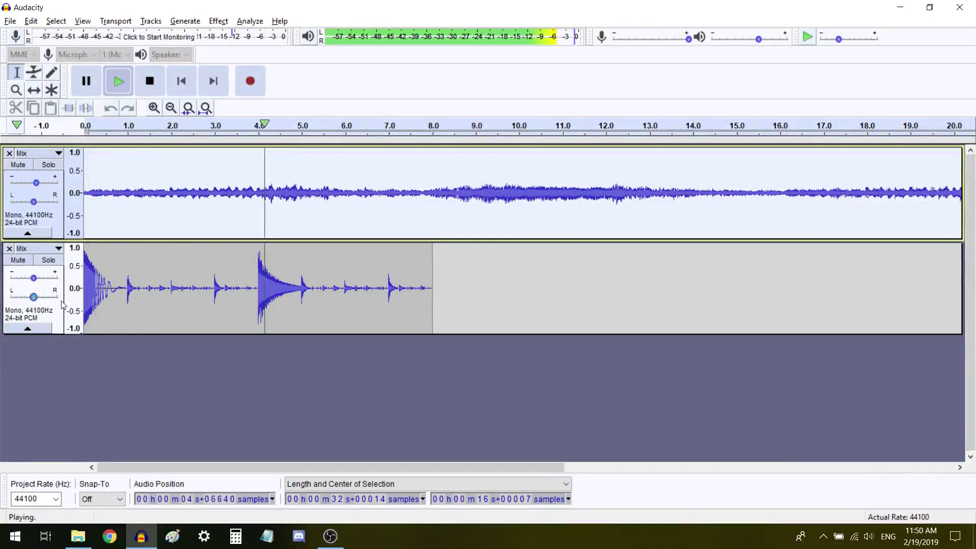
Lower the beat track's gain slightly and solo the beat to check its level during playback
{"action": "left_click", "coordinate": [58, 320]}
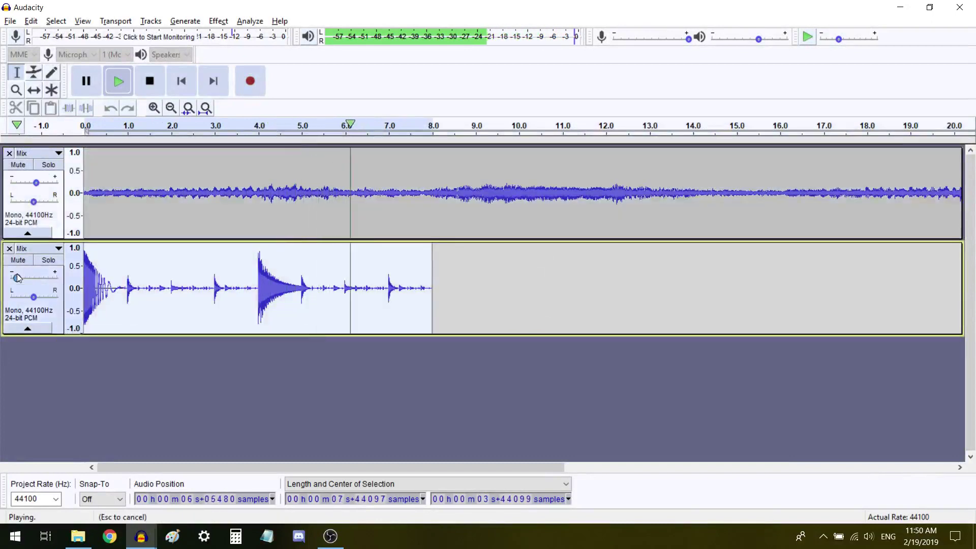
{"action": "left_click_drag", "start_coordinate": [19, 279], "coordinate": [34, 285]}
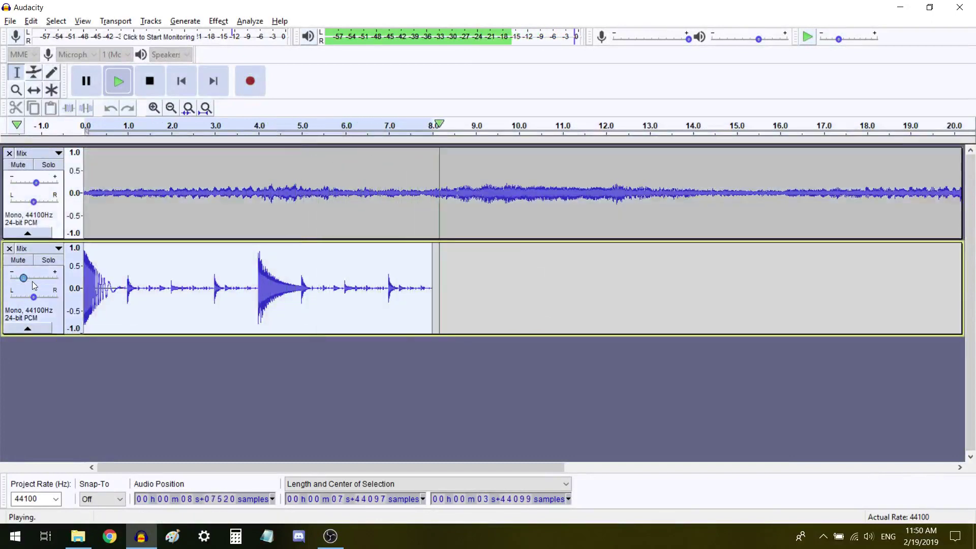
{"action": "left_click", "coordinate": [49, 260]}
{"action": "key", "text": "space"}
{"action": "key", "text": "space"}
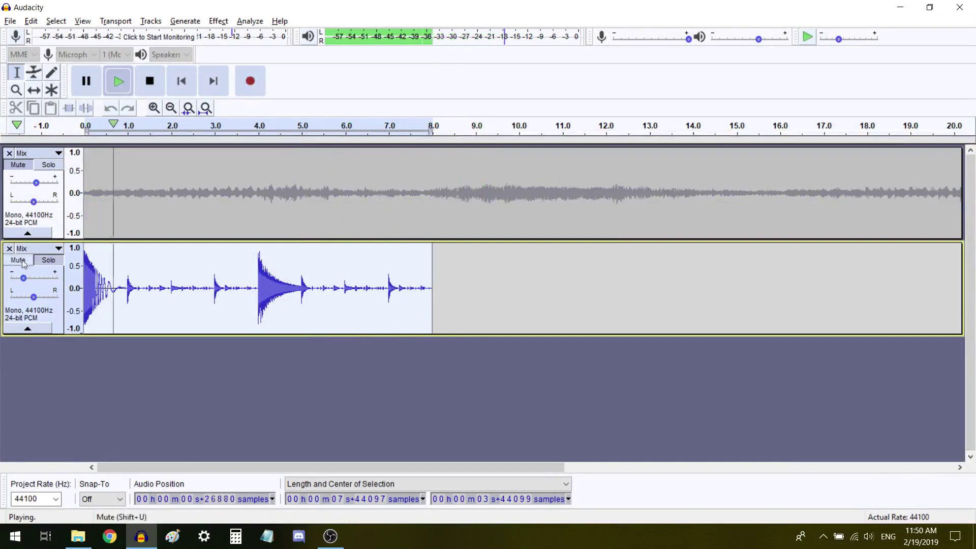
{"action": "left_click_drag", "start_coordinate": [24, 276], "coordinate": [28, 278]}
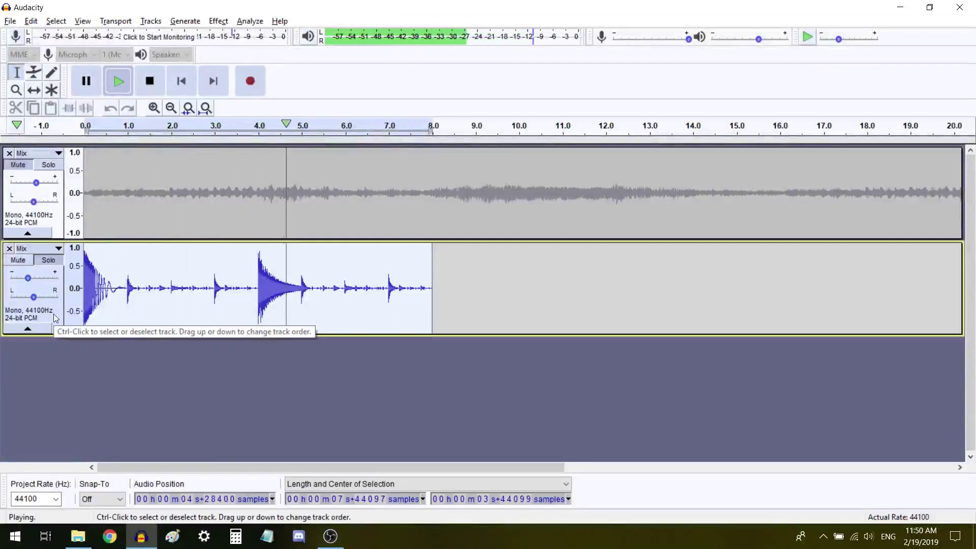
Stop playback, duplicate the beat track, and speed up the upper copy to a length of 4 seconds
{"action": "key", "text": "space"}
{"action": "key", "text": "ctrl+d"}
{"action": "double_click", "coordinate": [138, 297]}
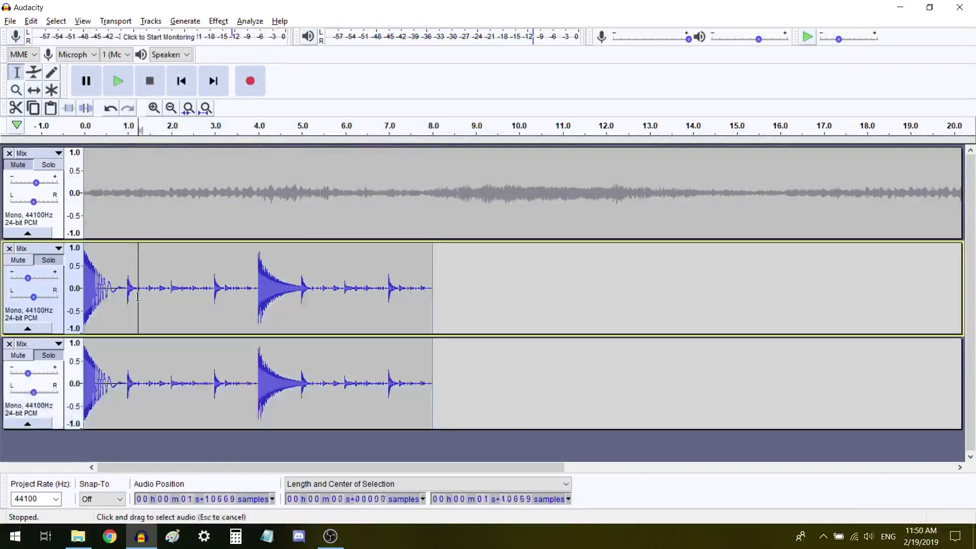
{"action": "key", "text": "ctrl+r"}
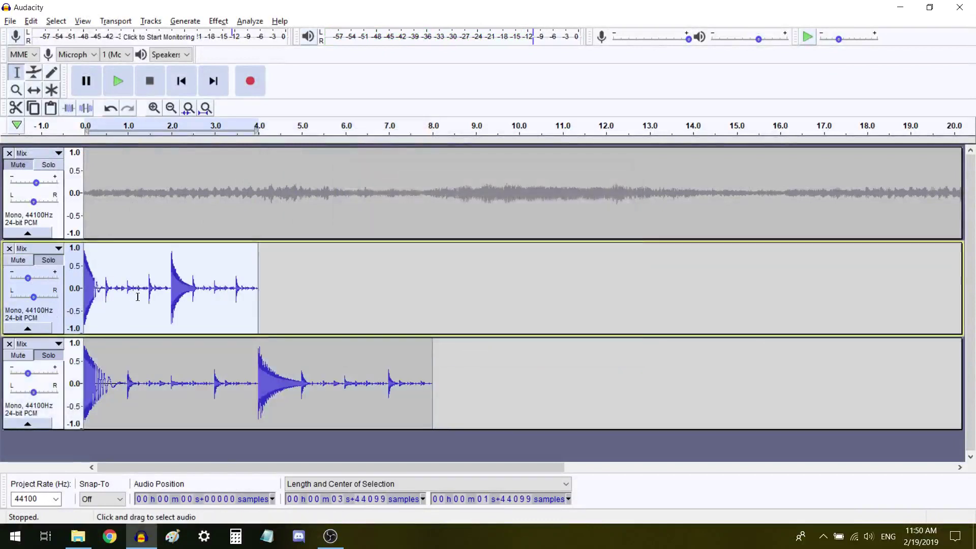
Replace the sped-up beat with the first 4 seconds of the slower copy, and delete the slower copy's track
{"action": "key", "text": "shift+Down"}
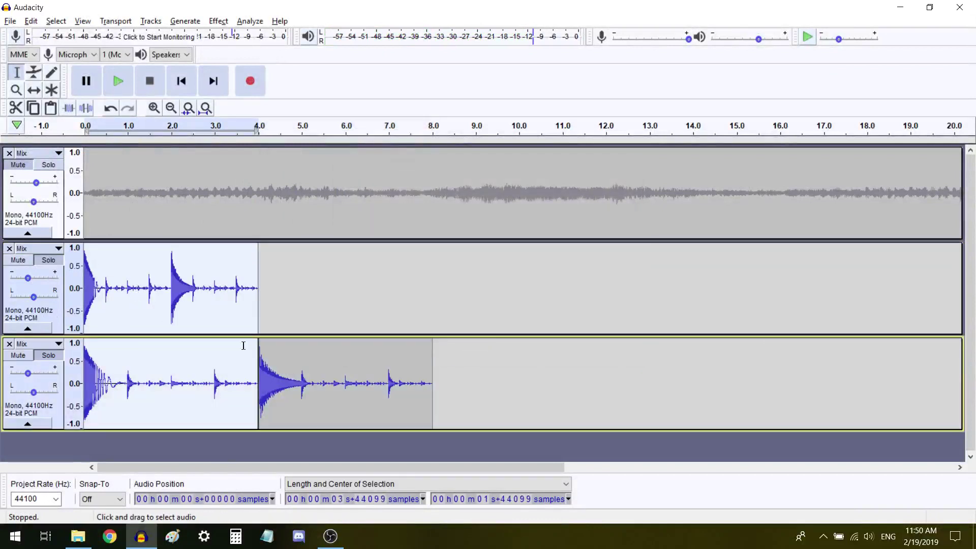
{"action": "double_click", "coordinate": [214, 370]}
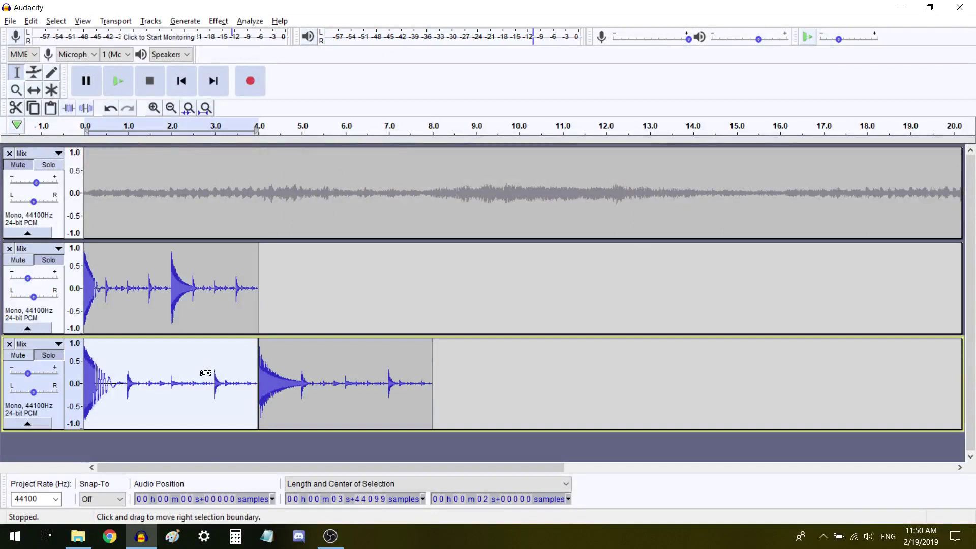
{"action": "left_click", "coordinate": [9, 344]}
{"action": "left_click", "coordinate": [51, 312]}
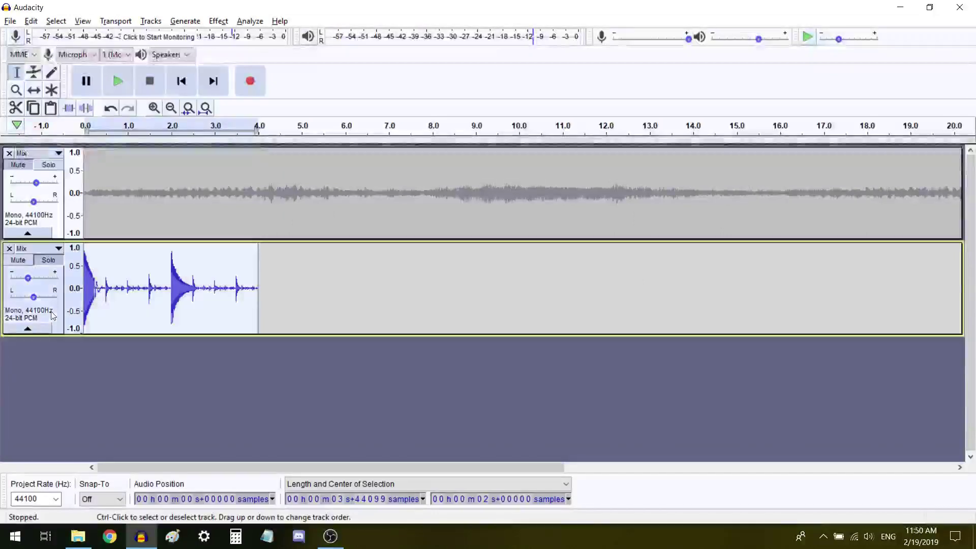
{"action": "key", "text": "ctrl+v"}
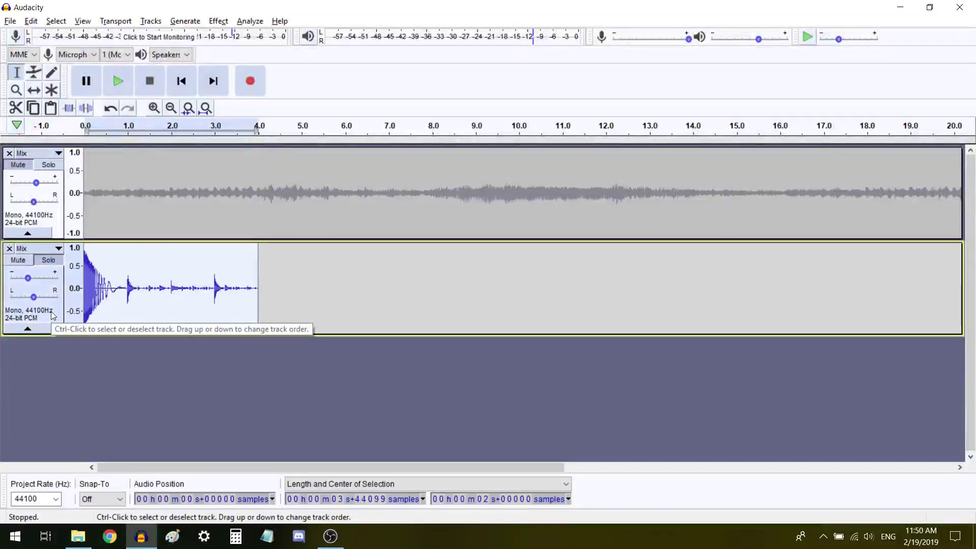
Repeat the four-second beat until it lasts 16 seconds, play it, and fit the project in view
{"action": "key", "text": "ctrl+r"}
{"action": "key", "text": "ctrl+r"}
{"action": "key", "text": "space"}
{"action": "key", "text": "ctrl+f"}
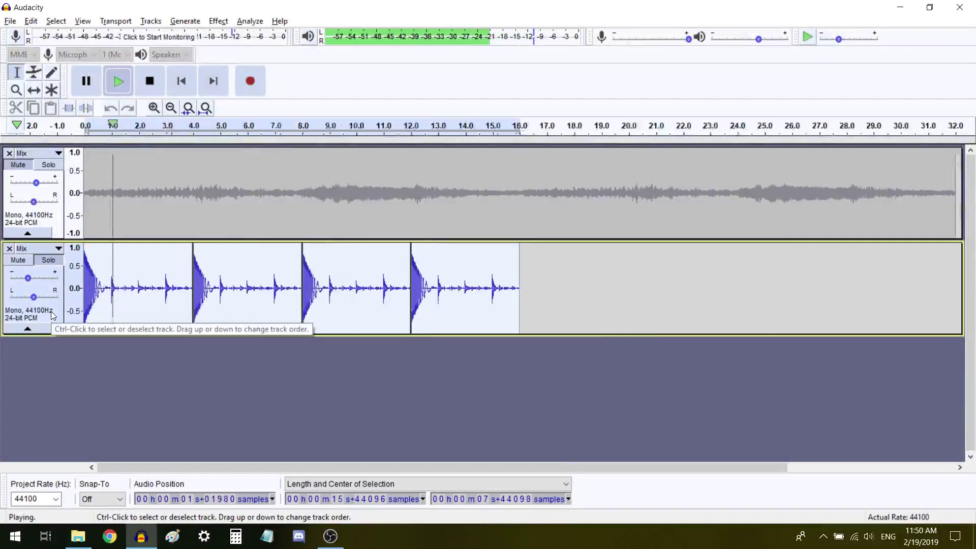
Unmute the pad to hear it with the beat, and slow the repeated beat to about 32 seconds
{"action": "left_click", "coordinate": [18, 166]}
{"action": "left_click", "coordinate": [64, 225]}
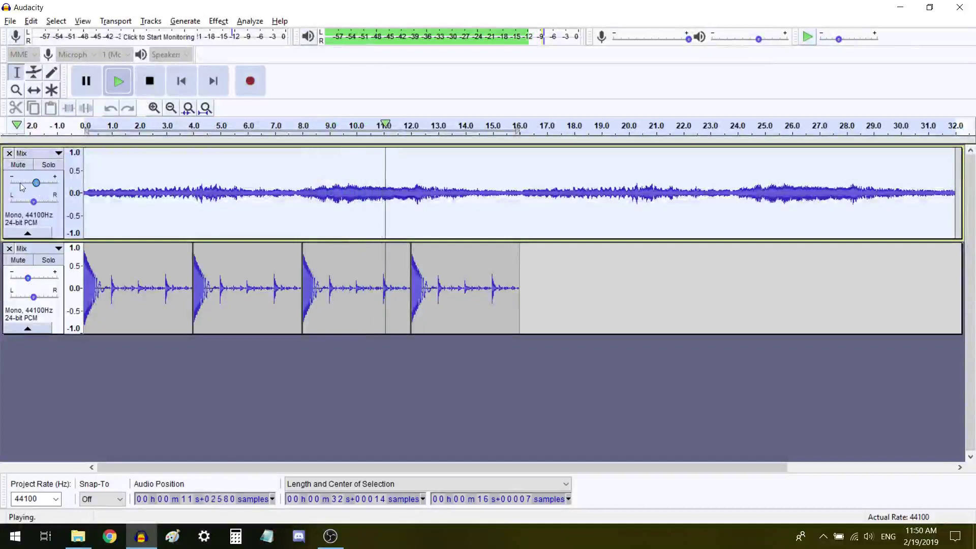
{"action": "left_click", "coordinate": [58, 318]}
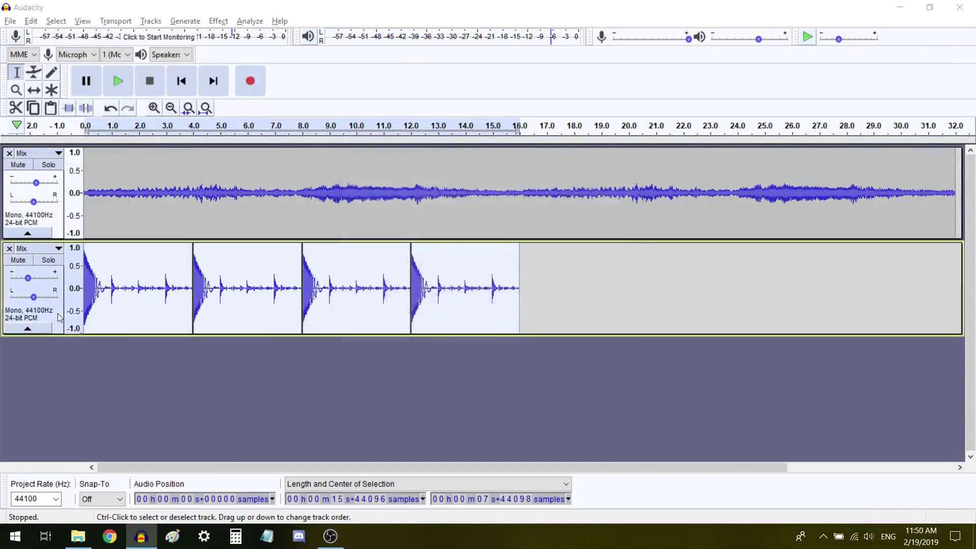
{"action": "key", "text": "space"}
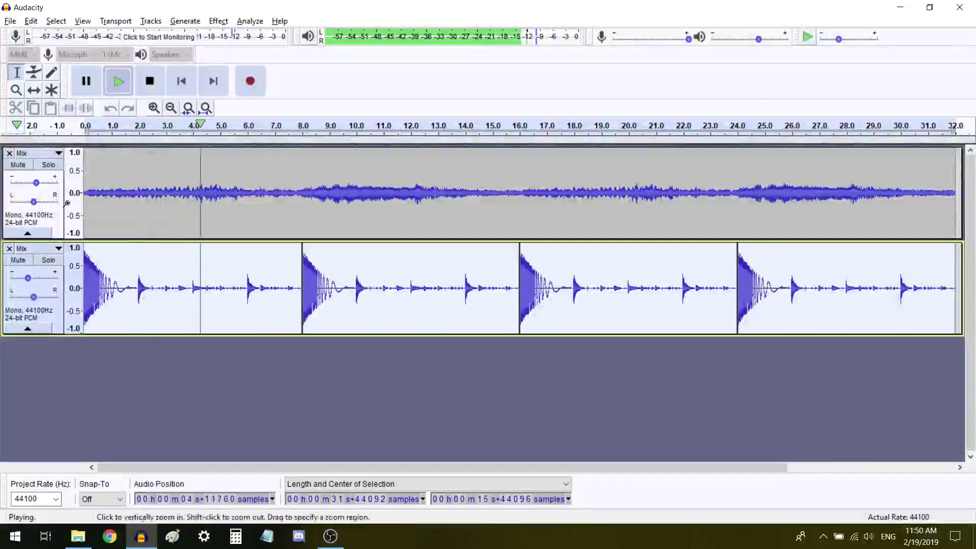
Raise the pad track's gain slightly and increase the beat track's gain while both play
{"action": "left_click", "coordinate": [60, 229]}
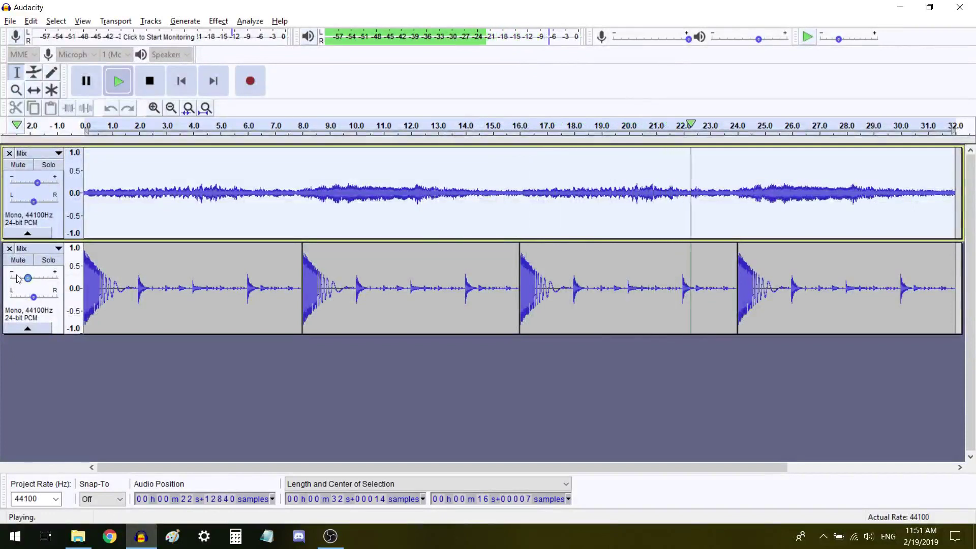
{"action": "left_click_drag", "start_coordinate": [27, 281], "coordinate": [34, 281]}
{"action": "left_click", "coordinate": [58, 328]}
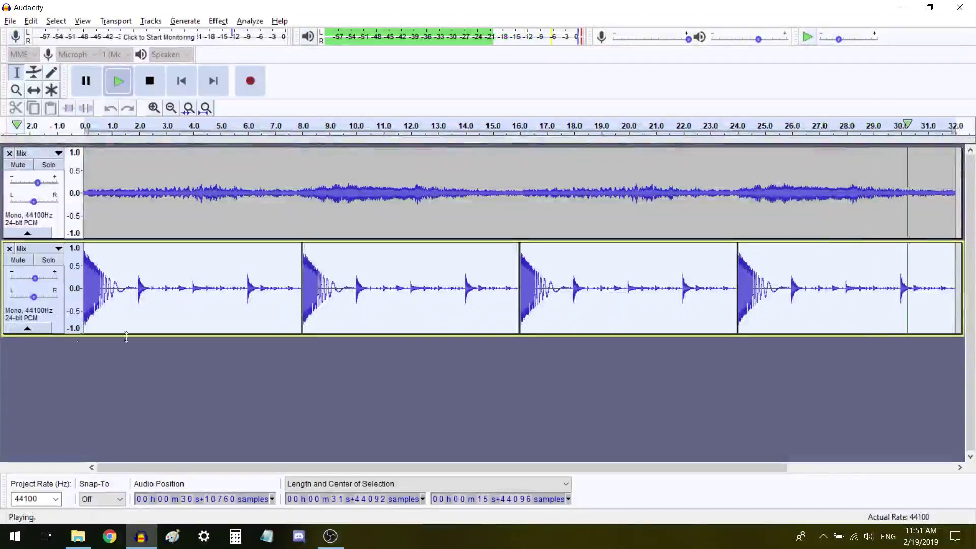
Duplicate the beat's first eight-second clip to a new track and replace the copy's audio with generated noise
{"action": "double_click", "coordinate": [147, 315]}
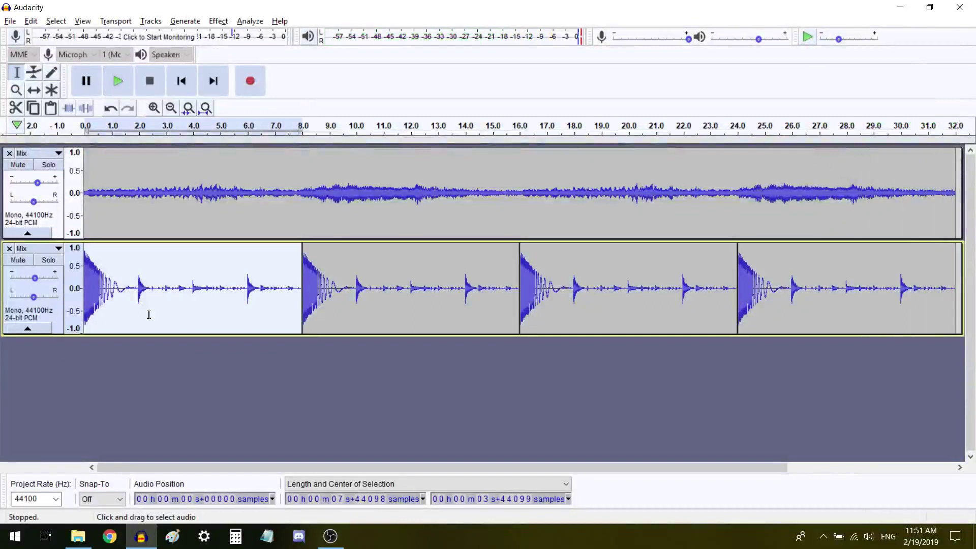
{"action": "key", "text": "ctrl+d"}
{"action": "double_click", "coordinate": [152, 378]}
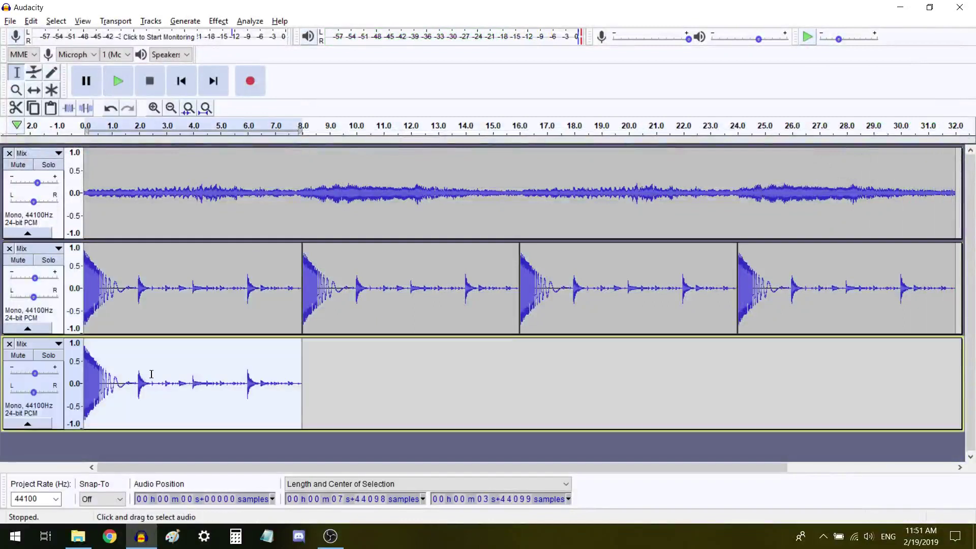
{"action": "key", "text": "alt+g"}
{"action": "key", "text": "n"}
{"action": "key", "text": "Return"}
{"action": "key", "text": "ctrl+r"}
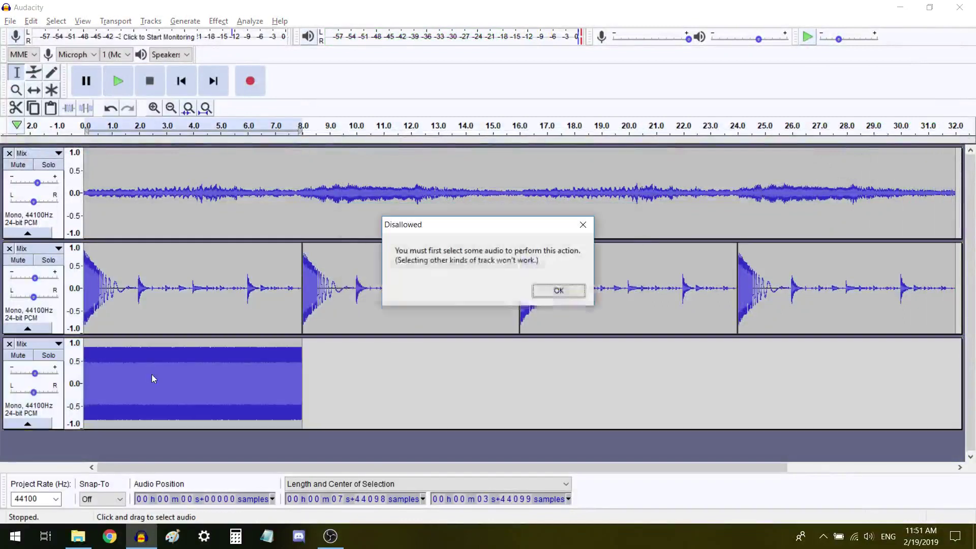
{"action": "key", "text": "Return"}
Apply the fade-out repeatedly to the eight-second noise so it decays like a percussive hit
{"action": "double_click", "coordinate": [151, 374]}
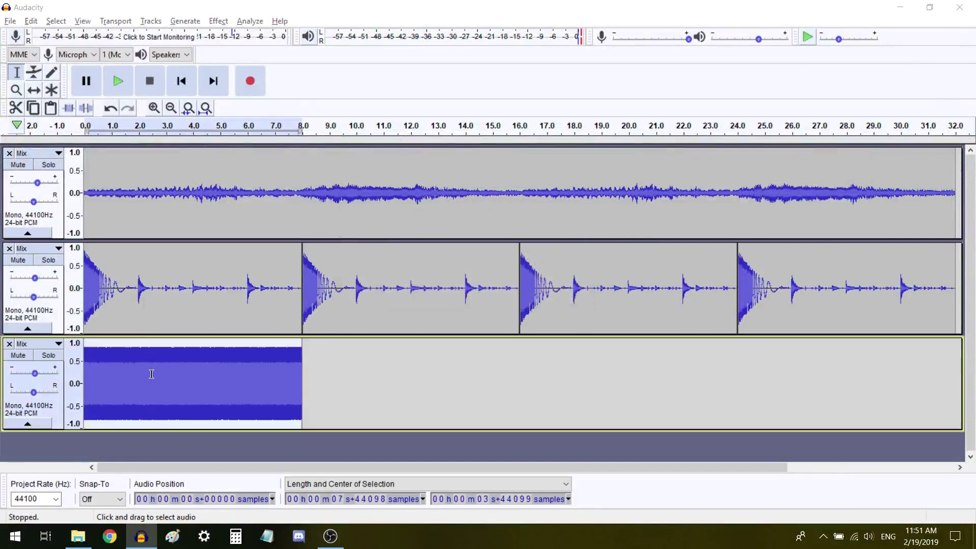
{"action": "key", "text": "ctrl+r"}
{"action": "key", "text": "ctrl+r"}
{"action": "key", "text": "ctrl+r"}
{"action": "key", "text": "ctrl+r"}
{"action": "key", "text": "ctrl+r"}
{"action": "key", "text": "ctrl+r"}
Speed up the noise hit with multiplier 2 two times, down to 2 seconds, and duplicate it to a new track
{"action": "key", "text": "ctrl+r"}
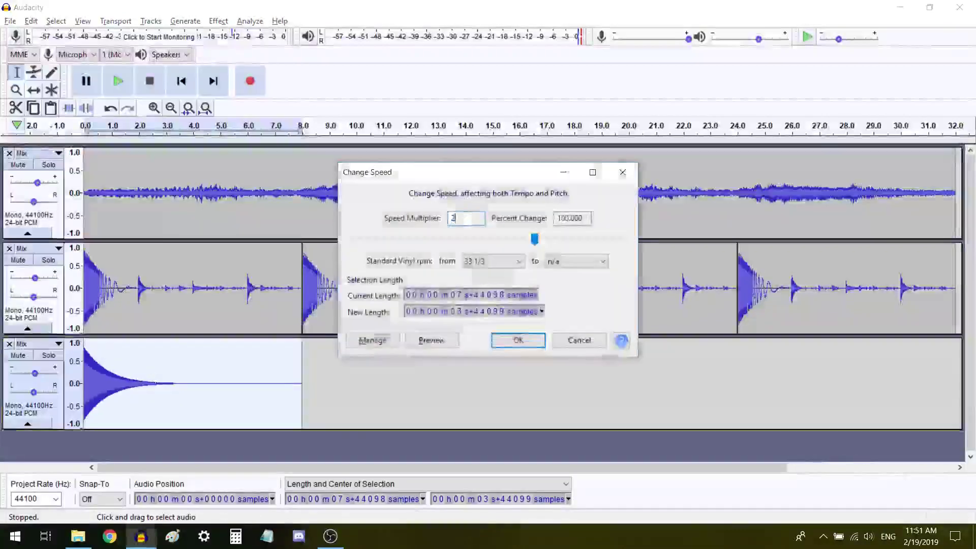
{"action": "type", "text": "2"}
{"action": "key", "text": "Return"}
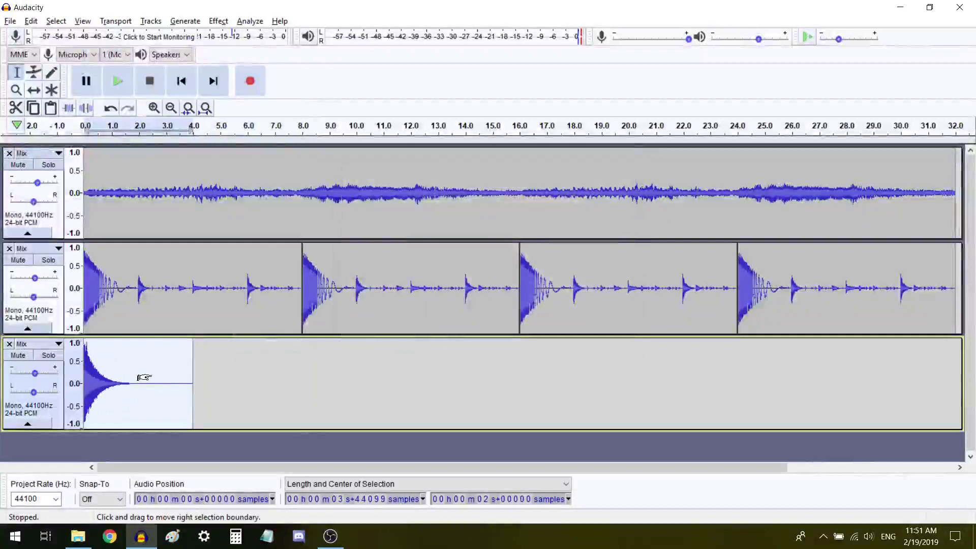
{"action": "key", "text": "ctrl+r"}
{"action": "key", "text": "ctrl+d"}
Filter the original two-second noise hit and play it soloed
{"action": "double_click", "coordinate": [106, 396]}
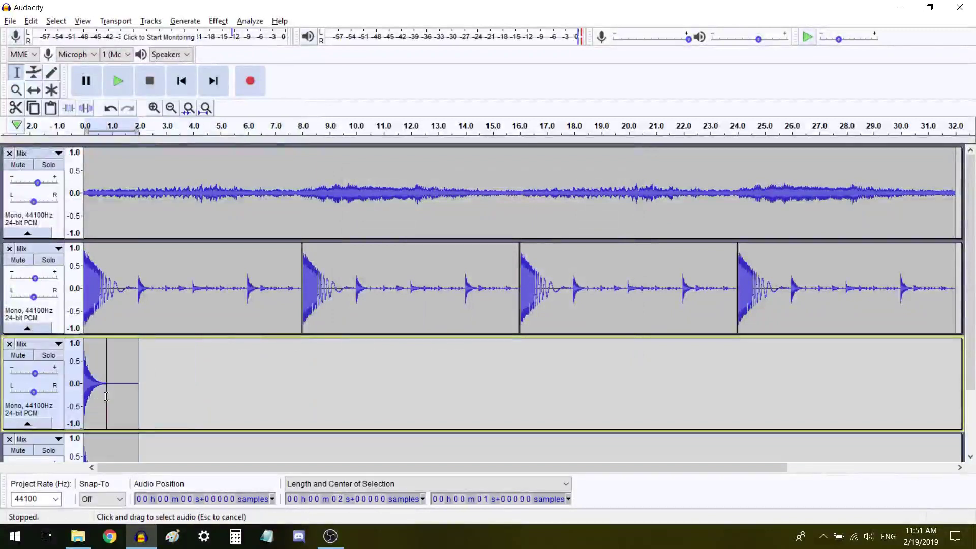
{"action": "key", "text": "ctrl+shift+r"}
{"action": "key", "text": "Return"}
{"action": "key", "text": "space"}
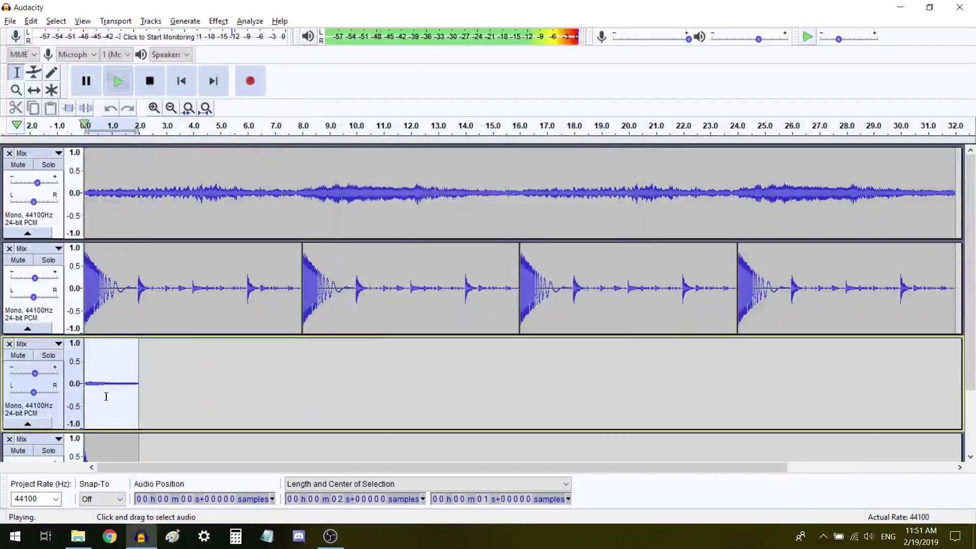
{"action": "left_click", "coordinate": [56, 359]}
{"action": "key", "text": "space"}
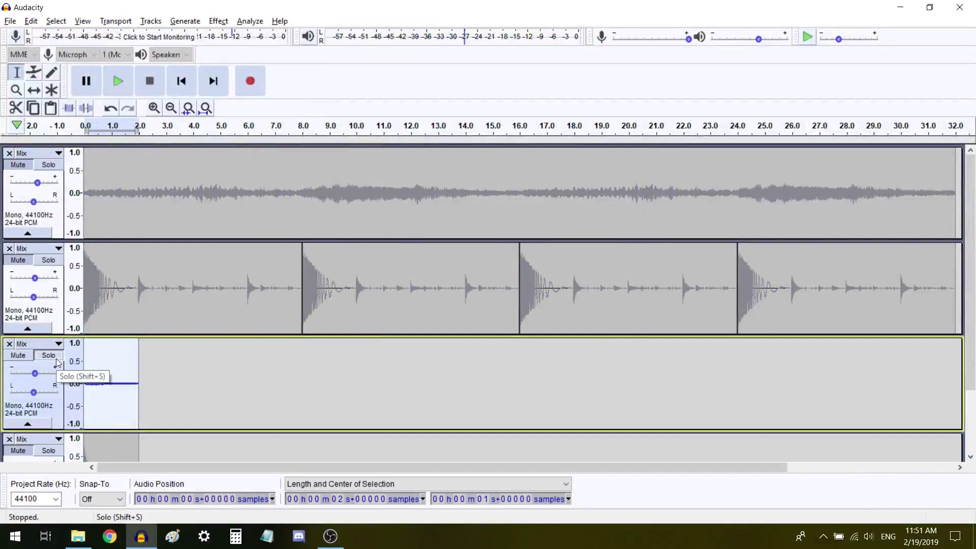
{"action": "key", "text": "space"}
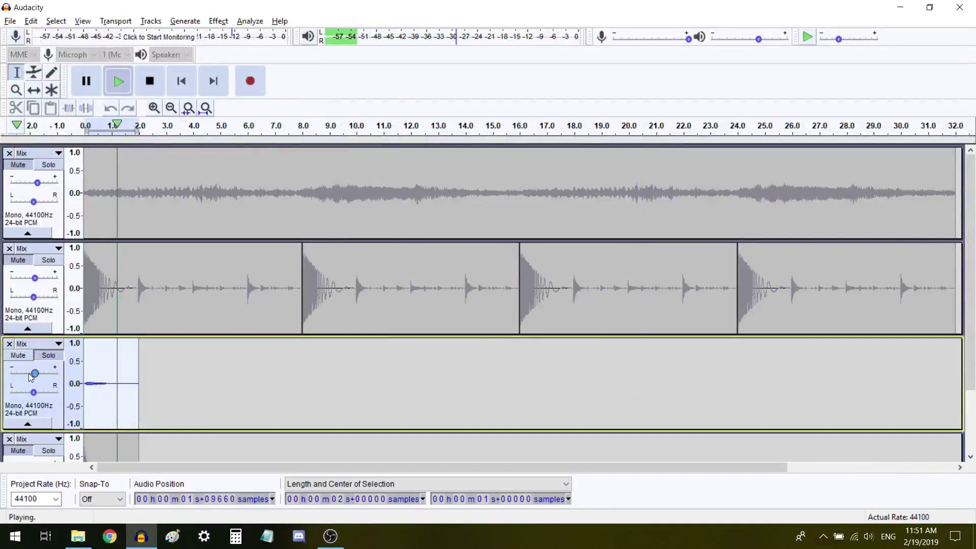
Lower the filtered hit's gain slightly, process it with another filter pass, and audition it before turning solo off
{"action": "left_click_drag", "start_coordinate": [34, 374], "coordinate": [29, 374]}
{"action": "key", "text": "space"}
{"action": "key", "text": "ctrl+shift+h"}
{"action": "key", "text": "Return"}
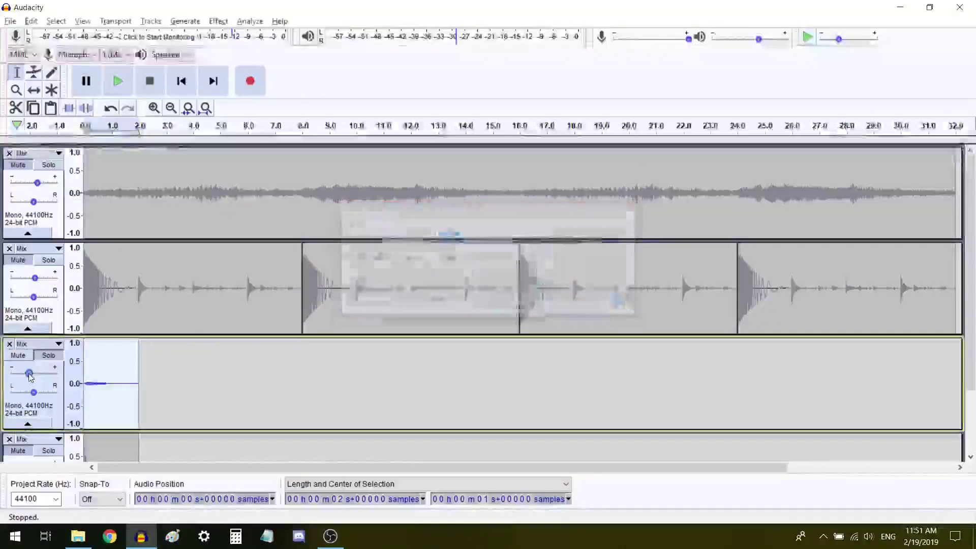
{"action": "key", "text": "space"}
{"action": "scroll", "coordinate": [53, 342], "scroll_direction": "down", "scroll_amount": 2}
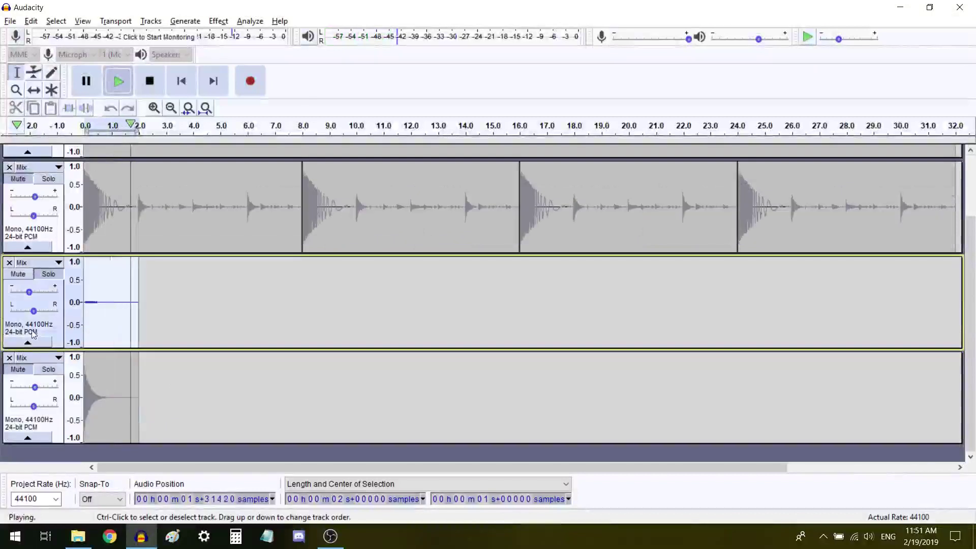
{"action": "left_click", "coordinate": [49, 275]}
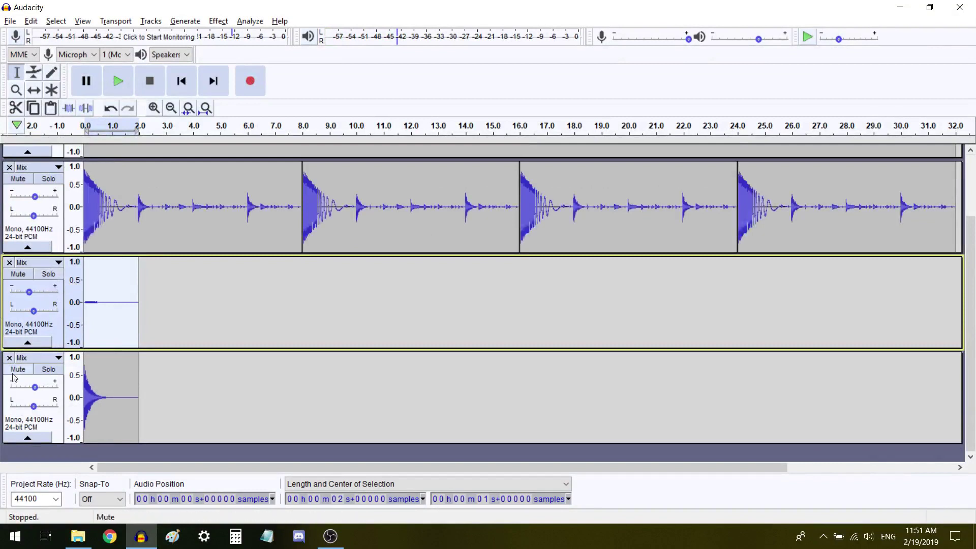
Lower the unfiltered copy's gain strongly and mix both noise hits into a single track
{"action": "left_click", "coordinate": [18, 391]}
{"action": "key", "text": "space"}
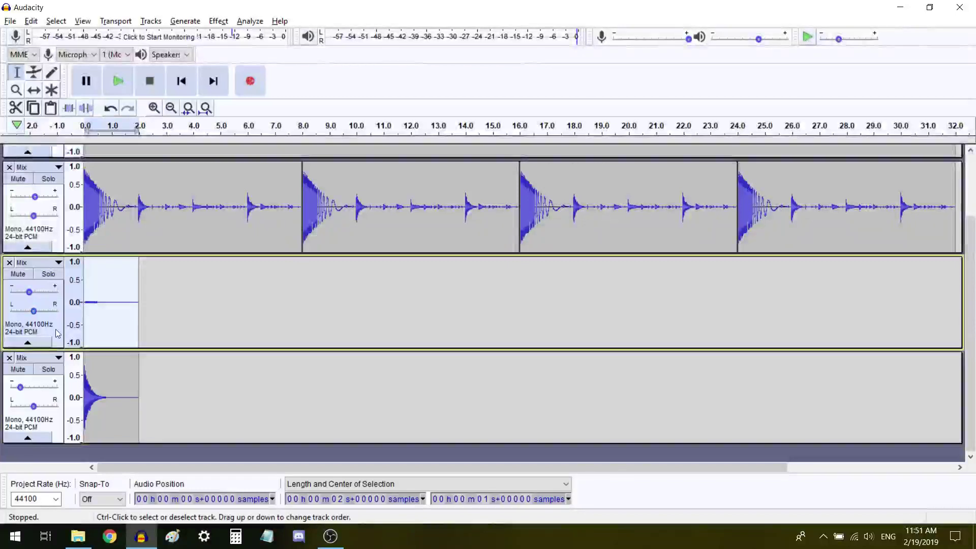
{"action": "key", "text": "ctrl+shift+m"}
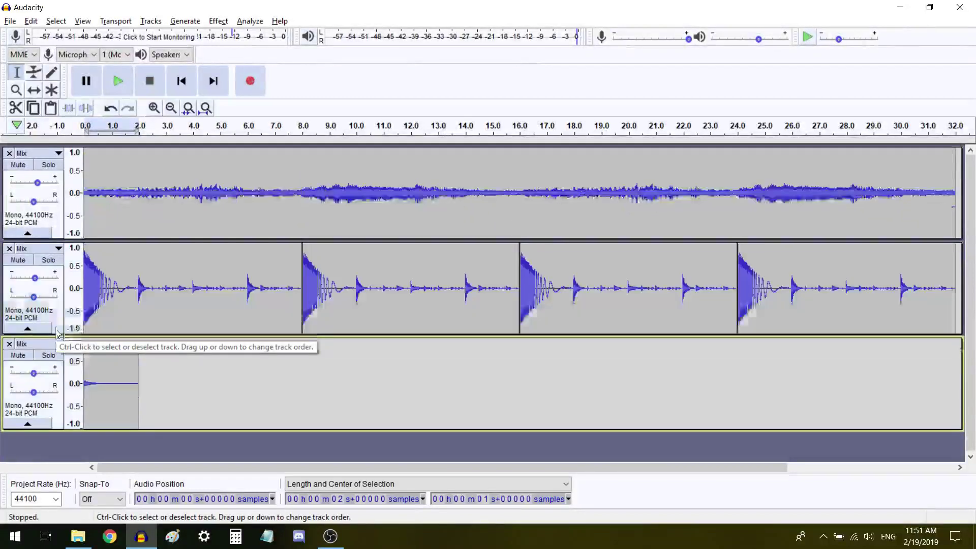
{"action": "left_click", "coordinate": [61, 417]}
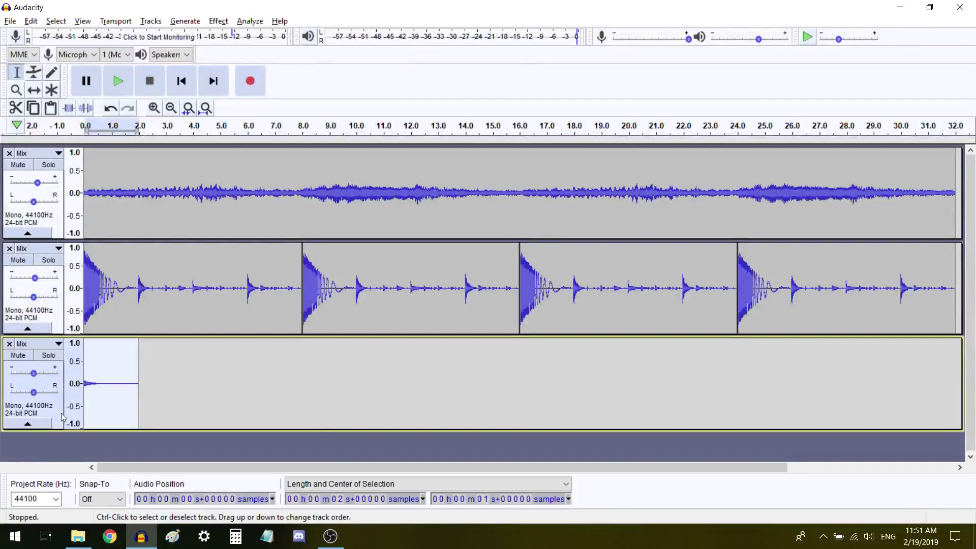
Paste a copy of the mixed hit at 2 seconds and speed it up with multiplier 2 to last one second
{"action": "key", "text": "k"}
{"action": "key", "text": "ctrl+v"}
{"action": "key", "text": "ctrl+r"}
{"action": "type", "text": "2"}
{"action": "key", "text": "Return"}
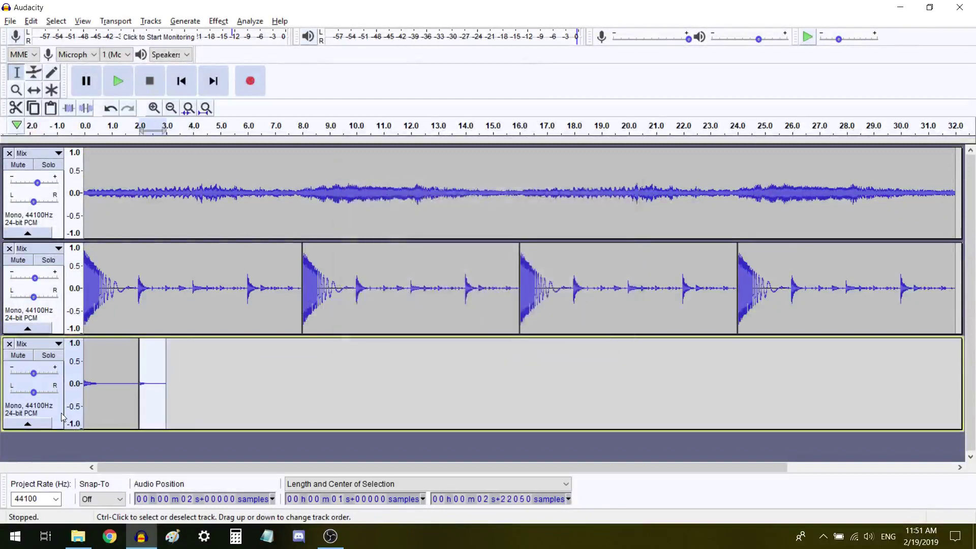
Paste two more two-second hits at the end of the percussion track, at 3 and 5 seconds
{"action": "key", "text": "Right"}
{"action": "key", "text": "ctrl+v"}
{"action": "key", "text": "Right"}
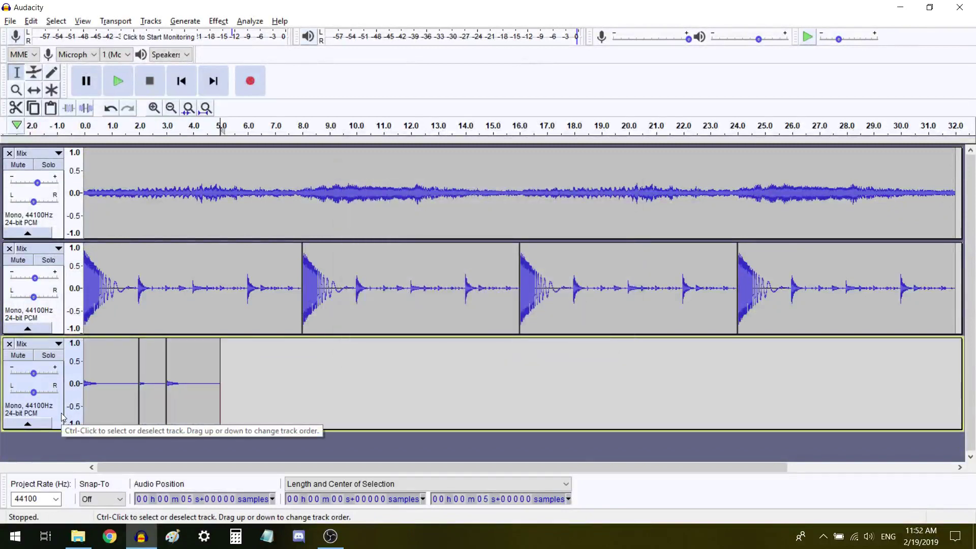
{"action": "key", "text": "ctrl+v"}
{"action": "key", "text": "alt+c"}
{"action": "key", "text": "Return"}
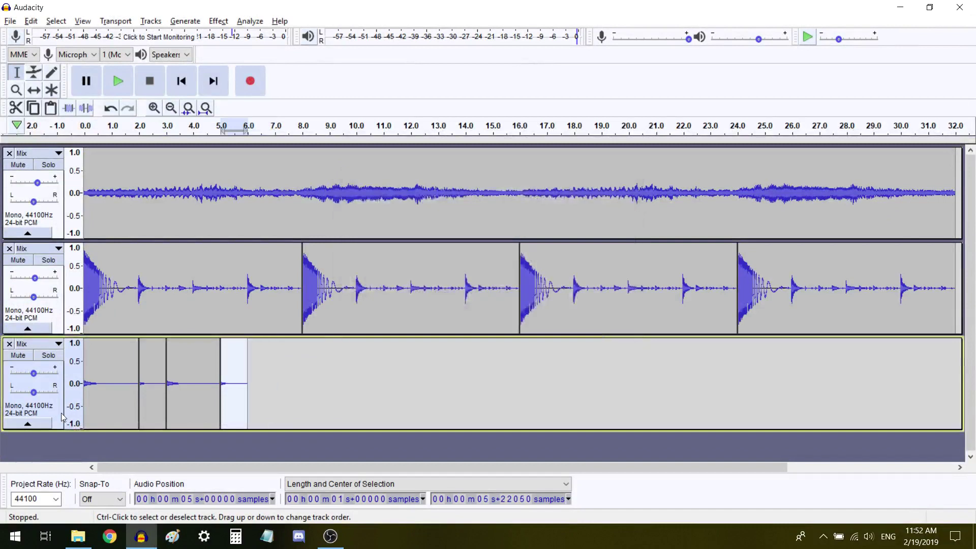
{"action": "key", "text": "ctrl+z"}
Speed up the hit at 5 seconds with multiplier 3 and repeat it to make three hits ending at 7 seconds
{"action": "key", "text": "alt+c"}
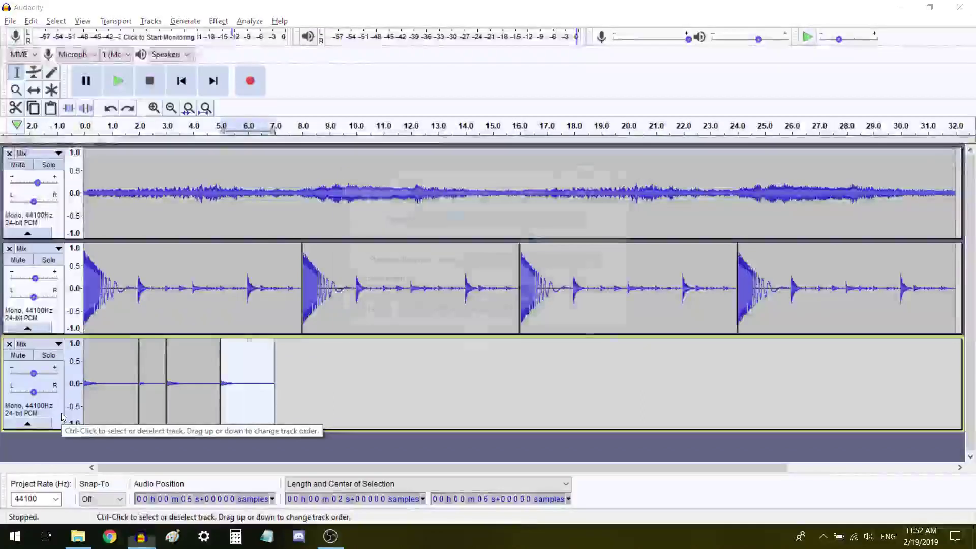
{"action": "type", "text": "3"}
{"action": "key", "text": "Return"}
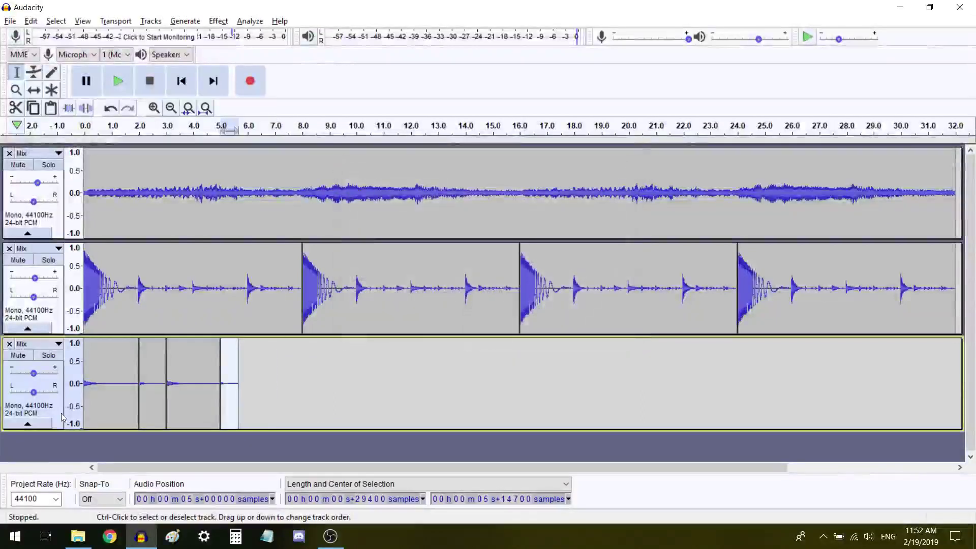
{"action": "key", "text": "alt+r"}
{"action": "key", "text": "Return"}
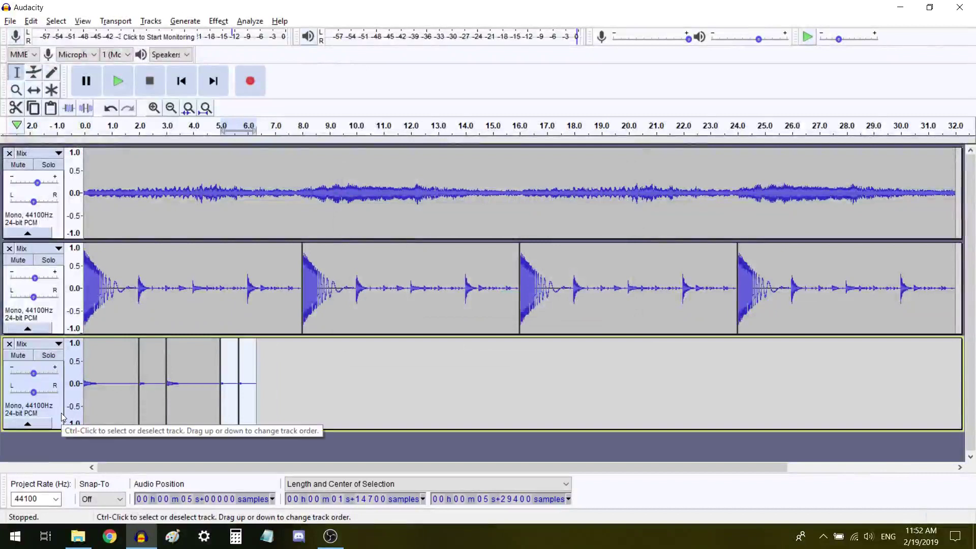
{"action": "double_click", "coordinate": [246, 393]}
{"action": "key", "text": "ctrl+v"}
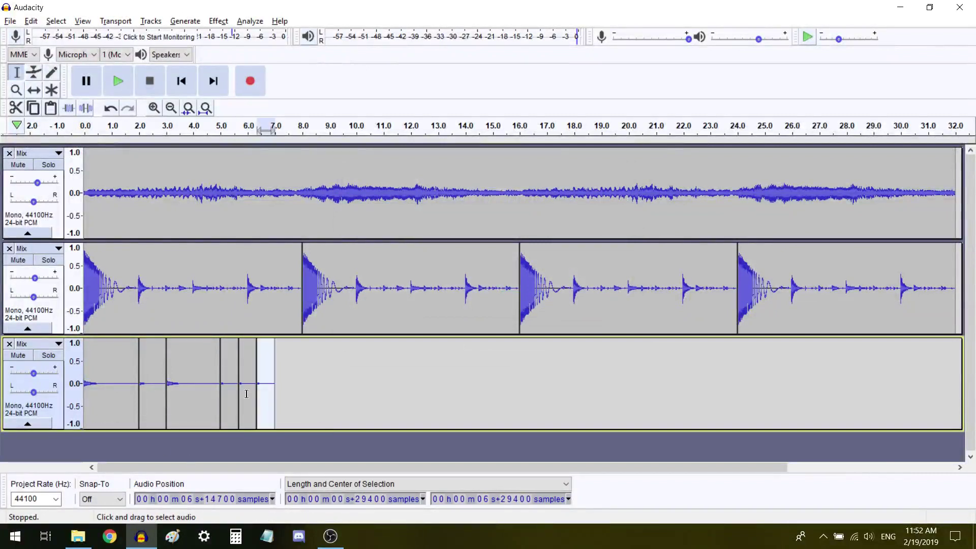
Copy the one-second hit at 2 seconds to the end of the percussion track and play the pattern
{"action": "double_click", "coordinate": [152, 392]}
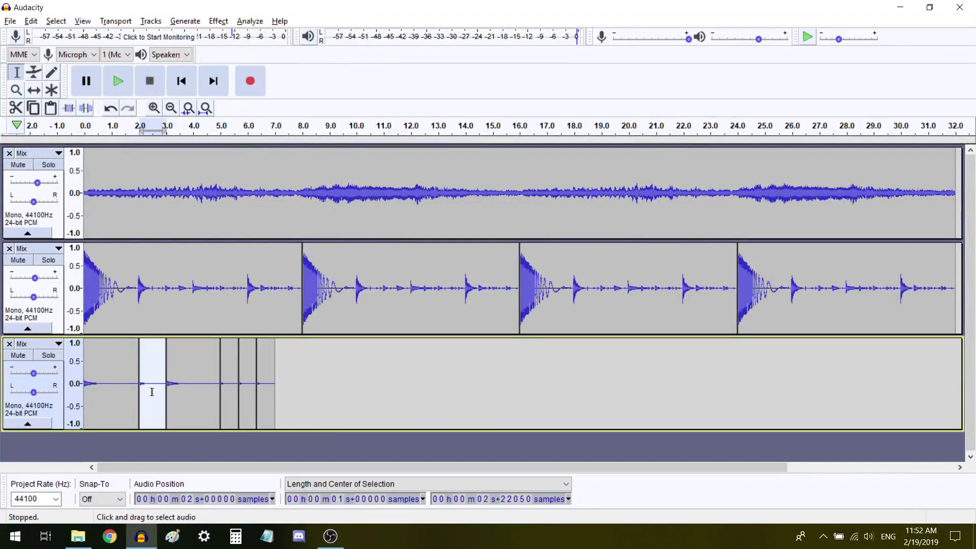
{"action": "left_click", "coordinate": [71, 406]}
{"action": "left_click", "coordinate": [52, 411]}
{"action": "key", "text": "Right"}
{"action": "key", "text": "ctrl+r"}
{"action": "left_click", "coordinate": [53, 407]}
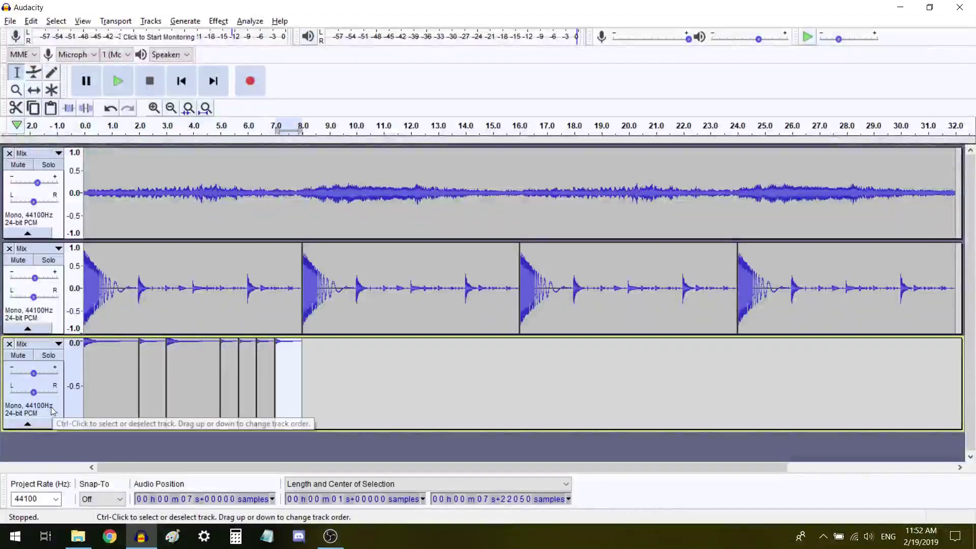
{"action": "key", "text": "space"}
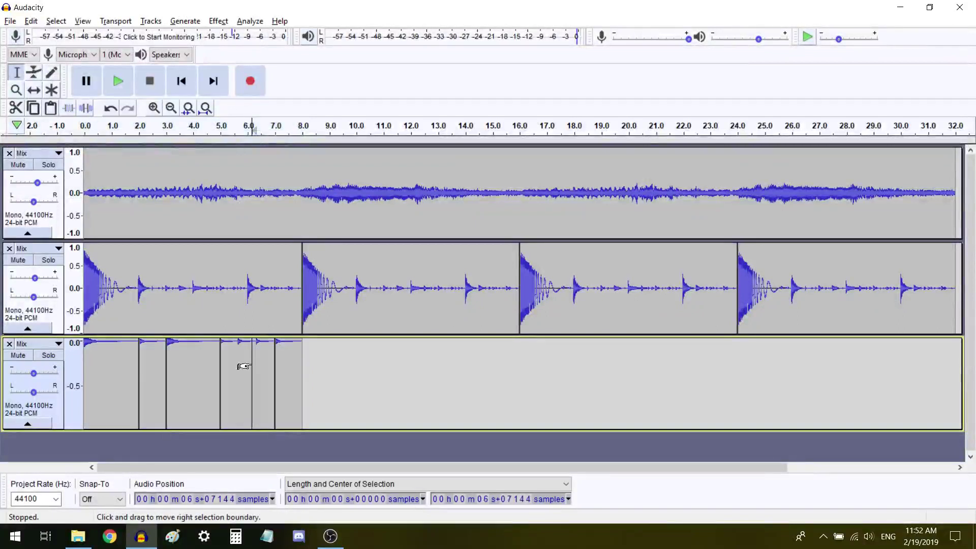
Delete the three rapid hits and append two copies of the one-second hit, making the pattern eight seconds long
{"action": "double_click", "coordinate": [251, 362]}
{"action": "key", "text": "Delete"}
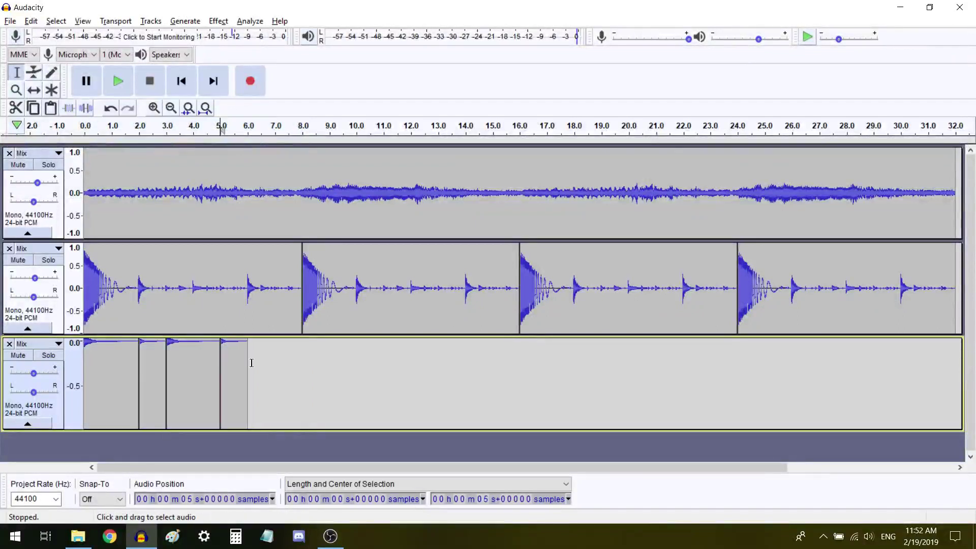
{"action": "double_click", "coordinate": [227, 374]}
{"action": "key", "text": "Right"}
{"action": "key", "text": "ctrl+v"}
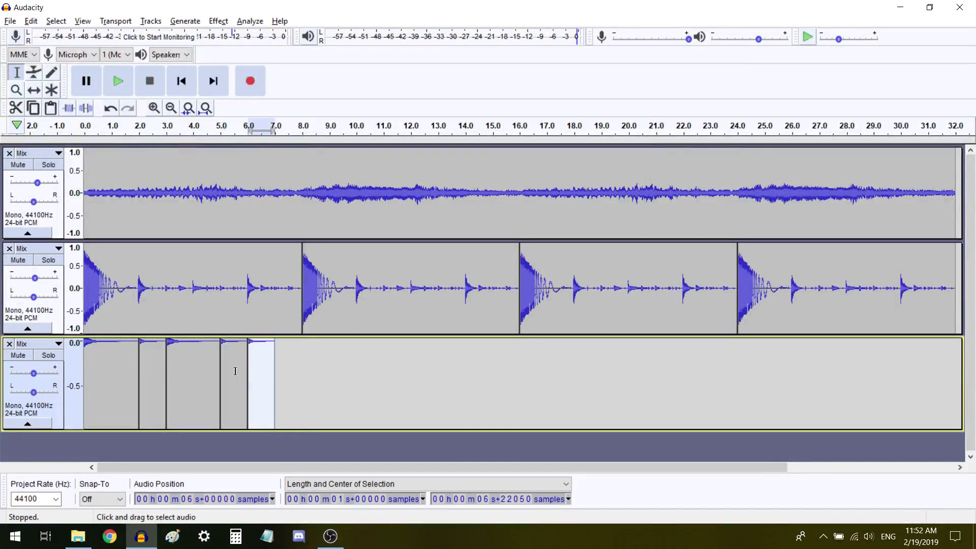
{"action": "key", "text": "Right"}
{"action": "key", "text": "ctrl+v"}
{"action": "left_click", "coordinate": [52, 410]}
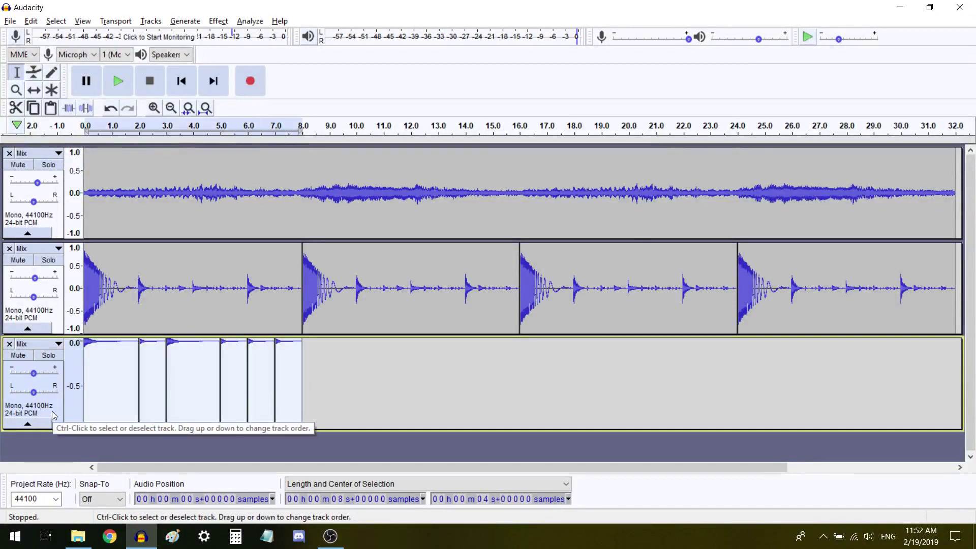
Slow the whole eight-second percussion pattern to about 10.67 seconds
{"action": "key", "text": "ctrl+r"}
{"action": "type", "text": "."}
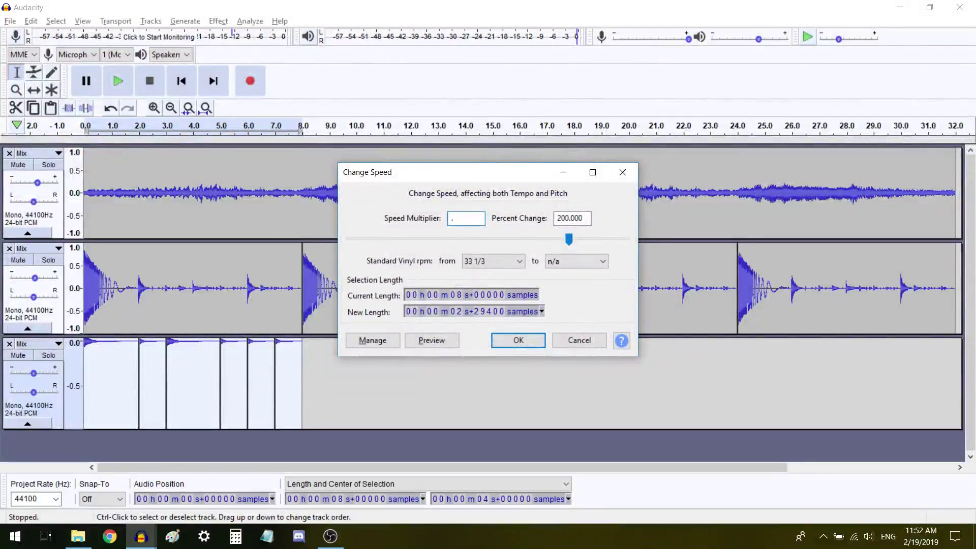
{"action": "key", "text": "Return"}
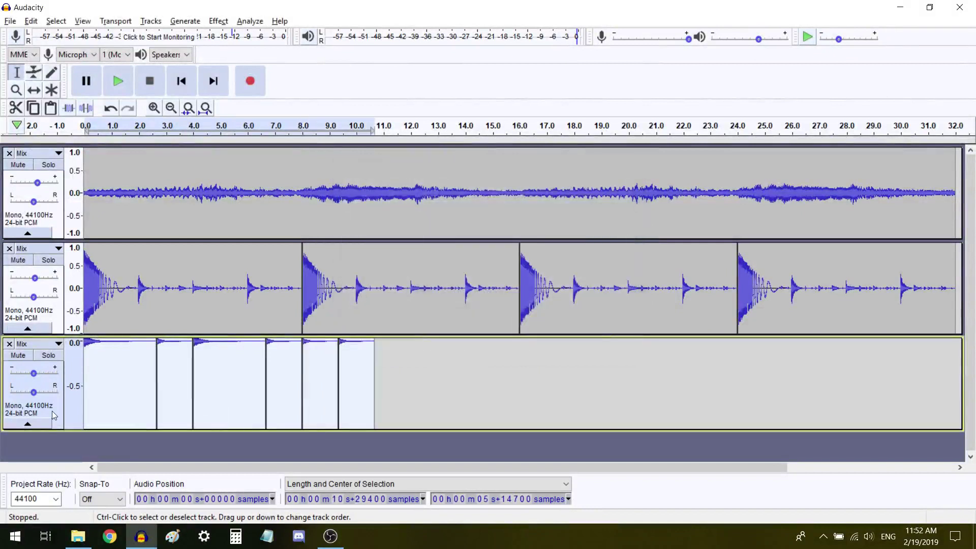
Repeat the slowed percussion pattern until it lasts 32 seconds and play all three tracks together
{"action": "key", "text": "ctrl+v"}
{"action": "key", "text": "ctrl+v"}
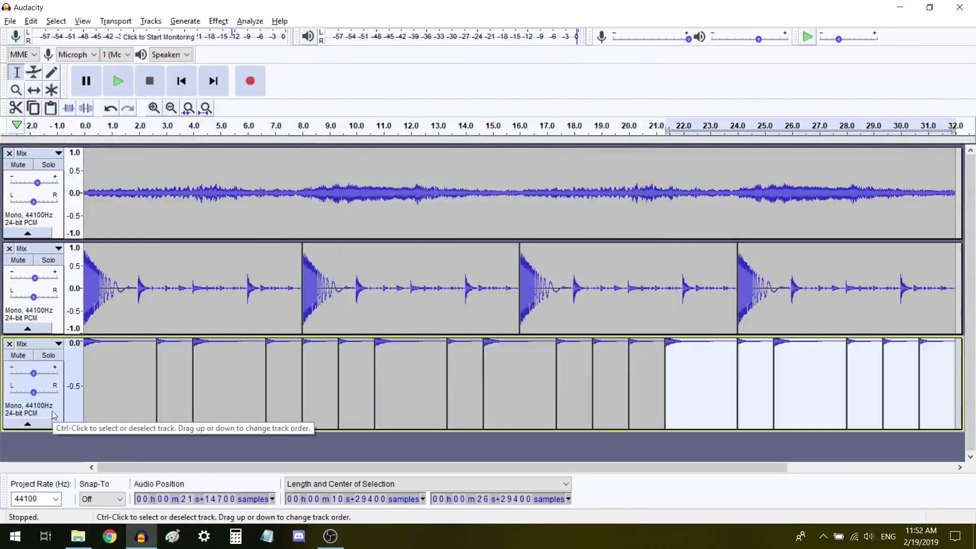
{"action": "key", "text": "ctrl+a"}
{"action": "key", "text": "space"}
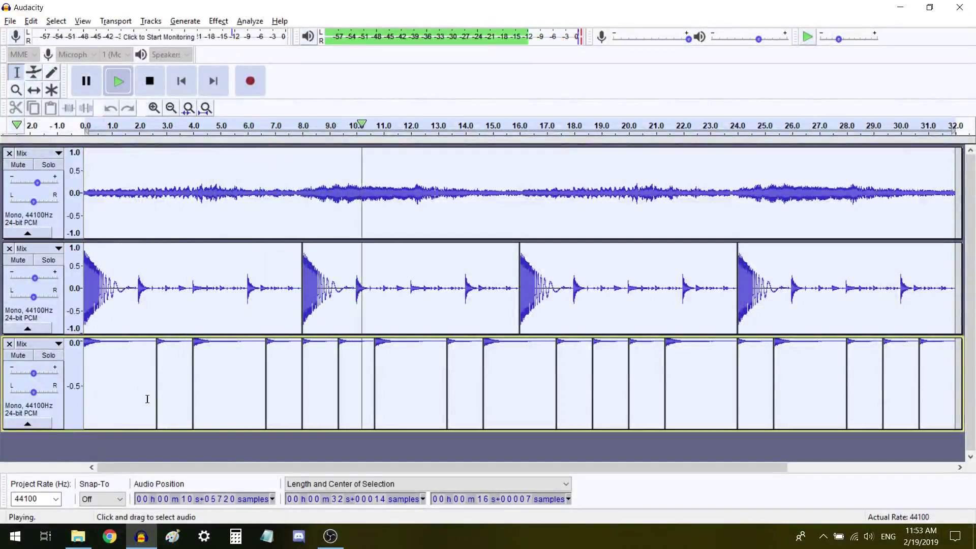
Speed up the percussion track to 16 seconds and play it with the pad and beat
{"action": "left_click", "coordinate": [50, 416]}
{"action": "key", "text": "space"}
{"action": "key", "text": "ctrl+r"}
{"action": "key", "text": "Return"}
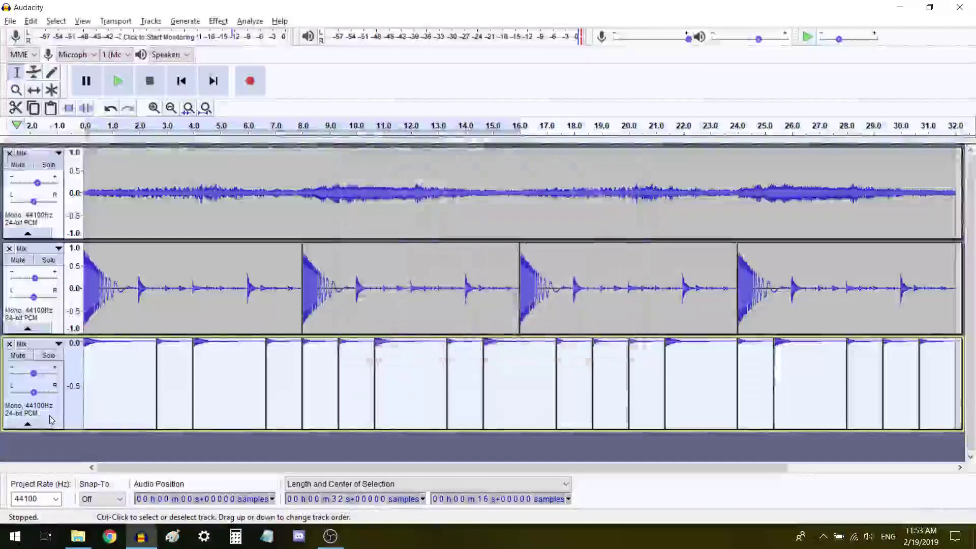
{"action": "key", "text": "space"}
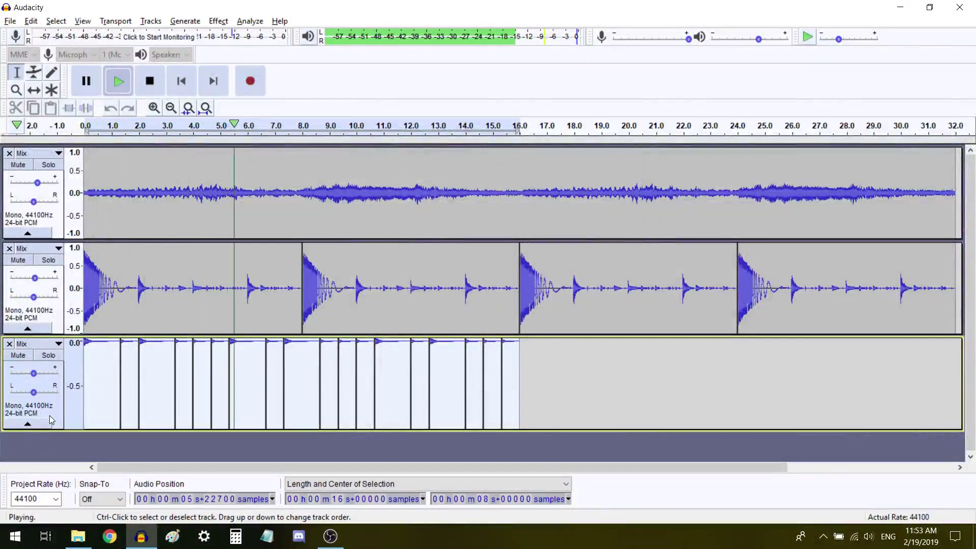
Try speeding up the percussion track to 8 seconds and again to 4 seconds, playing each version with the pad and beat
{"action": "key", "text": "space"}
{"action": "key", "text": "ctrl+z"}
{"action": "key", "text": "space"}
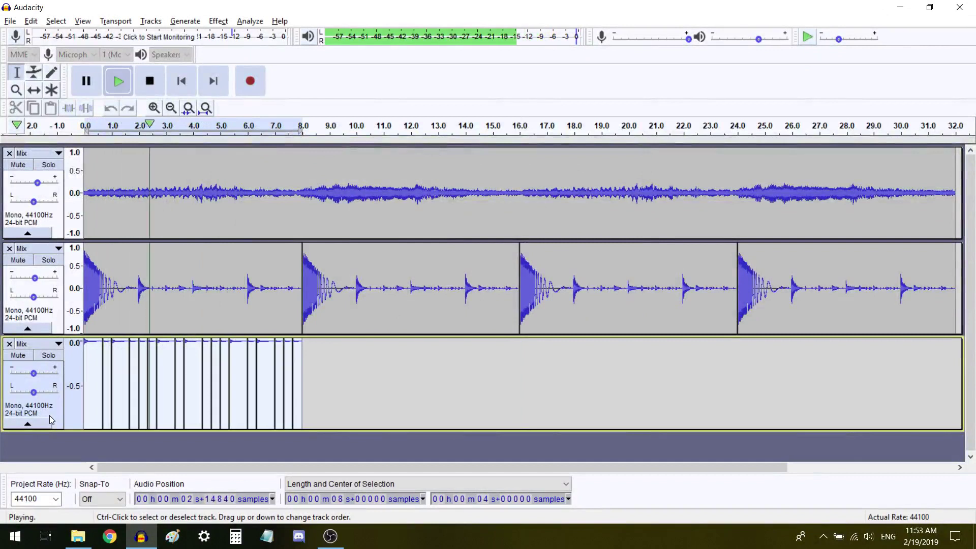
{"action": "key", "text": "space"}
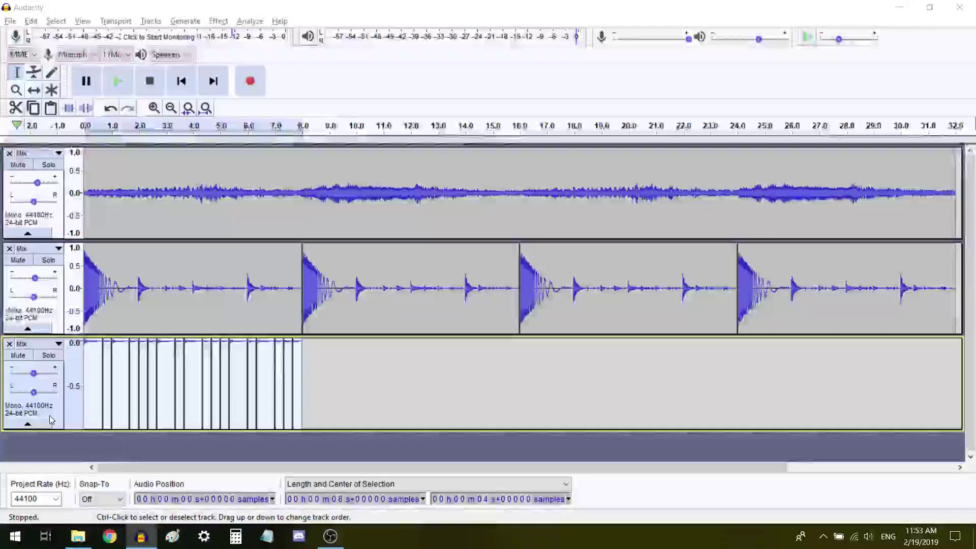
{"action": "key", "text": "ctrl+r"}
{"action": "key", "text": "space"}
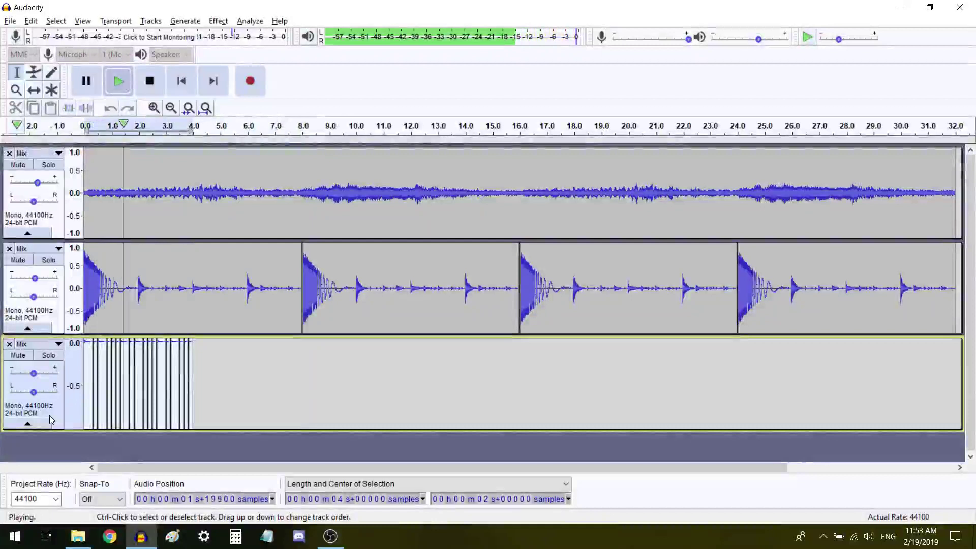
Stop playback and undo the speed changes and repeats back to the original eight-second percussion pattern
{"action": "key", "text": "space"}
{"action": "key", "text": "ctrl+z"}
{"action": "key", "text": "ctrl+z"}
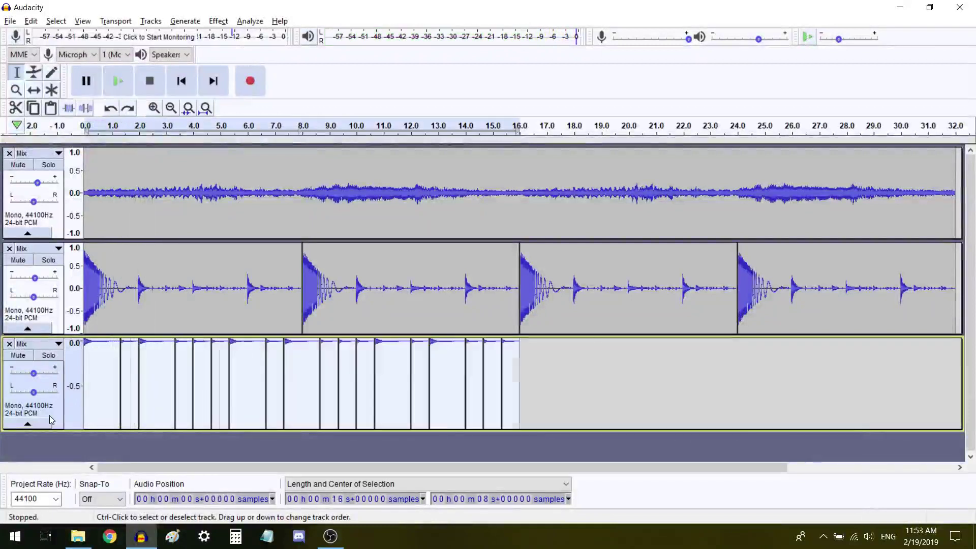
{"action": "key", "text": "ctrl+z"}
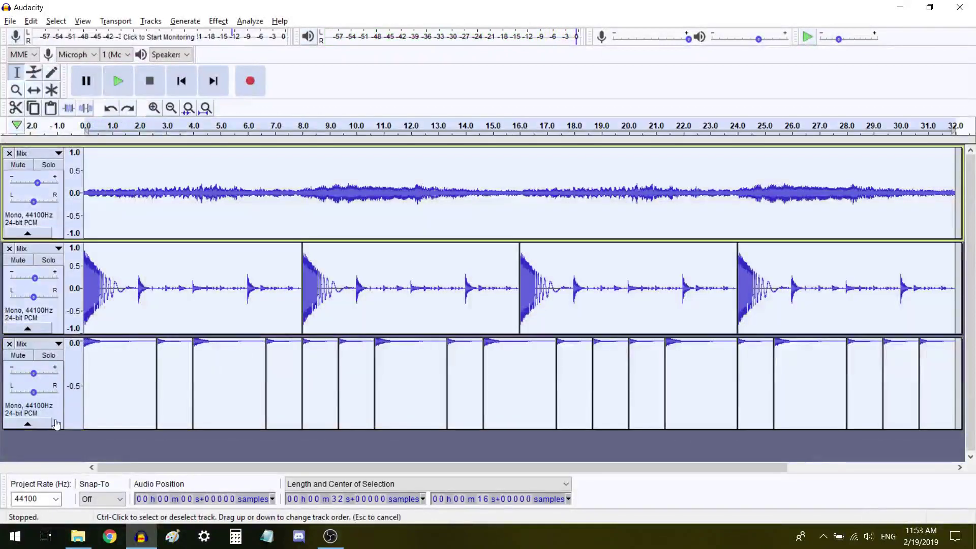
{"action": "key", "text": "ctrl+z"}
{"action": "key", "text": "ctrl+z"}
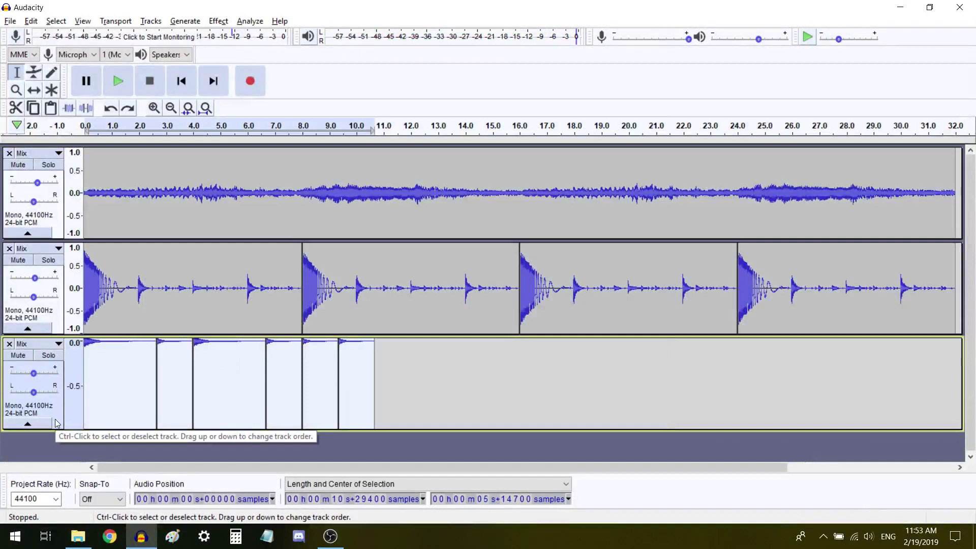
{"action": "key", "text": "ctrl+z"}
Speed up the eight-second percussion pattern to 4 seconds and play it with the other tracks
{"action": "key", "text": "ctrl+r"}
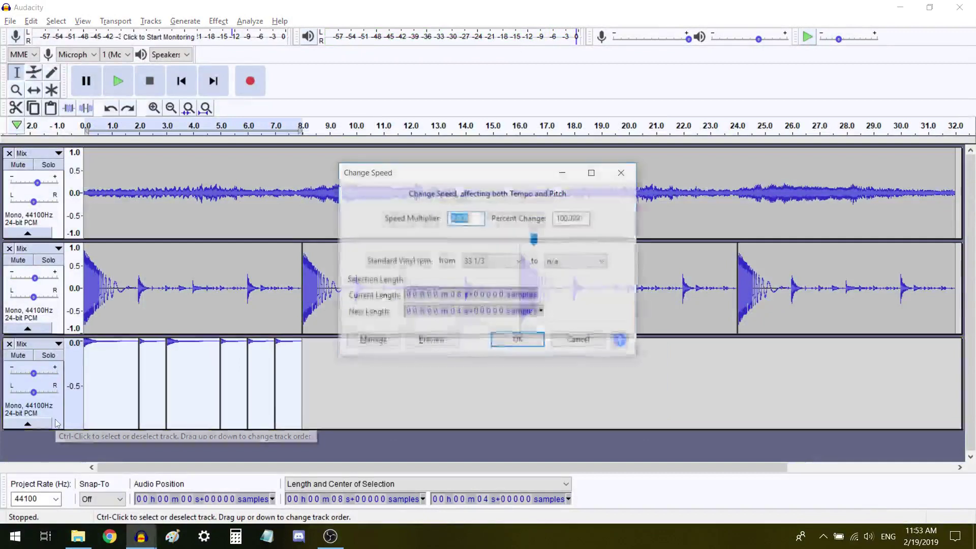
{"action": "key", "text": "Return"}
{"action": "key", "text": "space"}
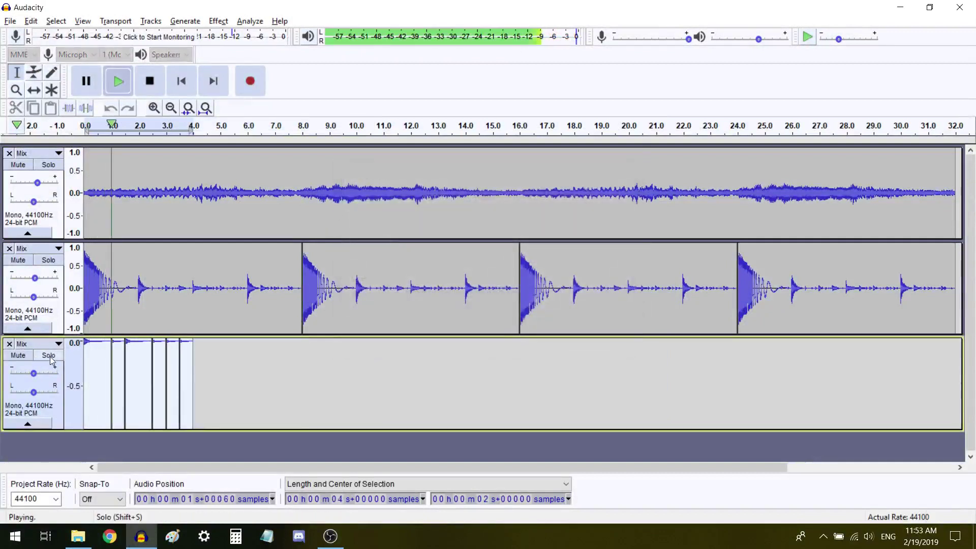
Repeat the four-second percussion pattern until it lasts 32 seconds and play all three tracks together
{"action": "left_click", "coordinate": [56, 422], "text": "ctrl"}
{"action": "key", "text": "ctrl+r"}
{"action": "key", "text": "ctrl+r"}
{"action": "key", "text": "ctrl+r"}
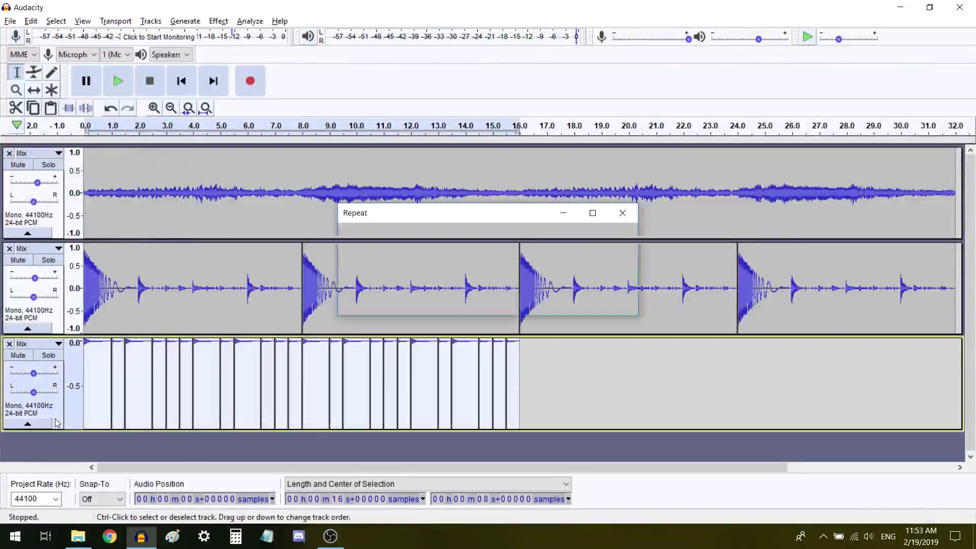
{"action": "key", "text": "space"}
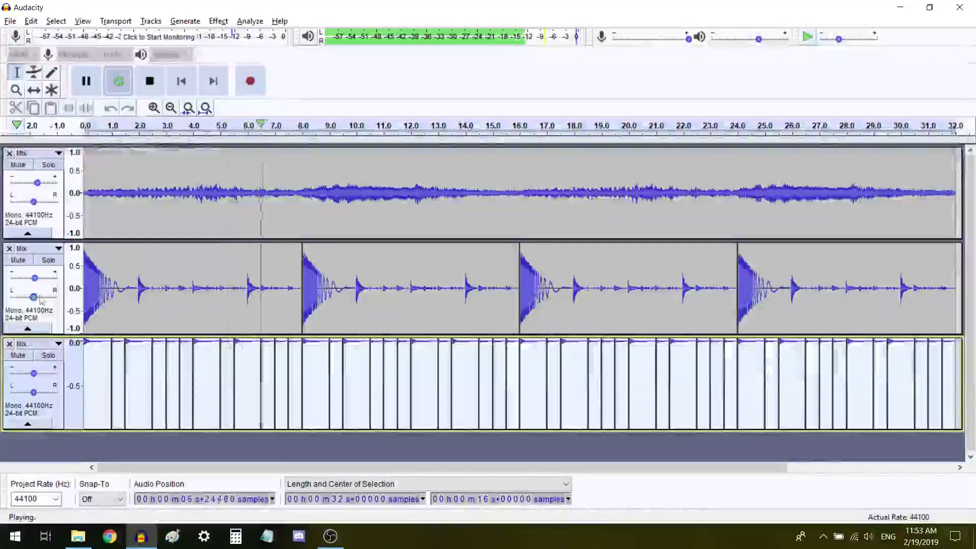
Raise the beat track's gain slightly and apply a flattened Equalization curve to it with a dip of about 13 dB near 1000 Hz
{"action": "left_click_drag", "start_coordinate": [34, 279], "coordinate": [36, 279]}
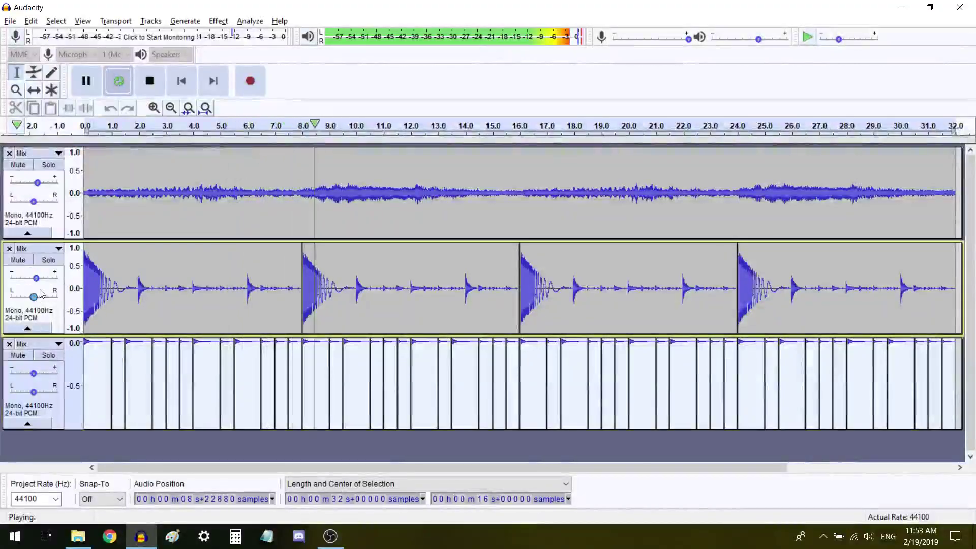
{"action": "left_click", "coordinate": [53, 314]}
{"action": "key", "text": "space"}
{"action": "key", "text": "ctrl+r"}
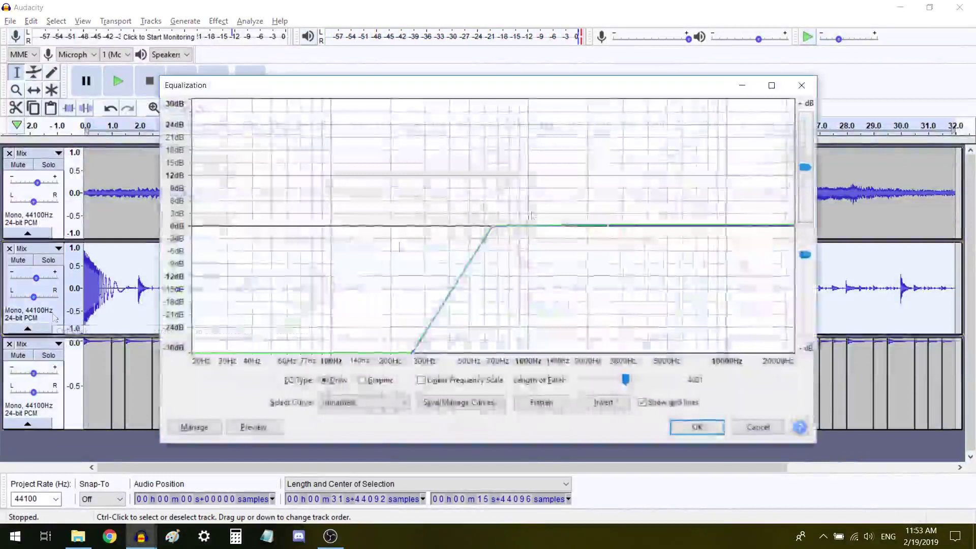
{"action": "left_click", "coordinate": [541, 402]}
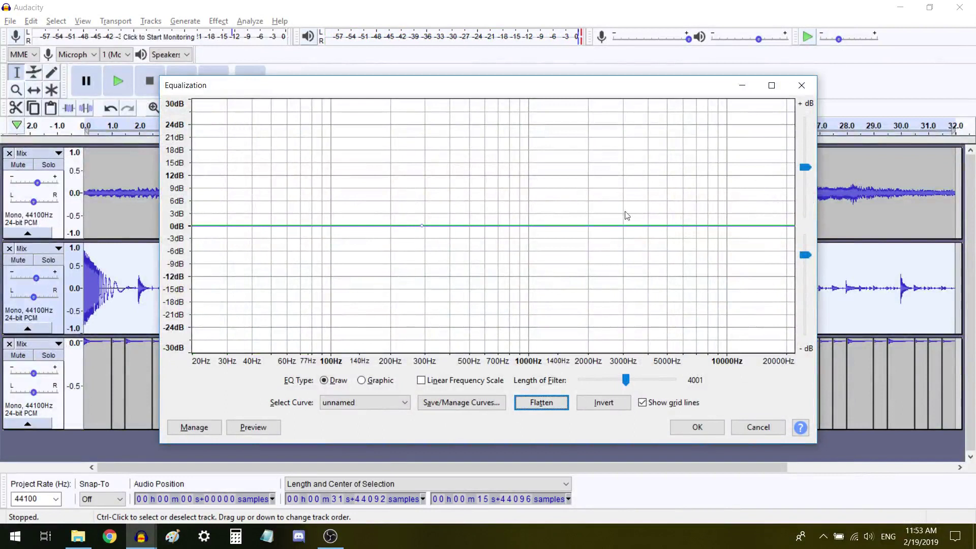
{"action": "left_click", "coordinate": [594, 226]}
{"action": "left_click_drag", "start_coordinate": [528, 278], "coordinate": [524, 282]}
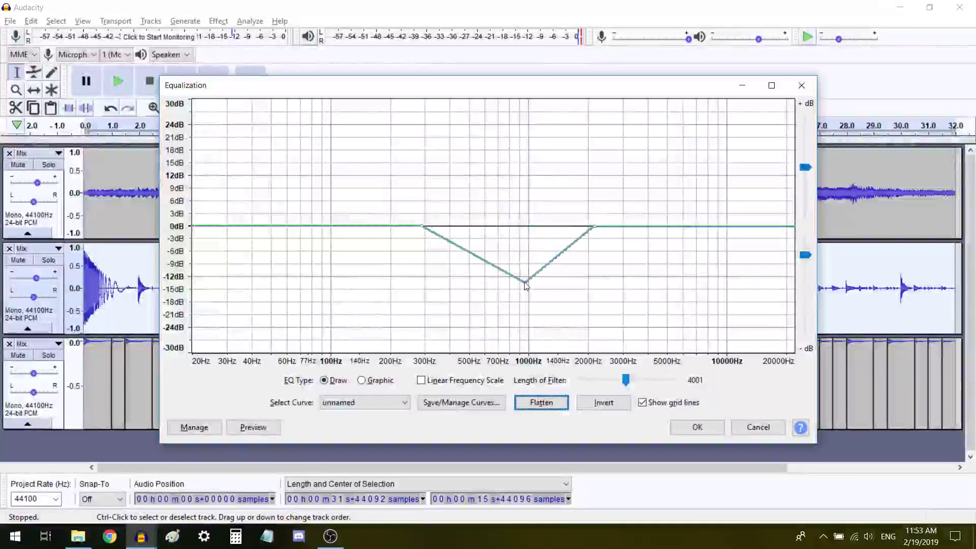
{"action": "left_click", "coordinate": [685, 429]}
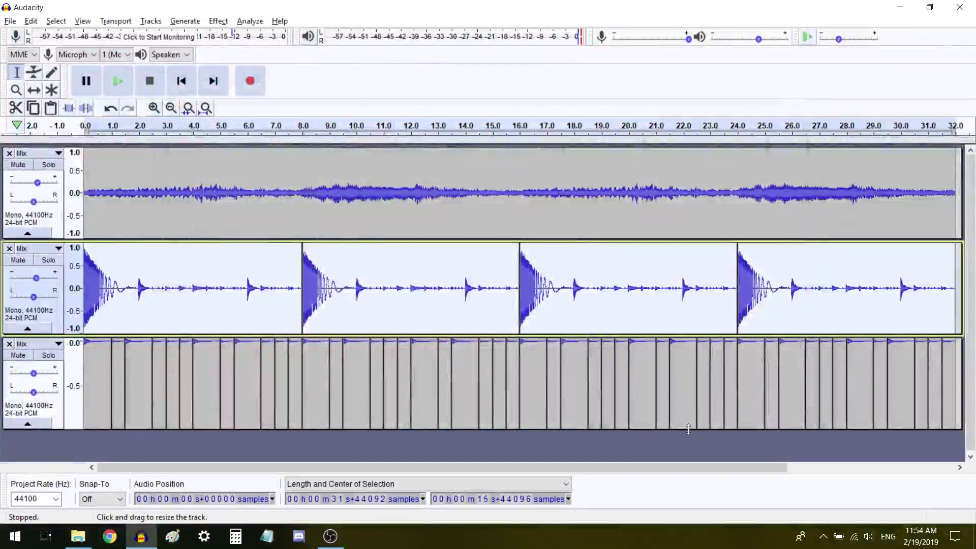
Play the equalized beat with the other tracks and lower the beat track's gain slightly
{"action": "key", "text": "space"}
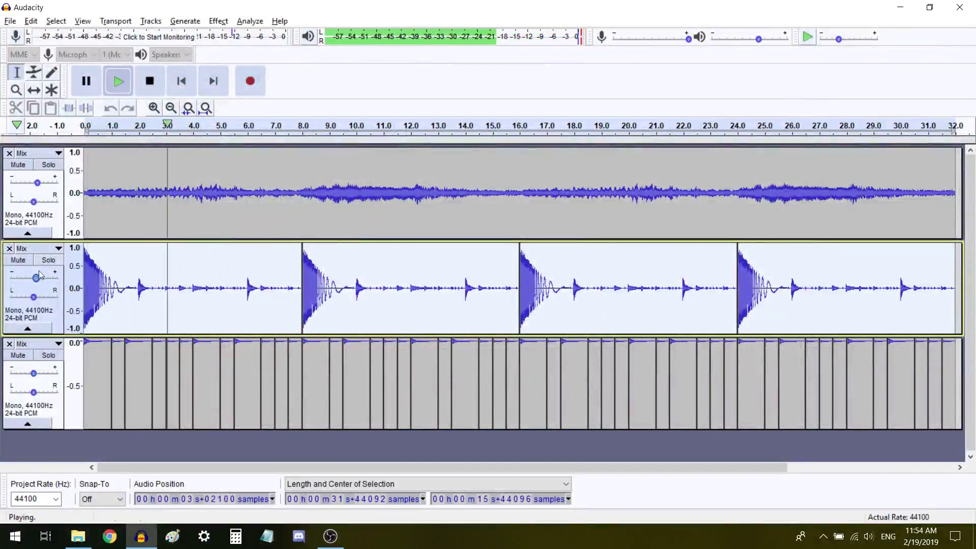
{"action": "left_click_drag", "start_coordinate": [36, 278], "coordinate": [33, 279]}
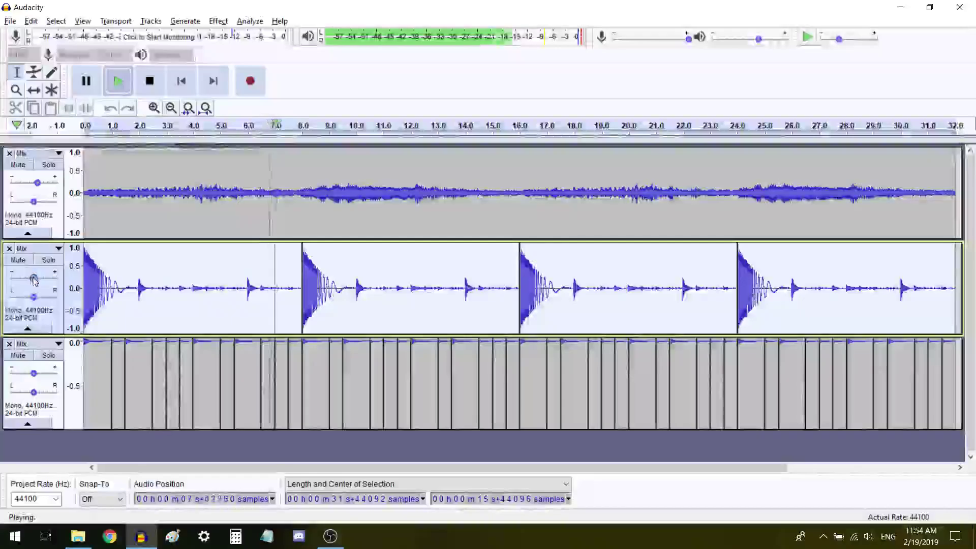
{"action": "key", "text": "shift+space"}
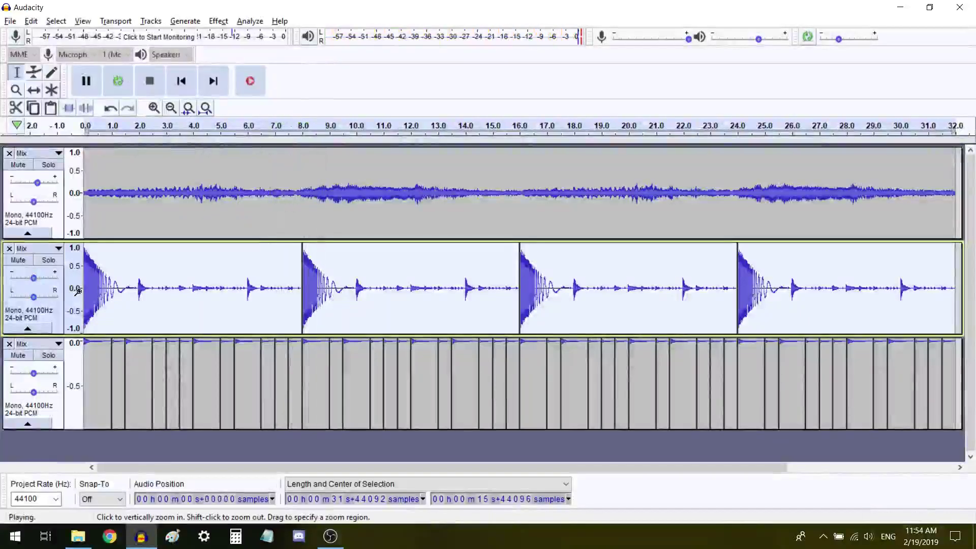
Solo the pad track, play it on its own and raise its gain slightly
{"action": "left_click", "coordinate": [48, 165]}
{"action": "key", "text": "space"}
{"action": "key", "text": "space"}
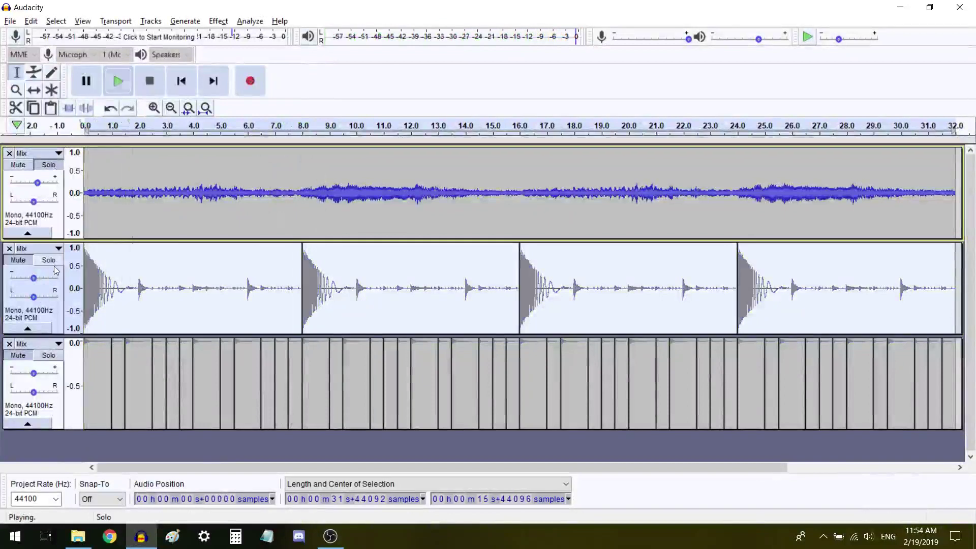
{"action": "left_click_drag", "start_coordinate": [33, 180], "coordinate": [44, 187]}
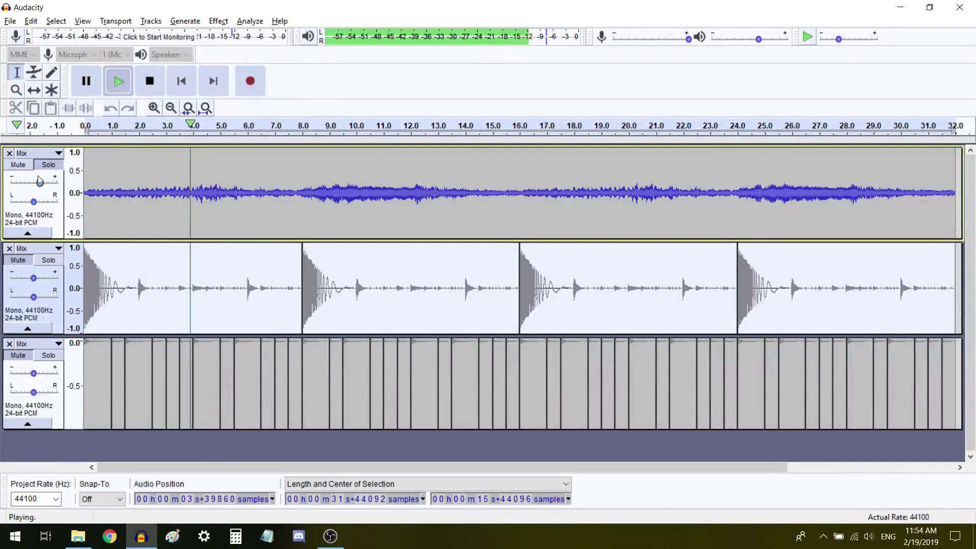
{"action": "left_click", "coordinate": [60, 217]}
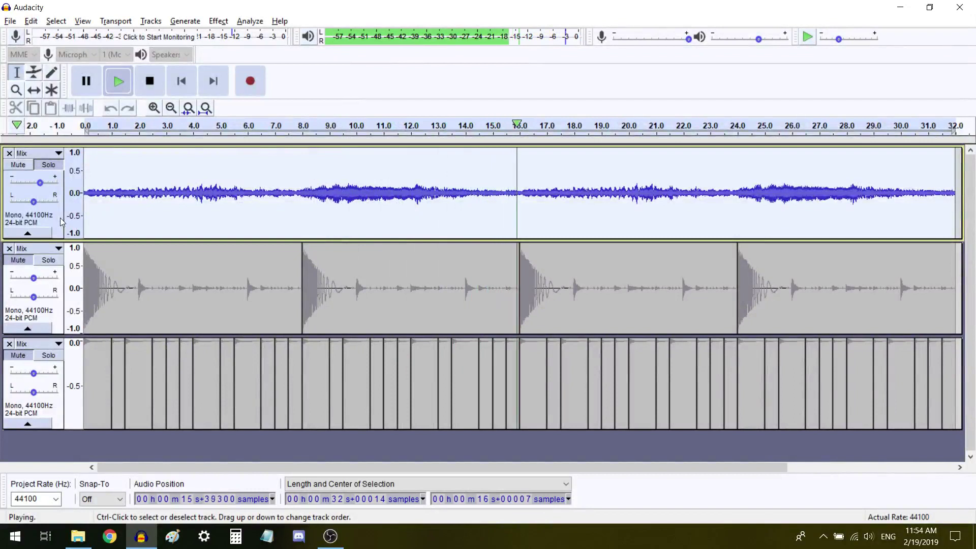
{"action": "key", "text": "space"}
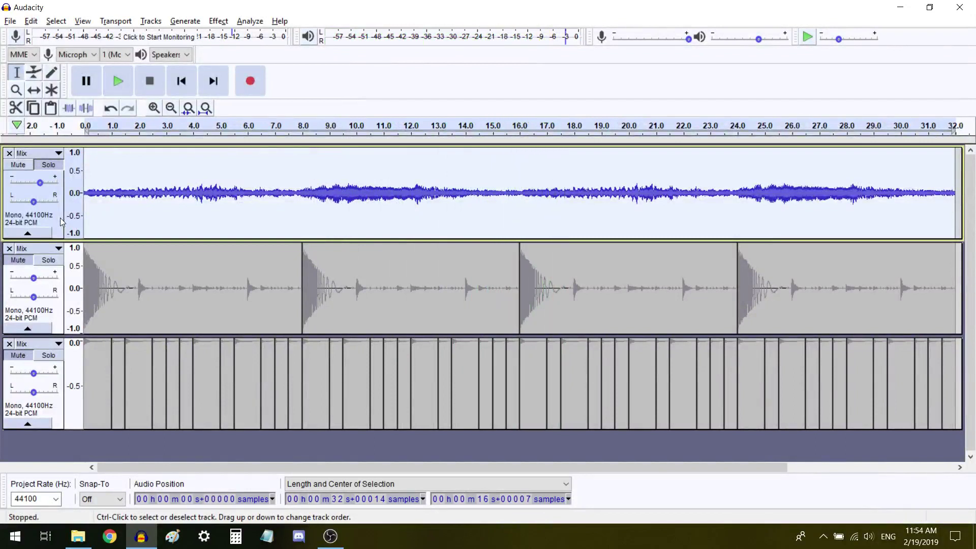
Unmute the percussion track, play it with the pad, and duplicate the percussion track
{"action": "left_click", "coordinate": [23, 358]}
{"action": "key", "text": "space"}
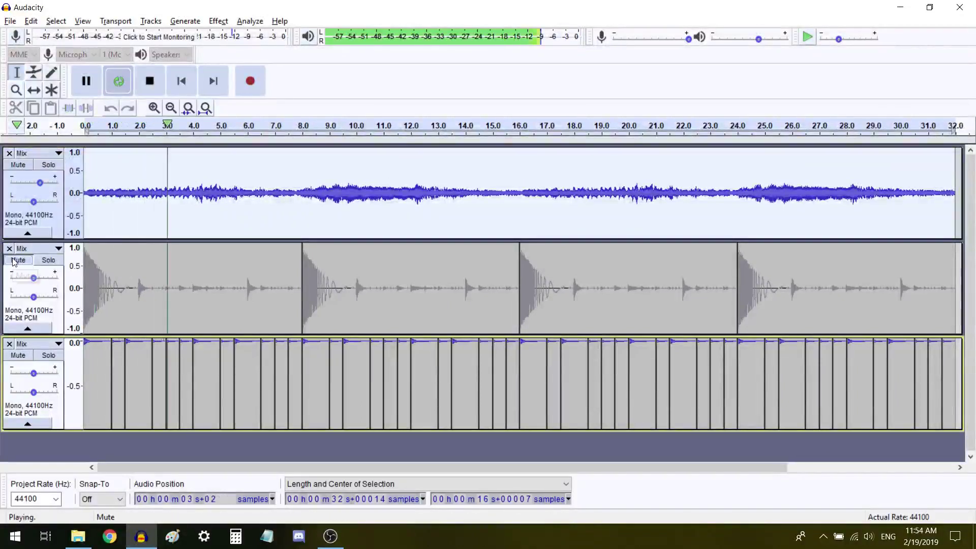
{"action": "left_click", "coordinate": [55, 413]}
{"action": "key", "text": "space"}
{"action": "key", "text": "ctrl+d"}
{"action": "left_click", "coordinate": [54, 408]}
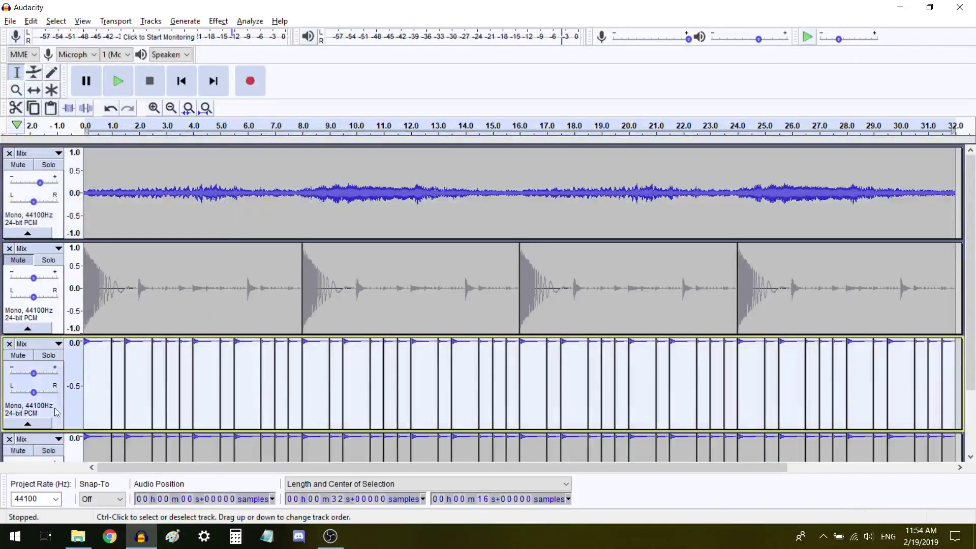
Speed up the upper of the two percussion tracks to 16 seconds and play it with the pad
{"action": "key", "text": "ctrl+r"}
{"action": "key", "text": "Return"}
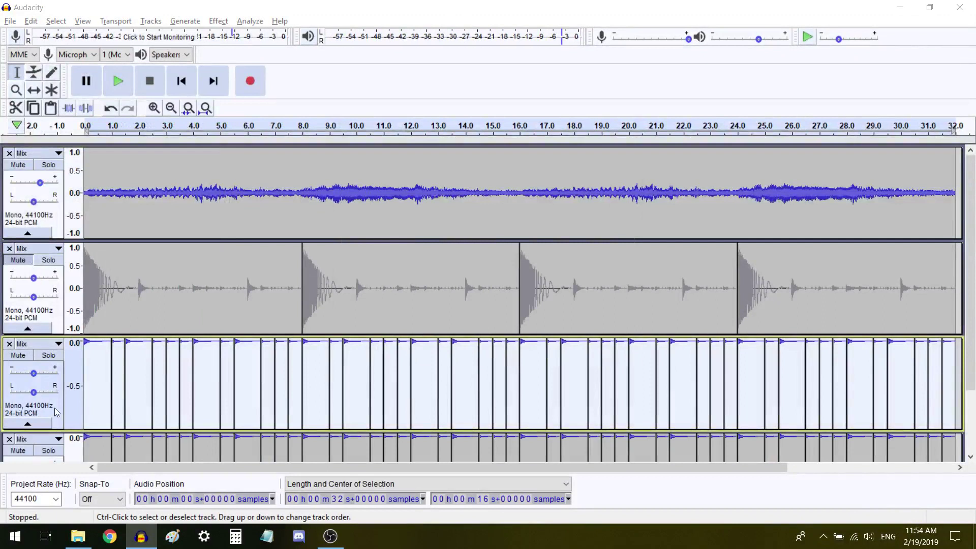
{"action": "key", "text": "space"}
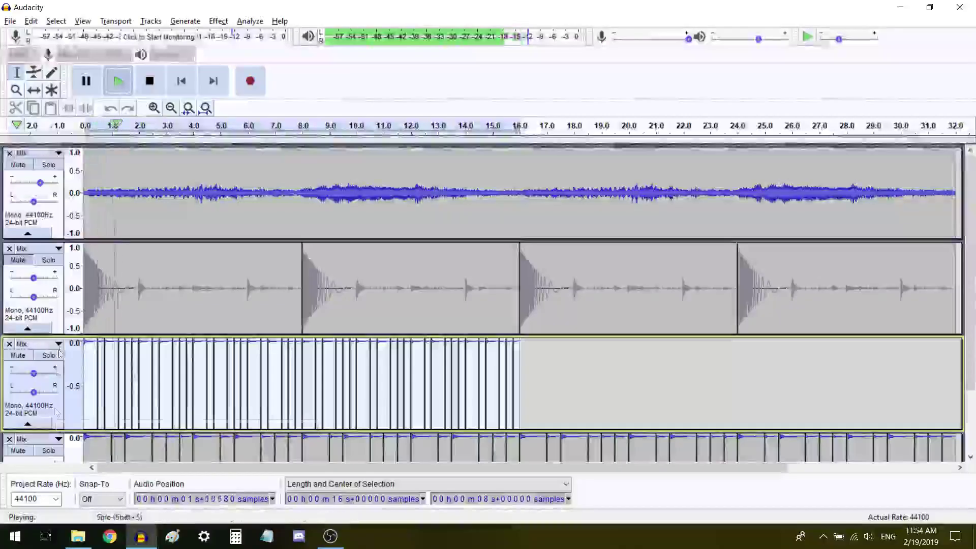
Delete several short hits between about 1 and 3.5 seconds in the sped-up percussion track, shortening it to 14.5 seconds
{"action": "double_click", "coordinate": [122, 364]}
{"action": "key", "text": "space"}
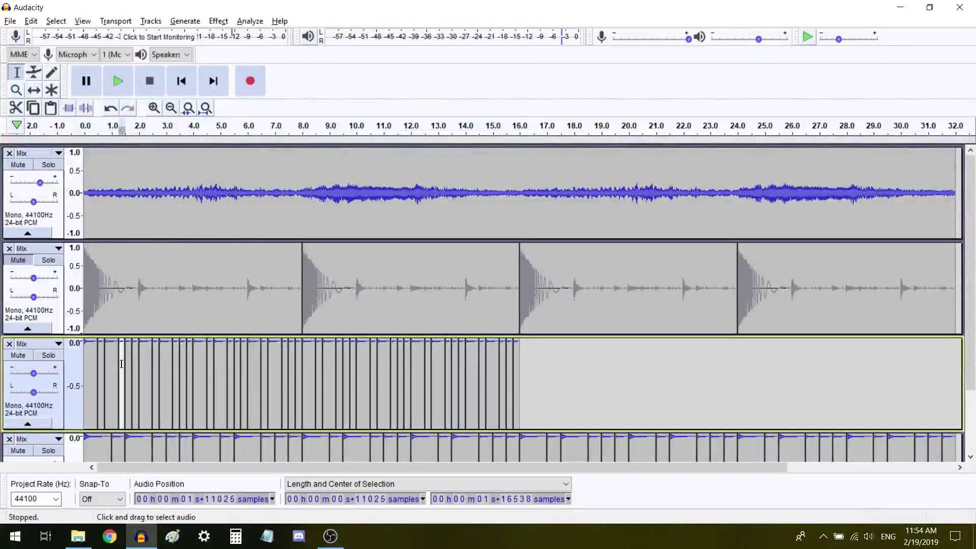
{"action": "key", "text": "Delete"}
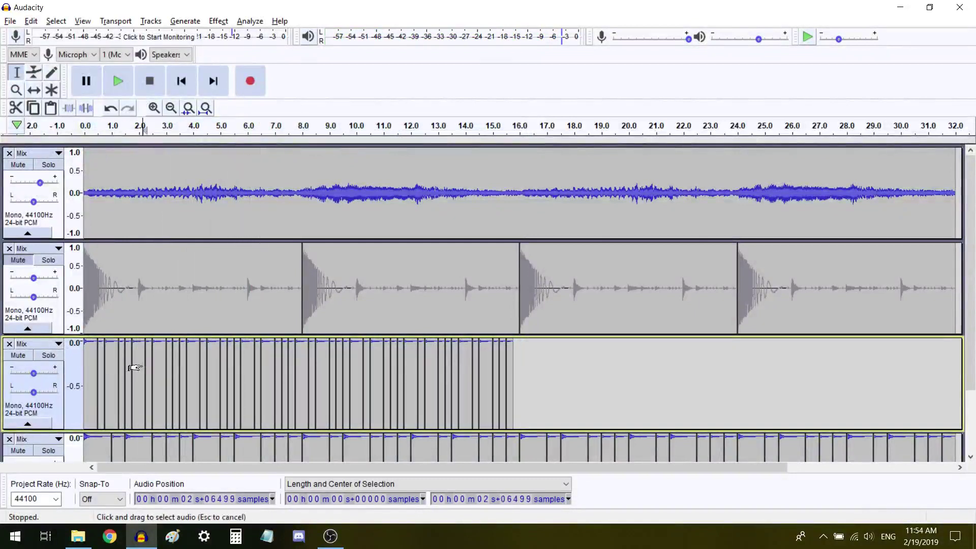
{"action": "double_click", "coordinate": [142, 367]}
{"action": "key", "text": "Delete"}
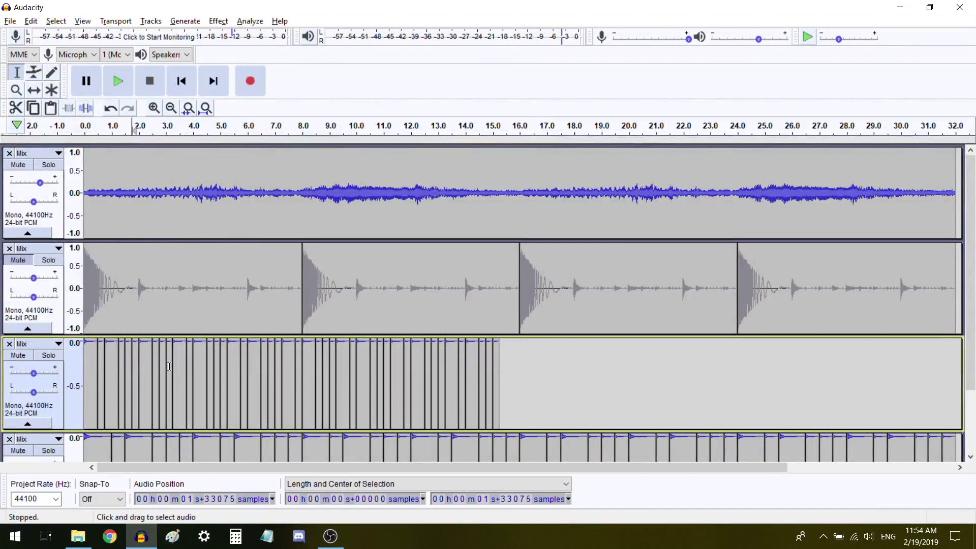
{"action": "key", "text": "Delete"}
{"action": "left_click_drag", "start_coordinate": [168, 368], "coordinate": [182, 367]}
{"action": "key", "text": "Delete"}
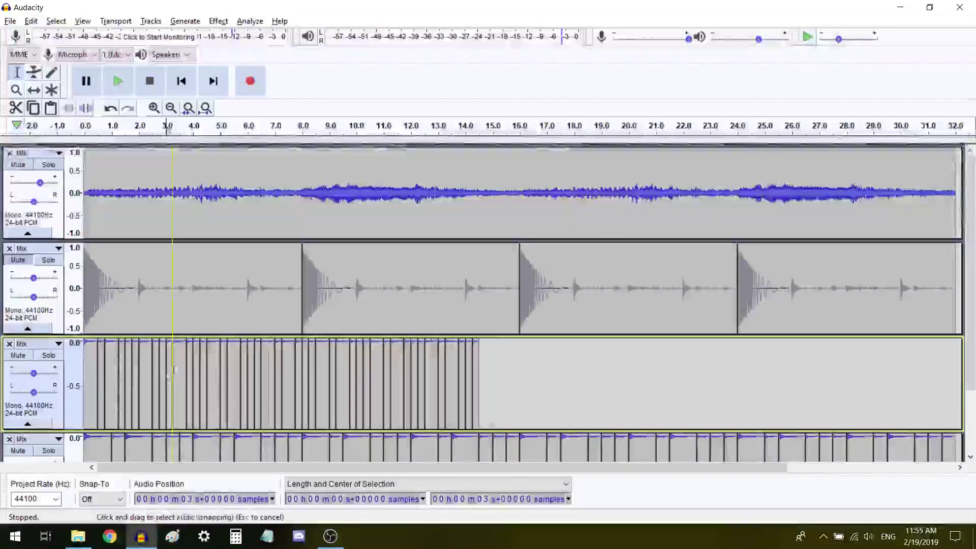
Select the shortened percussion track and play it with the pad and the other percussion track
{"action": "left_click", "coordinate": [51, 411]}
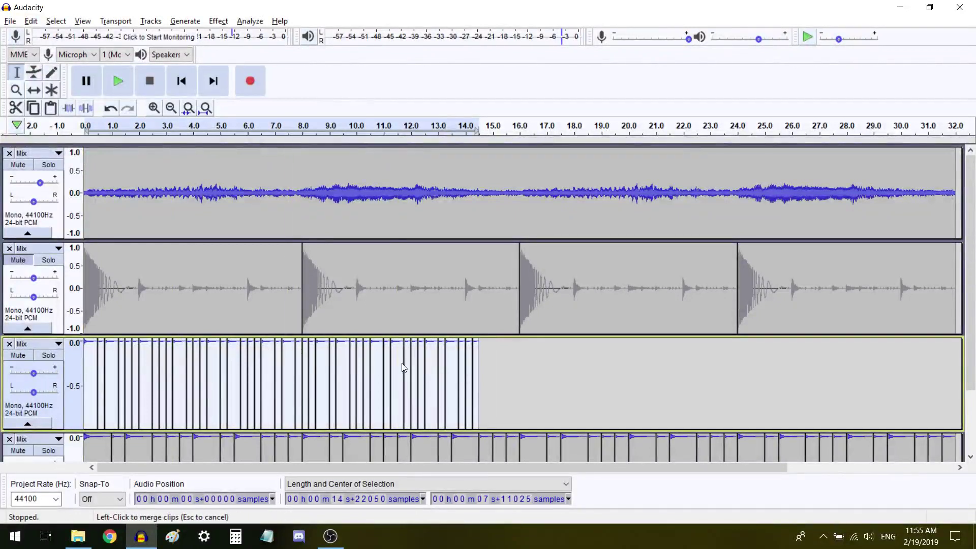
{"action": "key", "text": "space"}
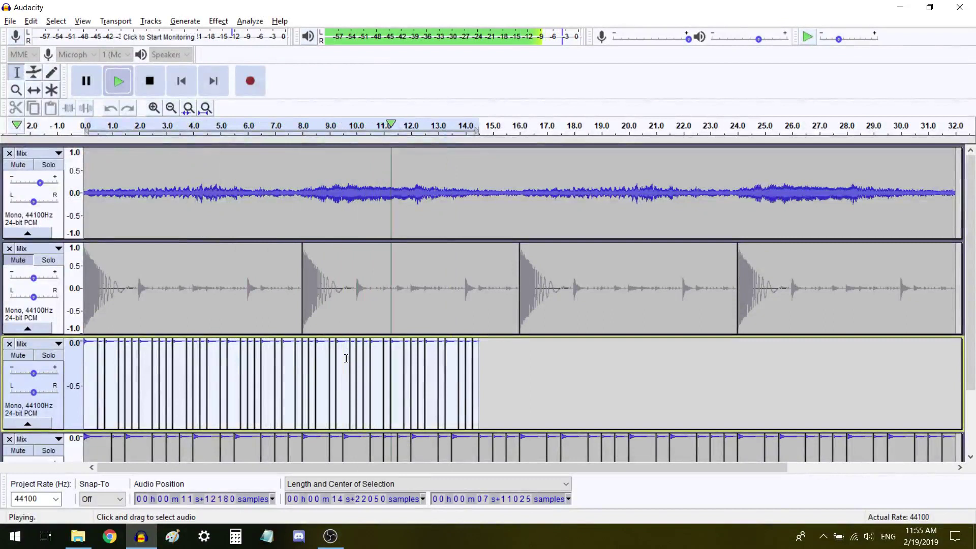
{"action": "key", "text": "space"}
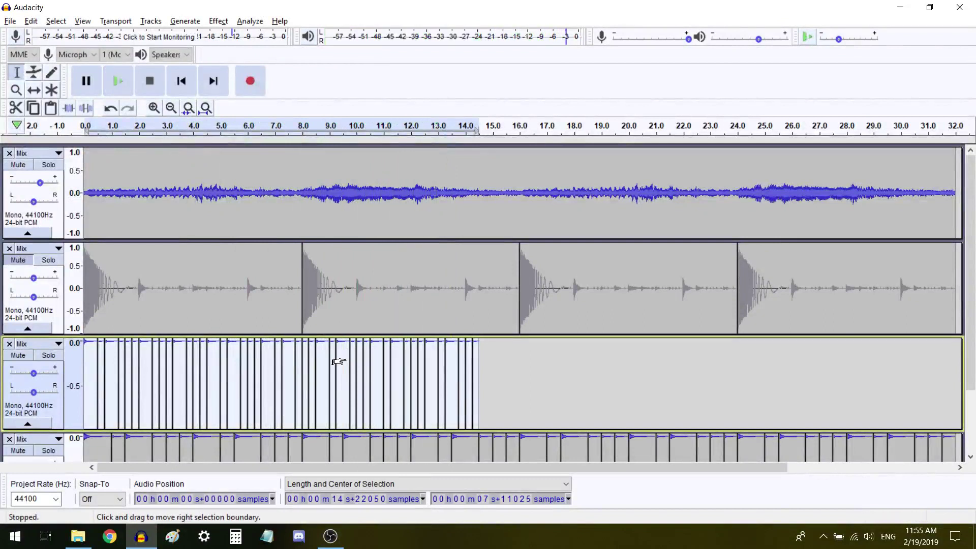
Append two copies of the 14.5-second percussion pattern to its track, then select the beat track and play from the beginning
{"action": "key", "text": "k"}
{"action": "key", "text": "ctrl+v"}
{"action": "key", "text": "Right"}
{"action": "key", "text": "ctrl+v"}
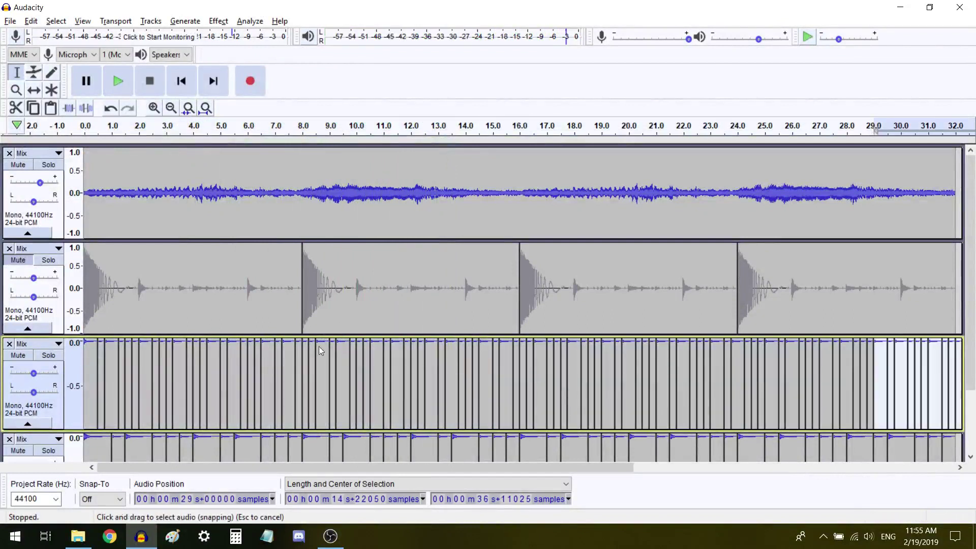
{"action": "left_click", "coordinate": [22, 272]}
{"action": "key", "text": "space"}
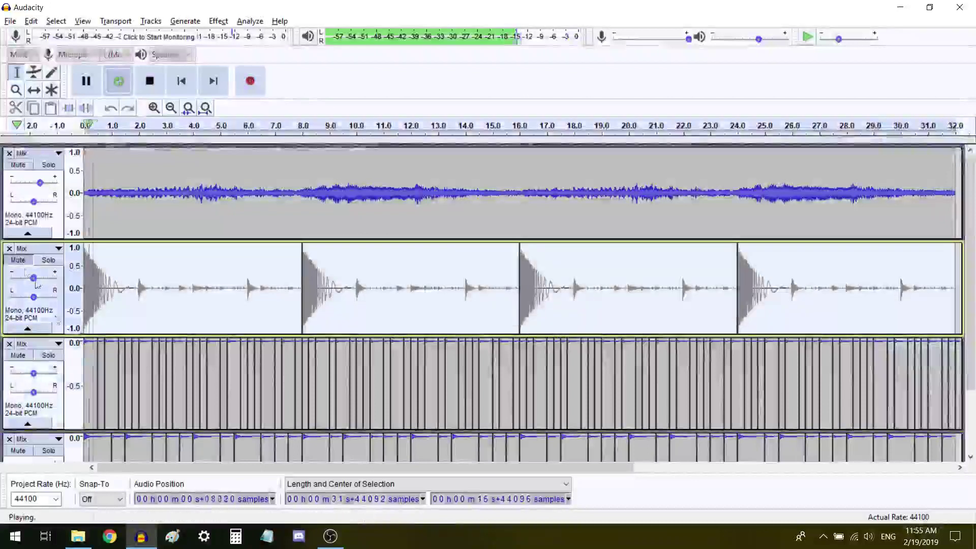
Unmute the beat track during playback and reduce the heights of the pad, beat and upper percussion tracks so all four tracks fit in view
{"action": "left_click", "coordinate": [22, 269]}
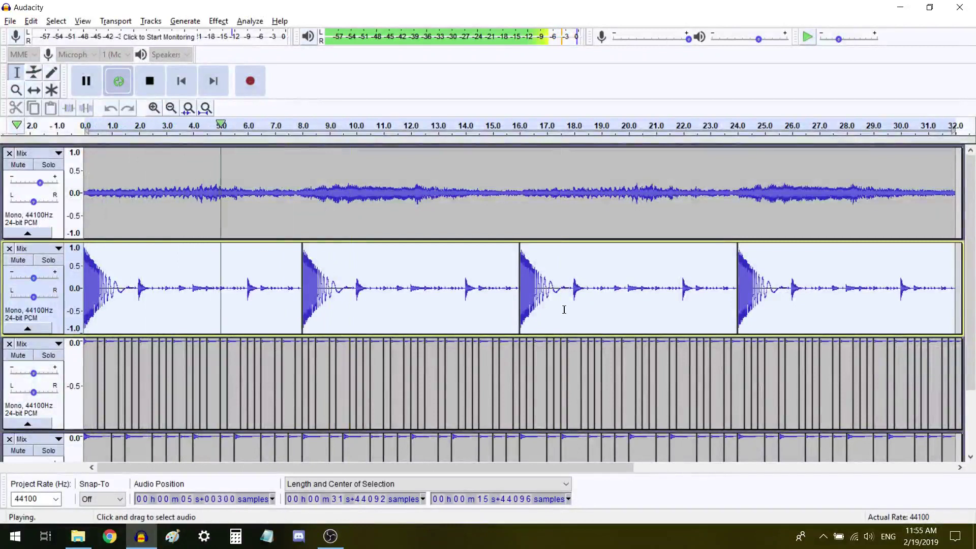
{"action": "key", "text": "ctrl+f"}
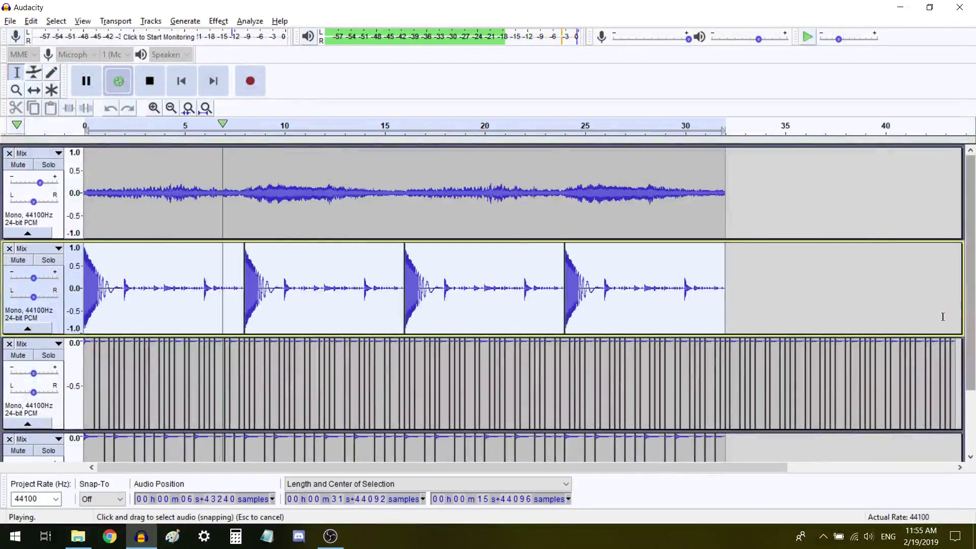
{"action": "scroll", "coordinate": [591, 409], "scroll_direction": "up", "scroll_amount": 1, "text": "ctrl"}
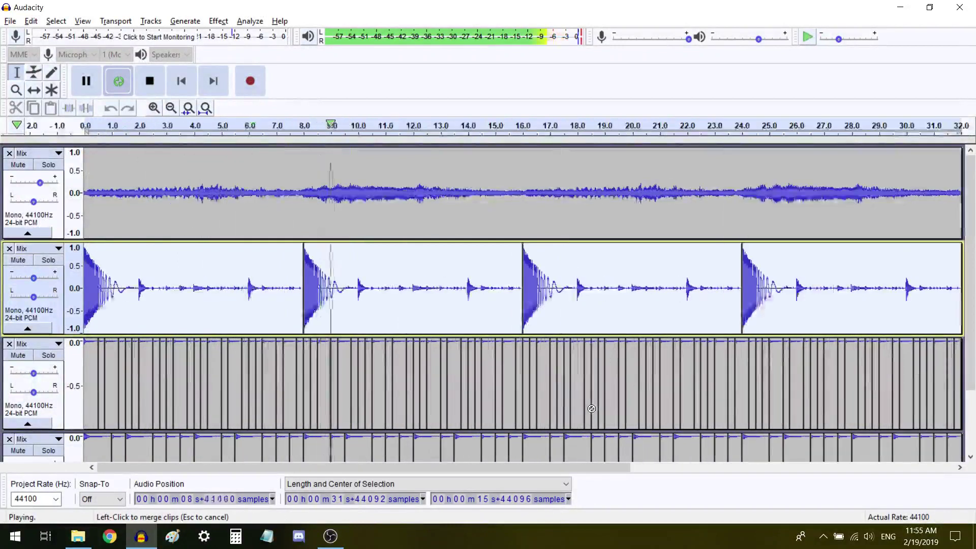
{"action": "scroll", "coordinate": [635, 330], "scroll_direction": "down", "scroll_amount": 3}
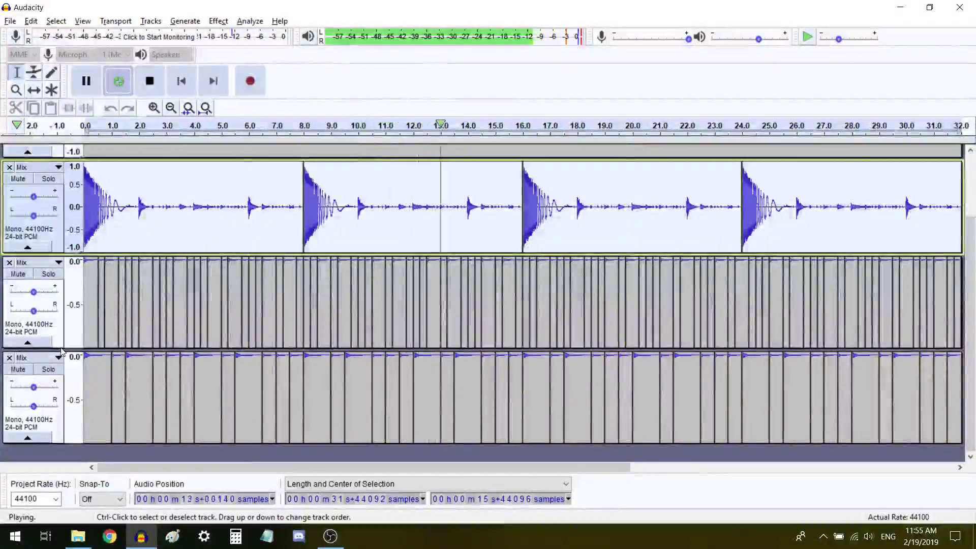
{"action": "left_click_drag", "start_coordinate": [61, 350], "coordinate": [61, 329]}
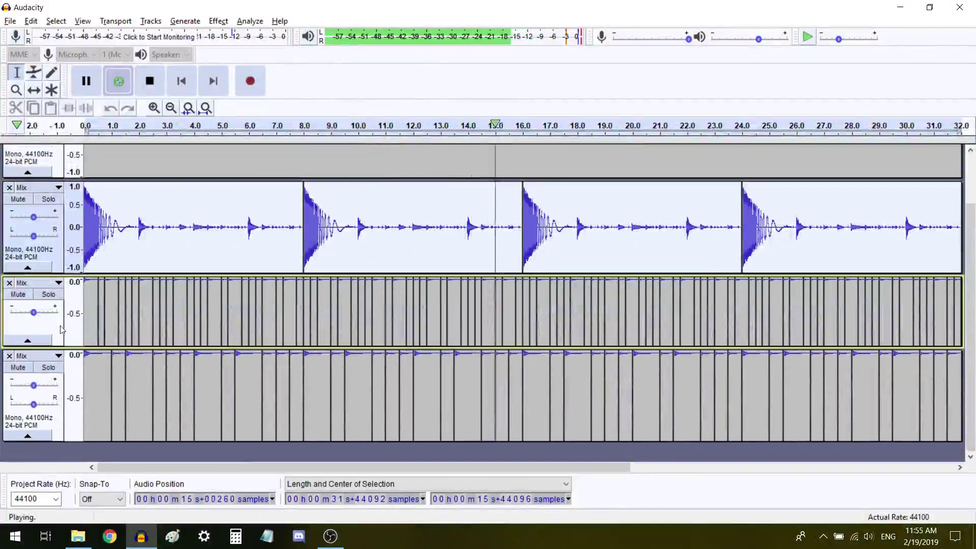
{"action": "left_click_drag", "start_coordinate": [60, 273], "coordinate": [36, 212]}
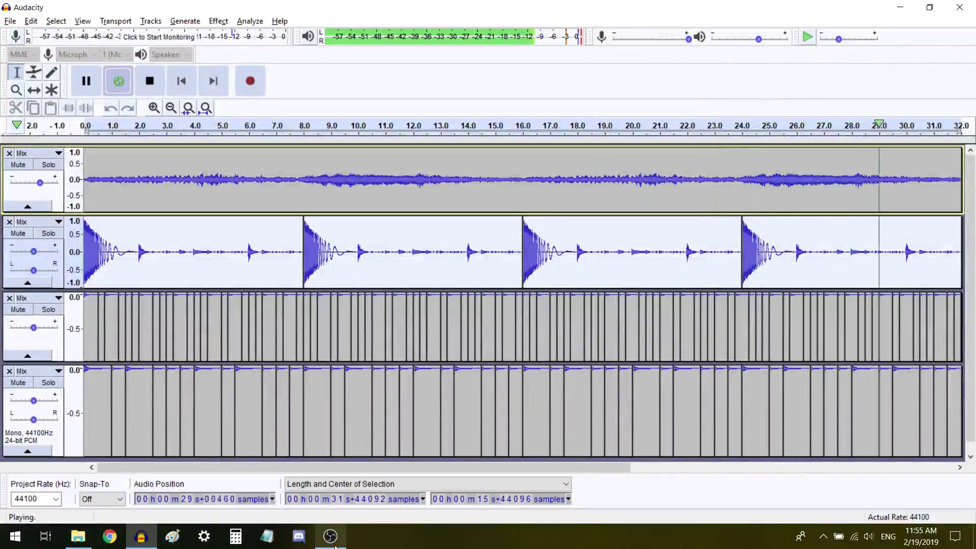
{"action": "mouse_move", "coordinate": [335, 546]}
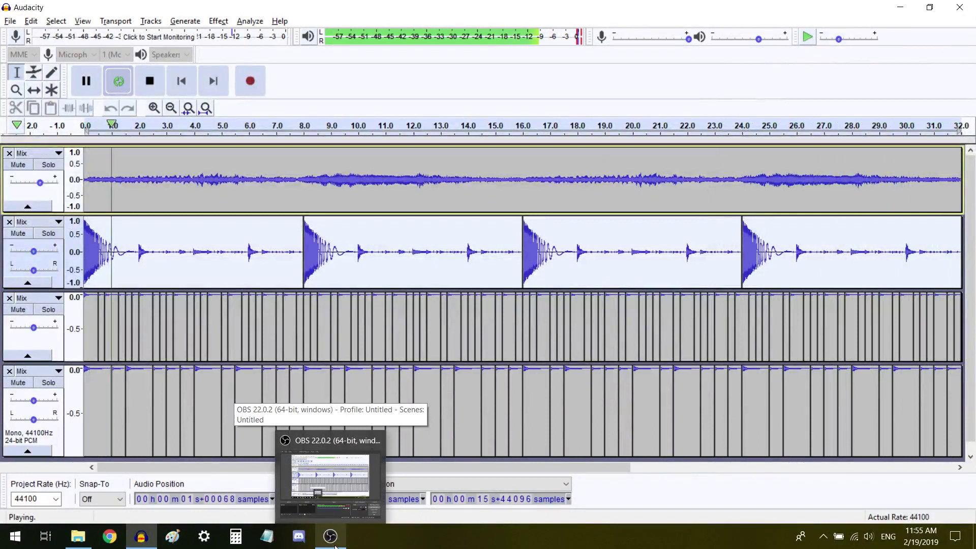
{"action": "left_click", "coordinate": [336, 546]}
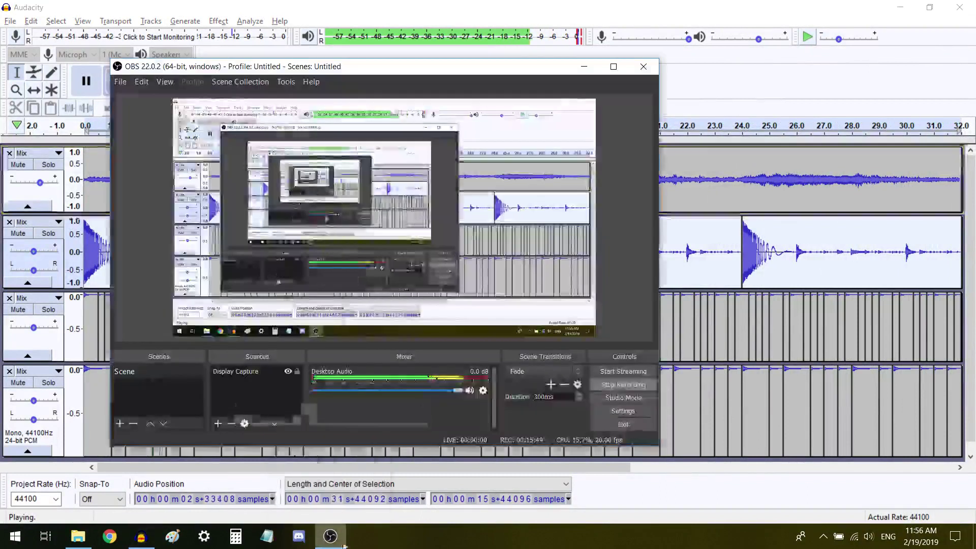